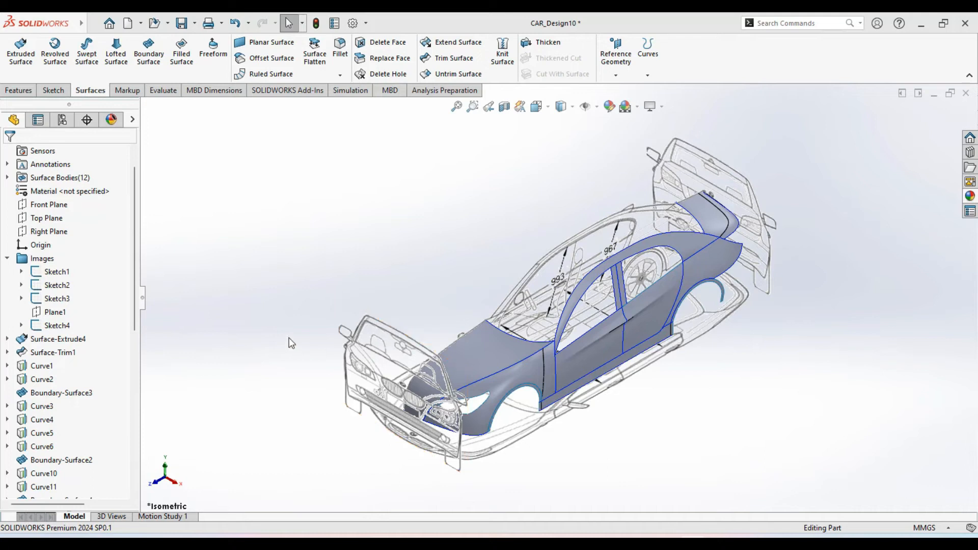
# - Hide Sketch1, the front-view reference picture of the car
pyautogui.click(34, 275)
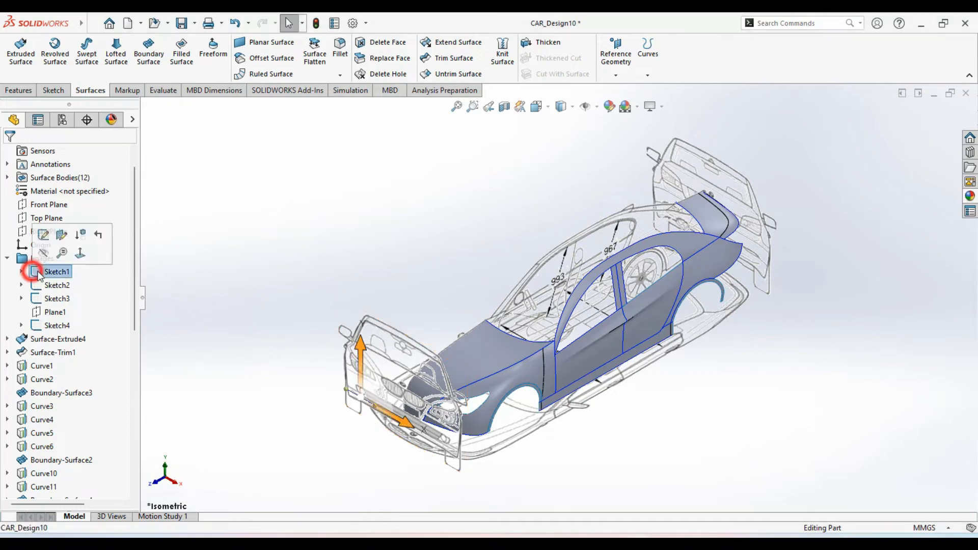
pyautogui.click(43, 255)
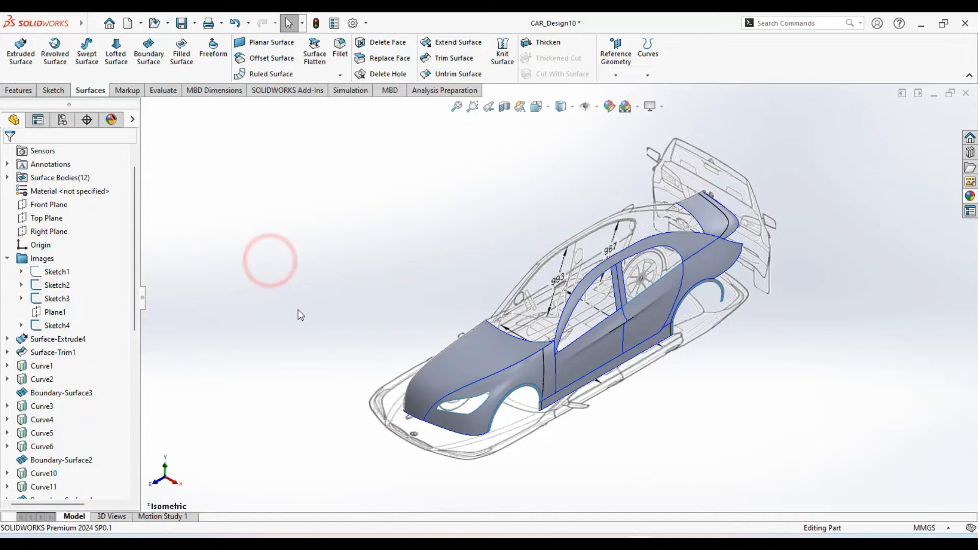
pyautogui.keyDown('ctrl'); pyautogui.moveTo(299, 312); pyautogui.dragTo(270, 310, button='middle'); pyautogui.keyUp('ctrl')
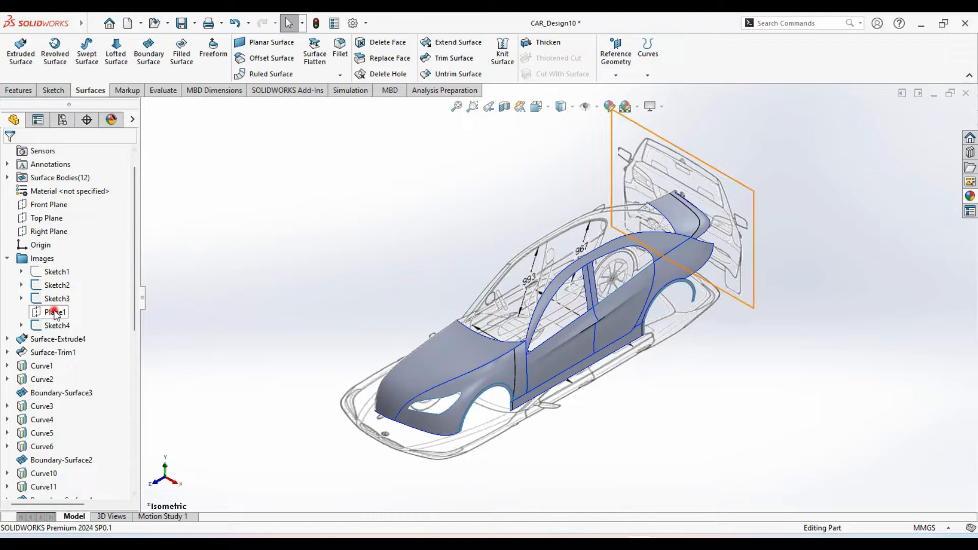
# - Start a sketch on Plane1 and view it from the back, with the rear reference picture enlarged
pyautogui.click(55, 313)
pyautogui.click(71, 289)
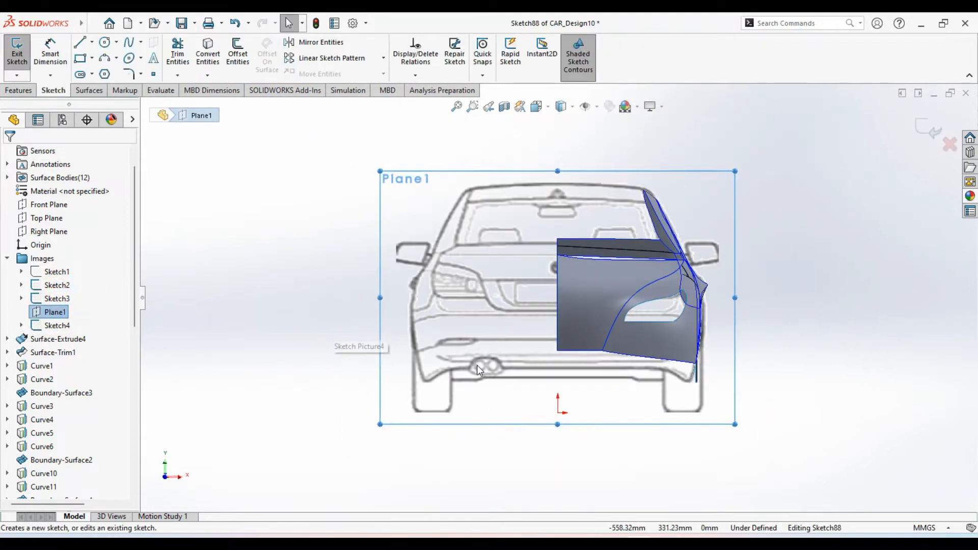
pyautogui.hotkey('ctrl', '7')
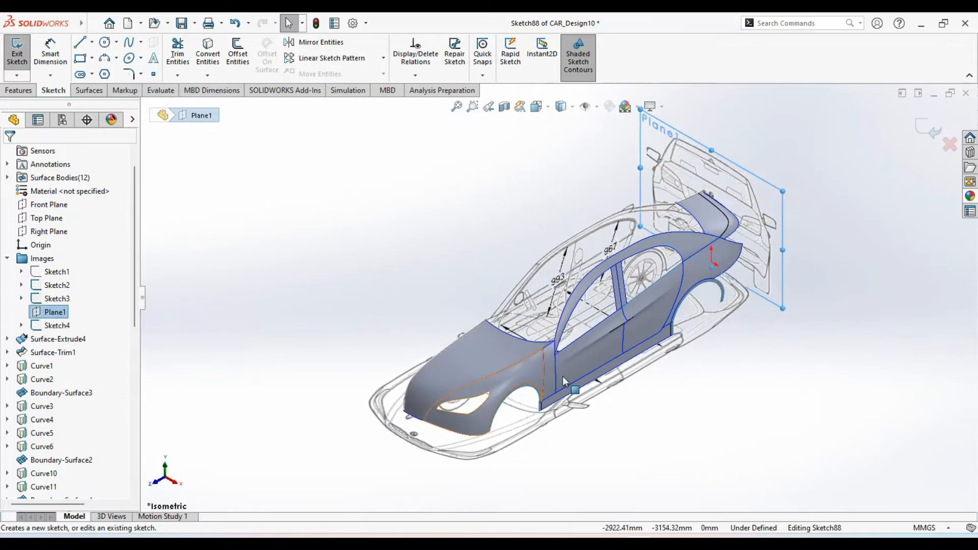
pyautogui.moveTo(681, 411); pyautogui.dragTo(551, 338, button='middle')
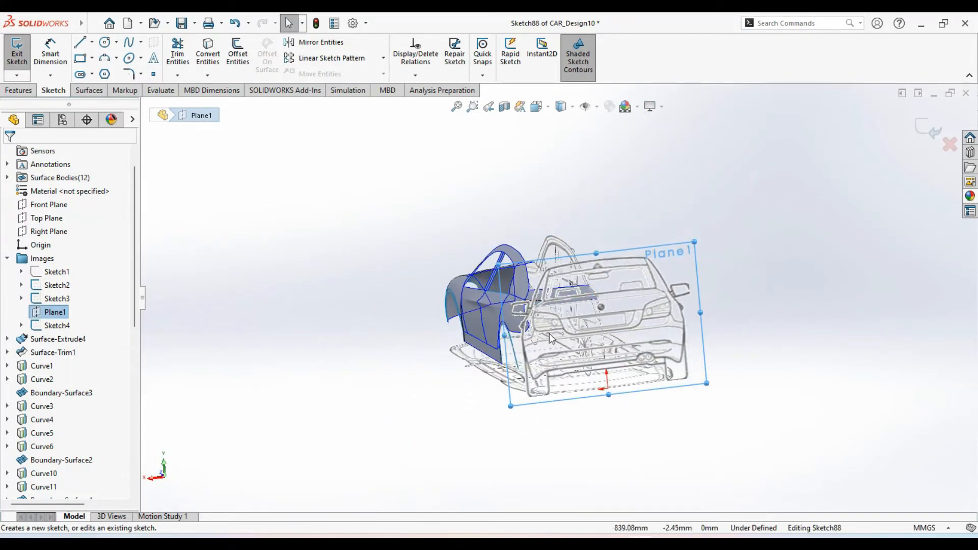
pyautogui.click(536, 106)
pyautogui.click(452, 351)
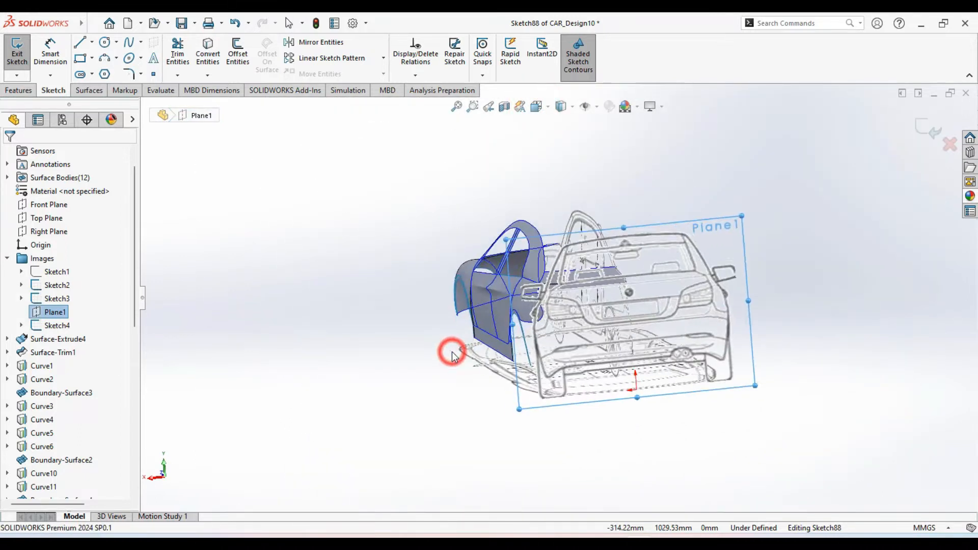
pyautogui.scroll(-4, 507, 310)
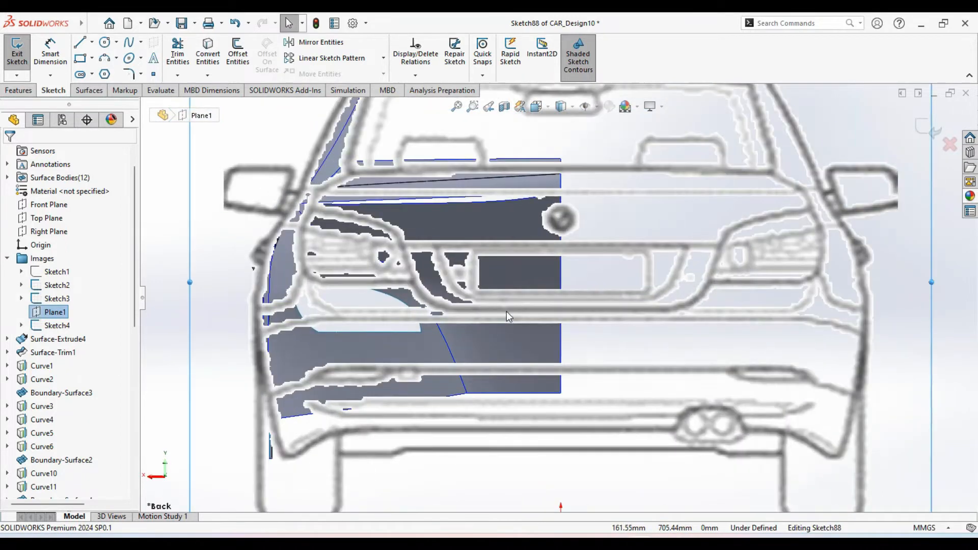
# - Trace the trunk lid's lower edge with a six-point spline about 834 mm wide, from the car's centreline to the tail light's outer end
pyautogui.click(131, 42)
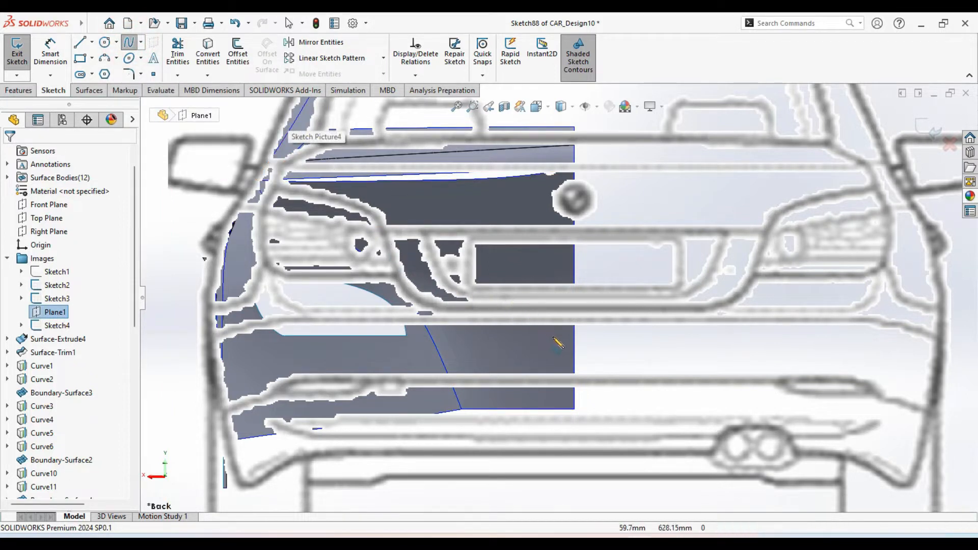
pyautogui.scroll(3, 557, 343)
pyautogui.scroll(-5, 564, 324)
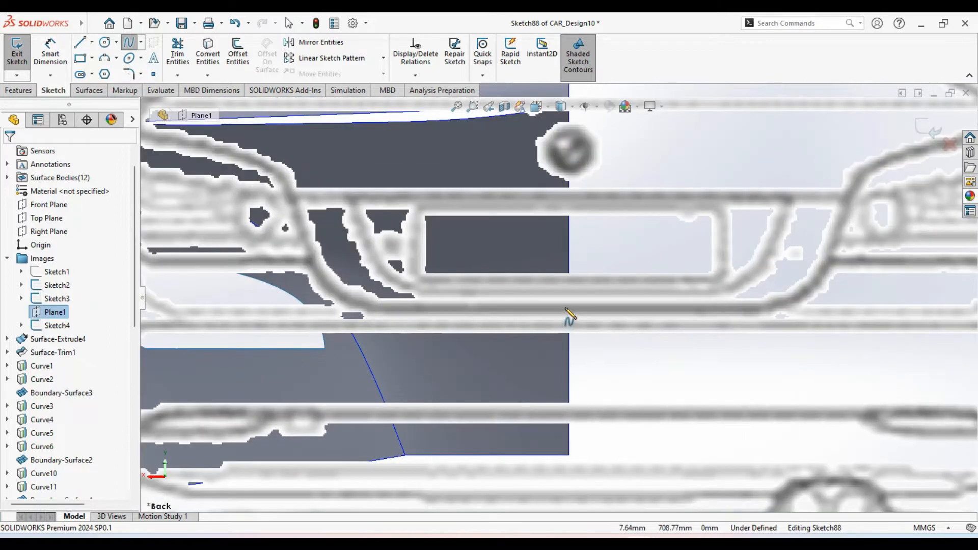
pyautogui.click(568, 307)
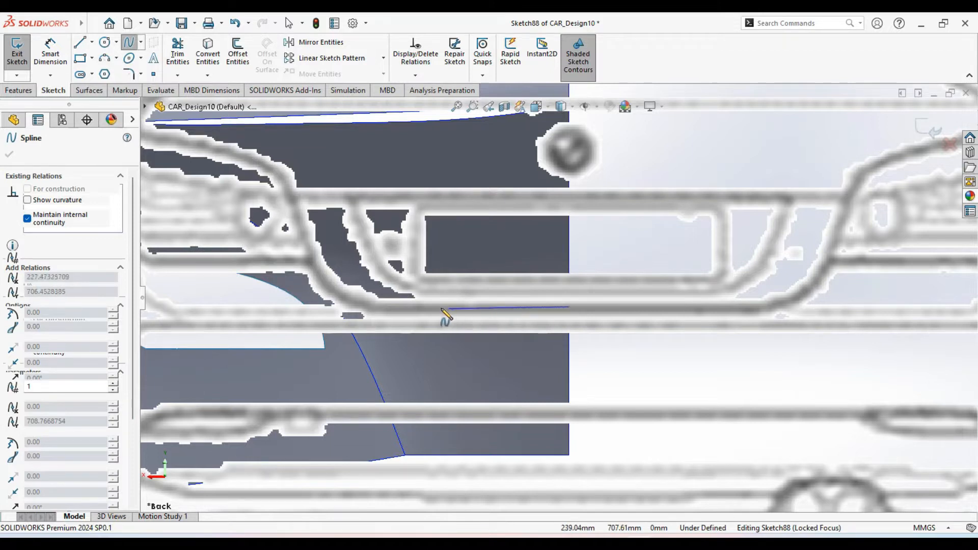
pyautogui.click(408, 304)
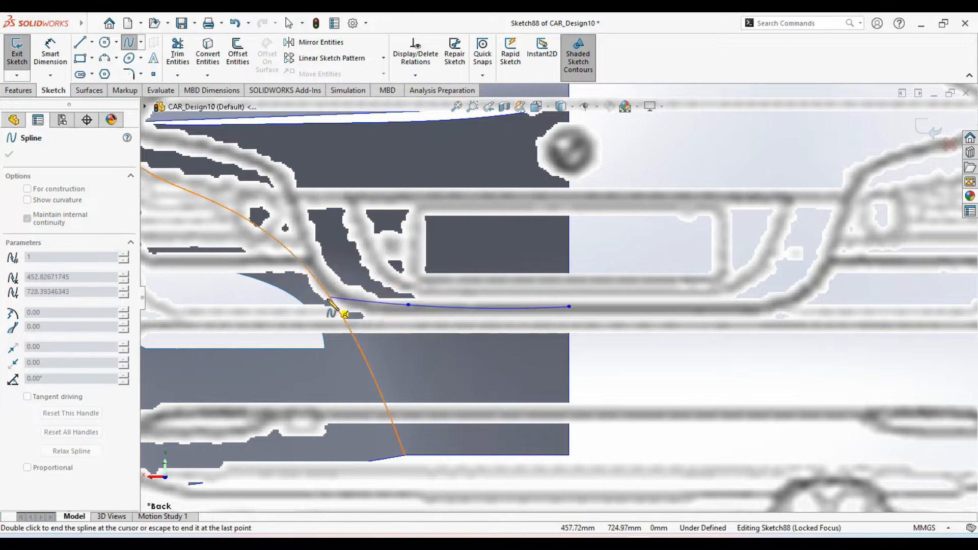
pyautogui.keyDown('ctrl'); pyautogui.moveTo(332, 304); pyautogui.dragTo(375, 327, button='middle'); pyautogui.keyUp('ctrl')
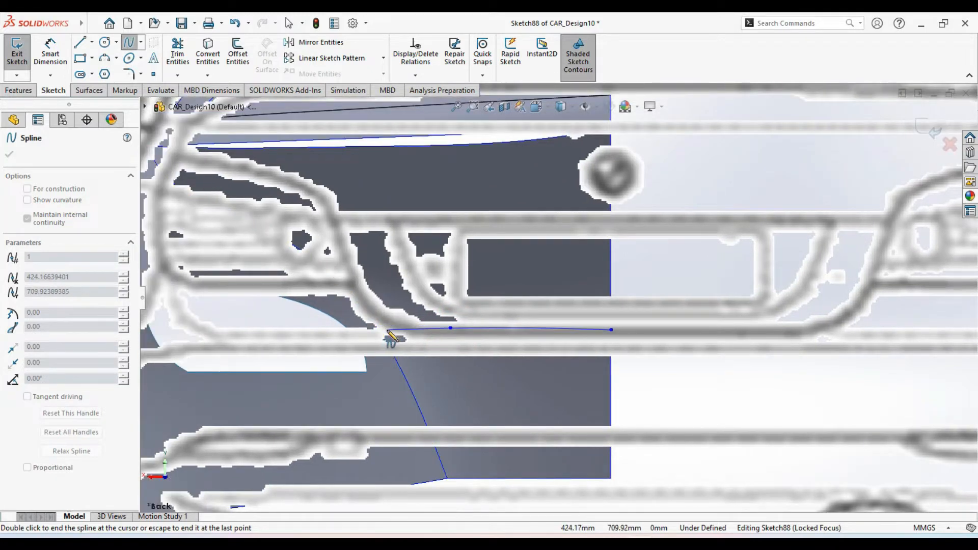
pyautogui.click(387, 331)
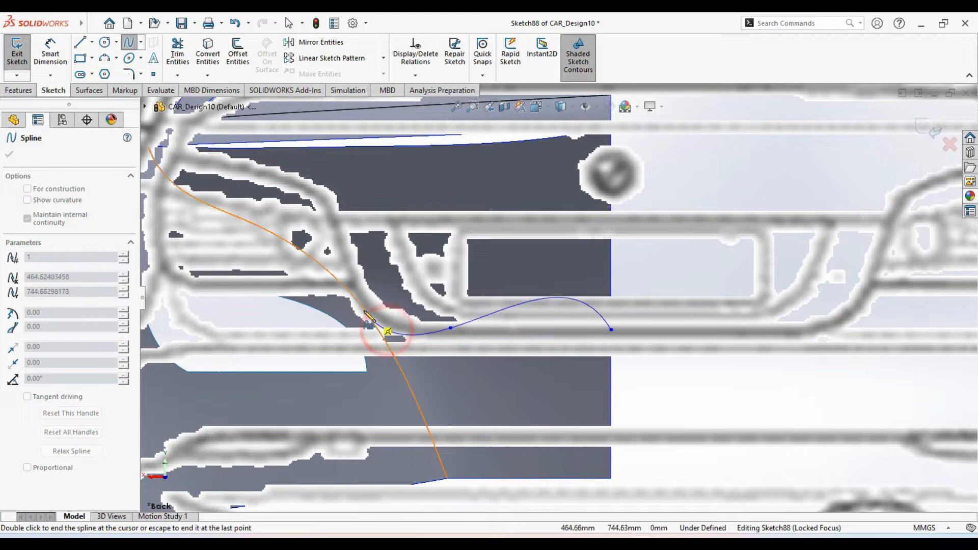
pyautogui.click(344, 280)
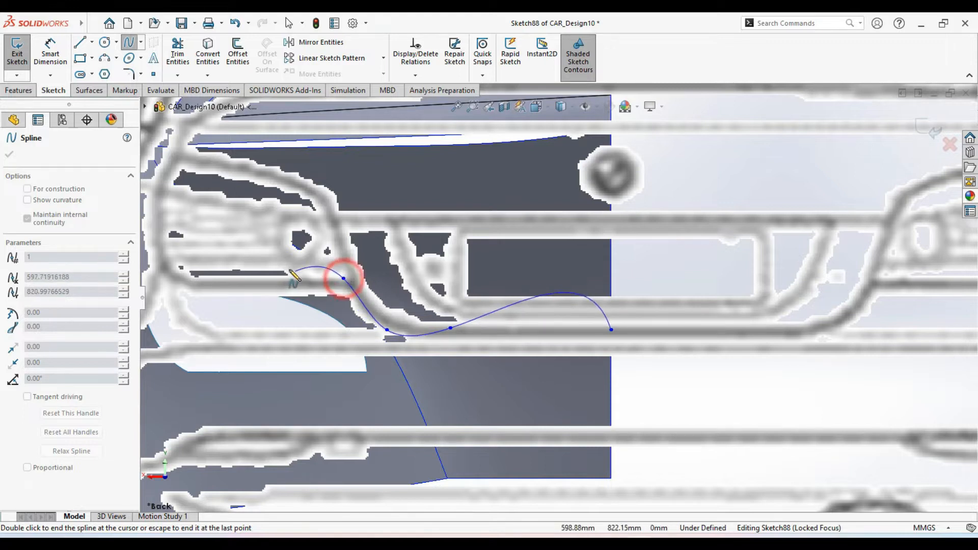
pyautogui.keyDown('ctrl'); pyautogui.moveTo(271, 265); pyautogui.dragTo(328, 282, button='middle'); pyautogui.keyUp('ctrl')
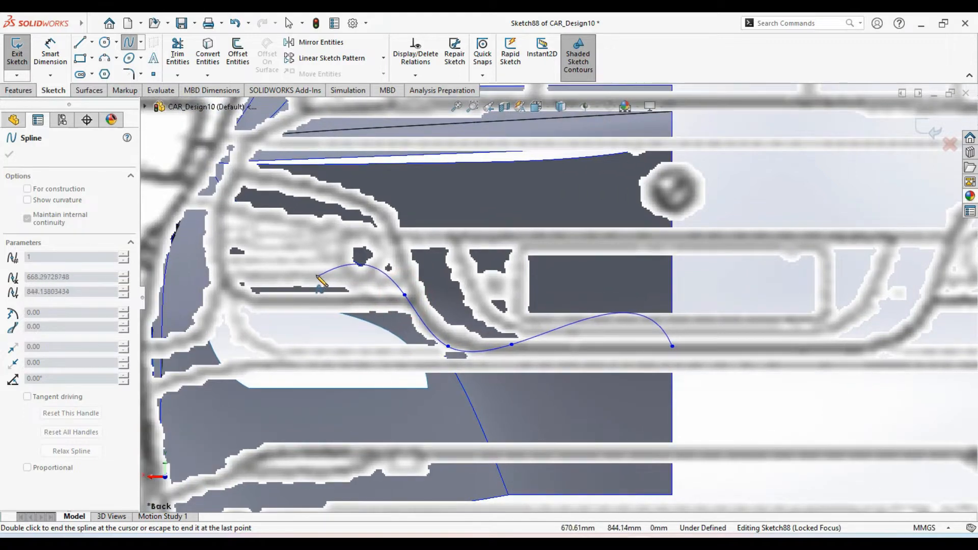
pyautogui.click(309, 280)
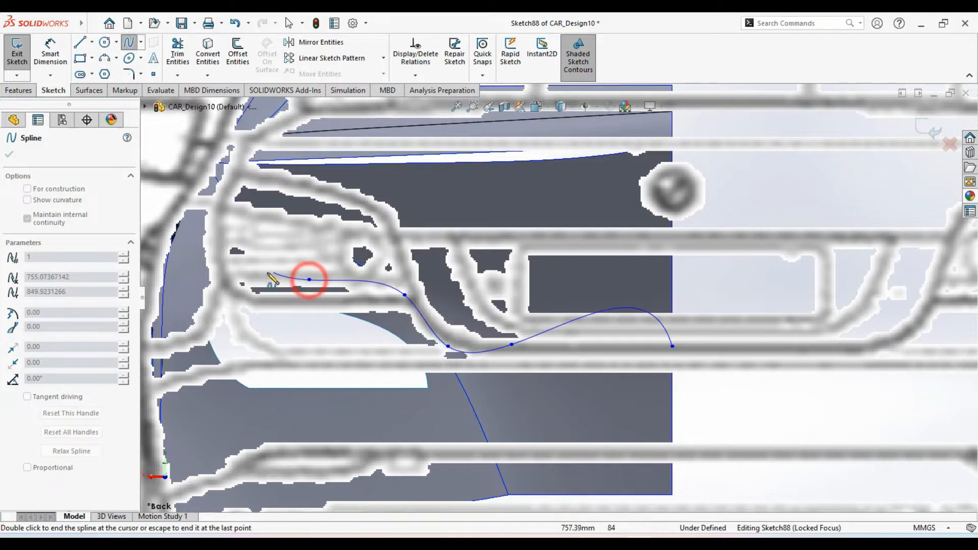
pyautogui.doubleClick(232, 275)
pyautogui.rightClick(243, 305)
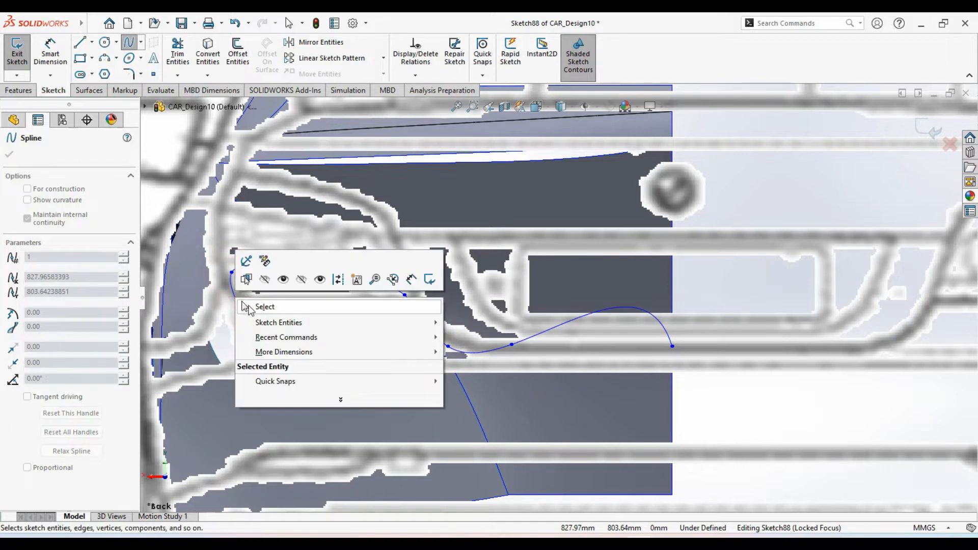
pyautogui.click(245, 305)
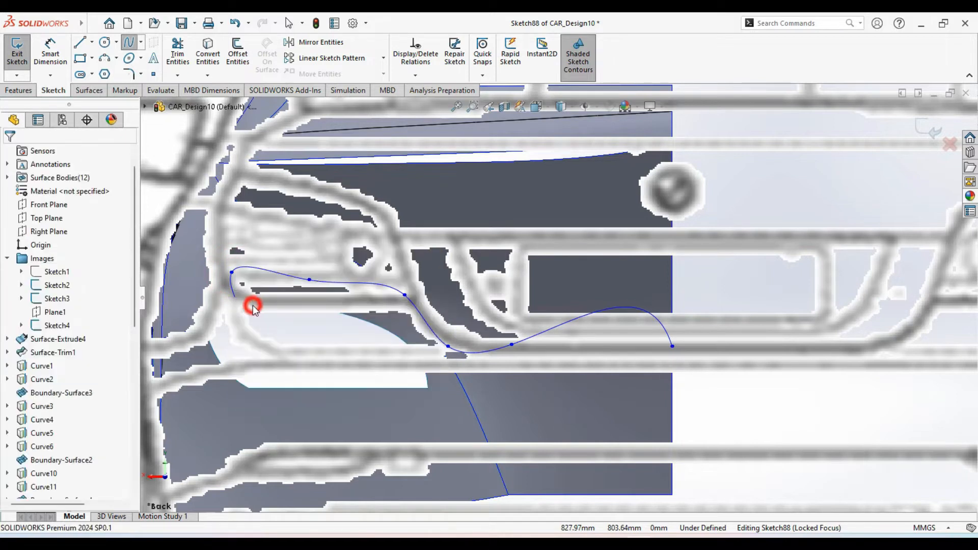
# - Flatten the spline at the centreline end and constrain its tangent handle there to be horizontal
pyautogui.click(622, 306)
pyautogui.click(661, 305)
pyautogui.moveTo(643, 318); pyautogui.dragTo(627, 346)
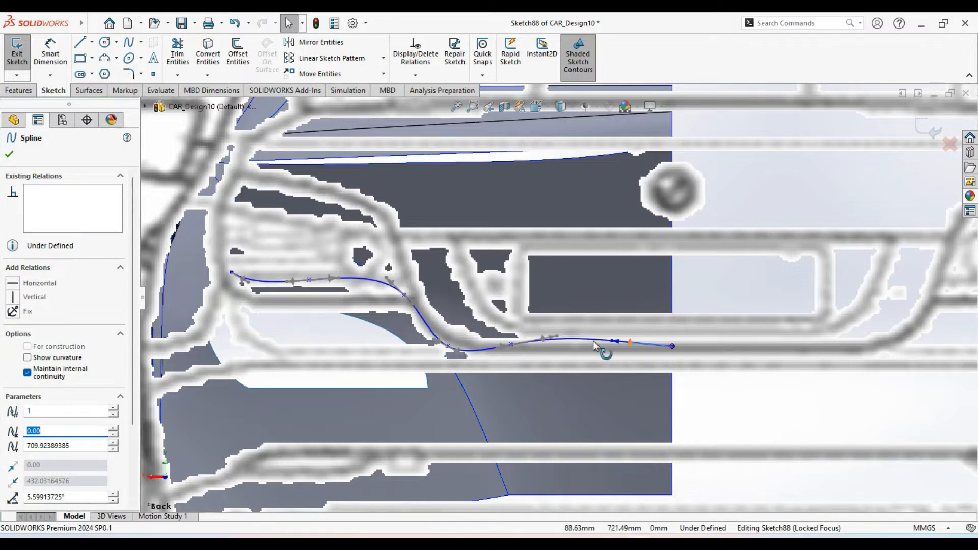
pyautogui.click(12, 283)
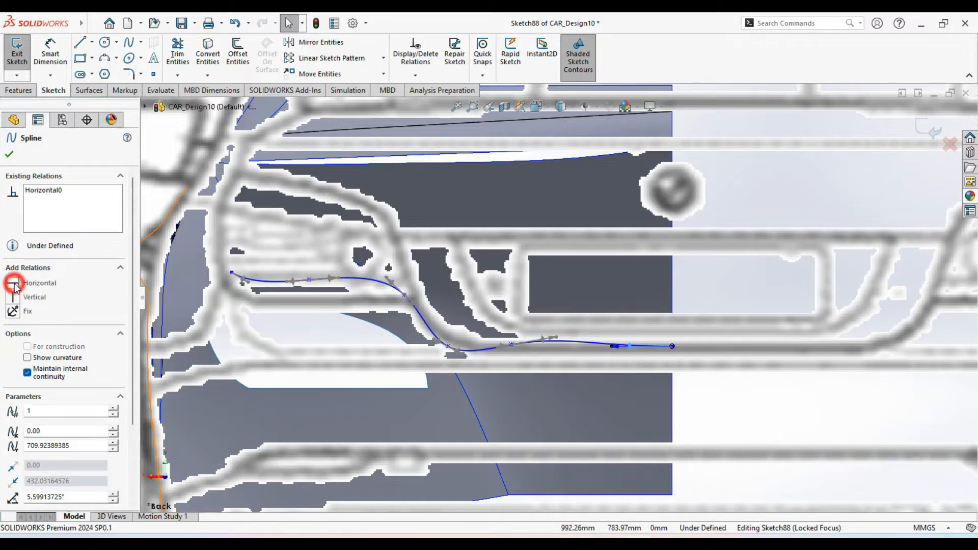
pyautogui.click(9, 154)
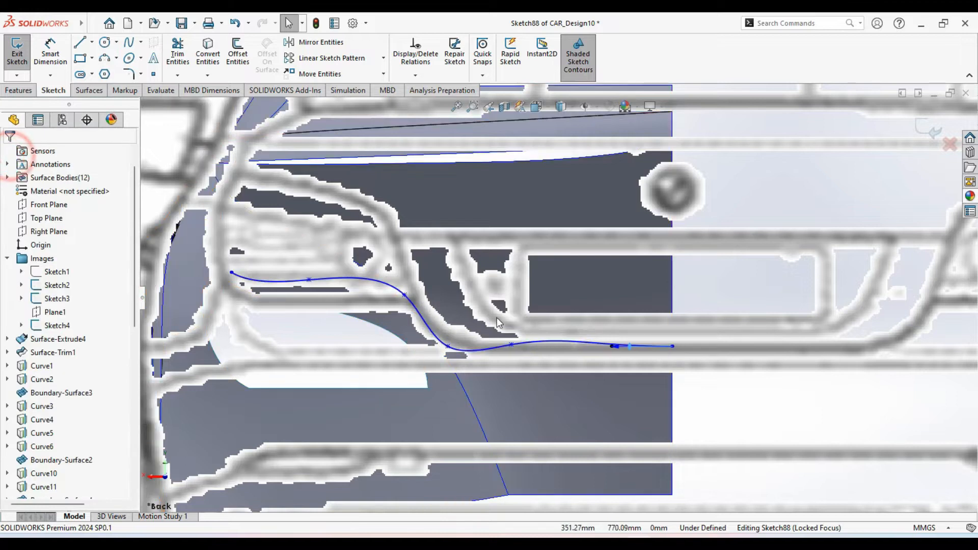
# - Move the spline's second and third points onto the trunk lid edge and adjust the second point's tangent to straighten the lower stretch
pyautogui.moveTo(511, 346); pyautogui.dragTo(559, 345)
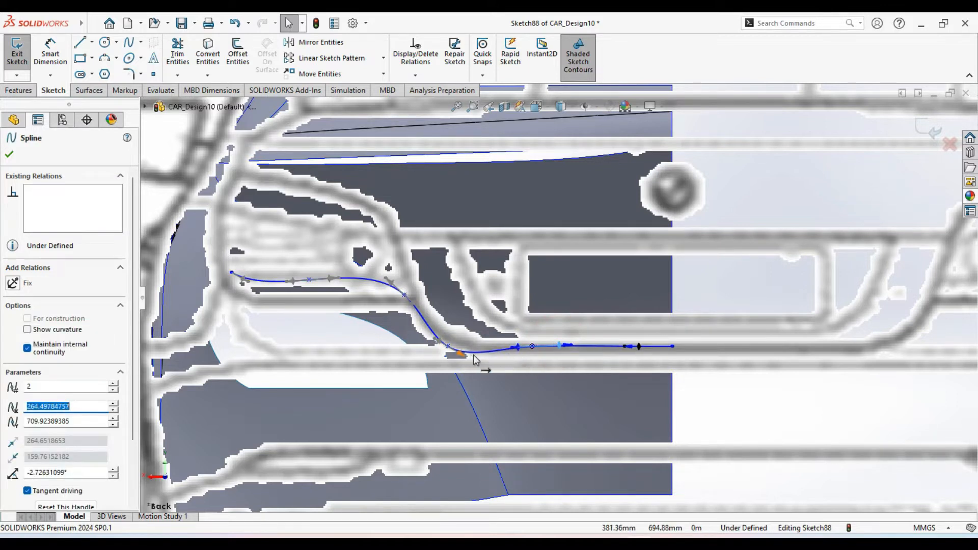
pyautogui.keyDown('ctrl'); pyautogui.moveTo(526, 358); pyautogui.dragTo(510, 359, button='middle'); pyautogui.keyUp('ctrl')
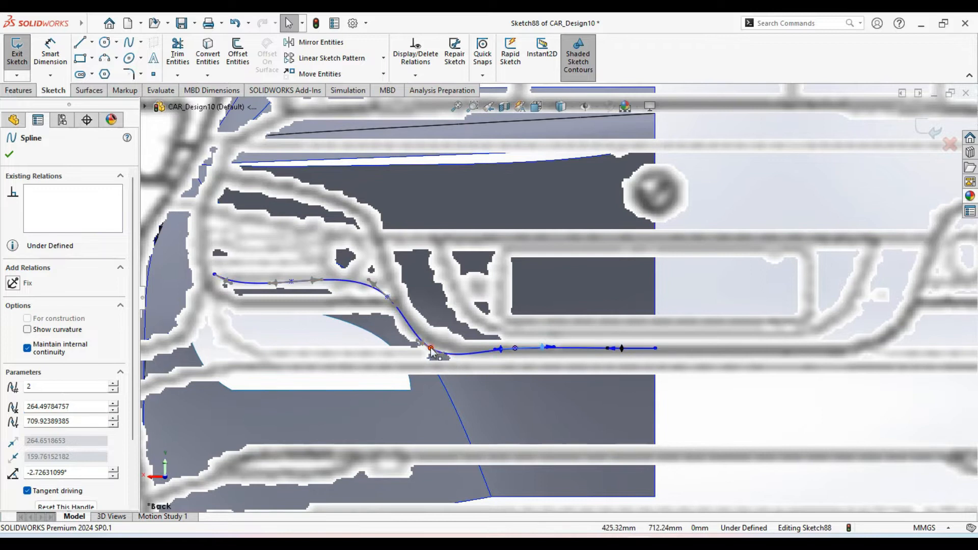
pyautogui.moveTo(430, 348); pyautogui.dragTo(422, 335)
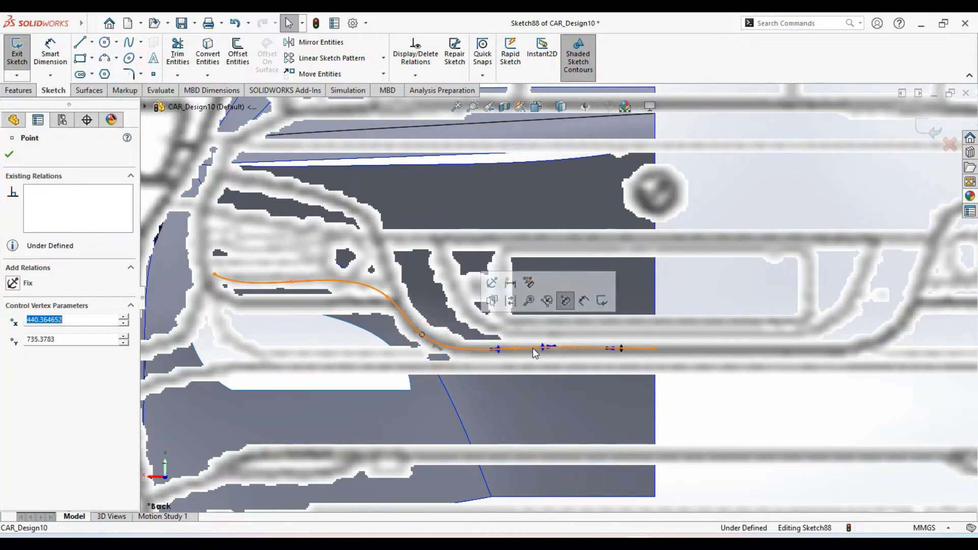
pyautogui.scroll(-3, 526, 359)
pyautogui.moveTo(510, 339); pyautogui.dragTo(567, 346)
pyautogui.click(568, 345)
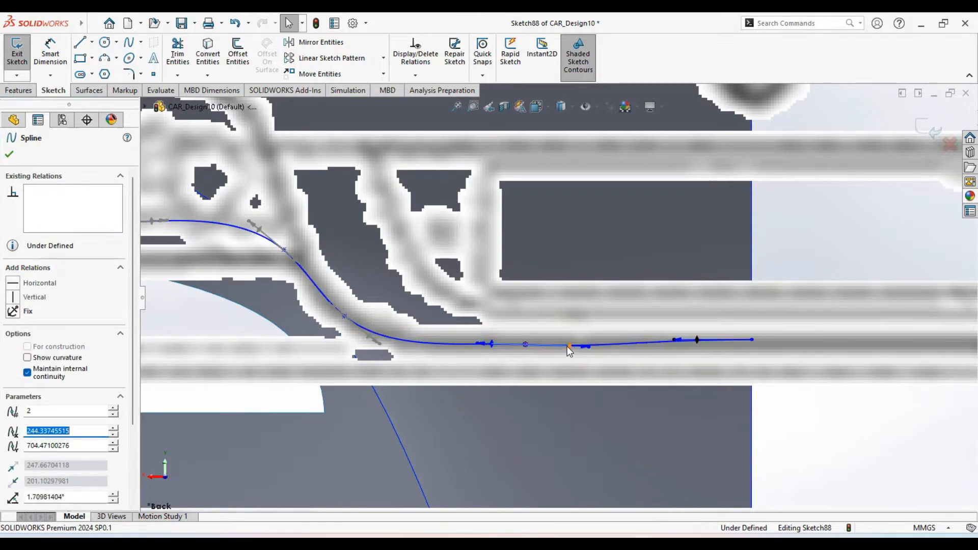
# - Lower the spline's centreline end slightly to follow the trunk lid's lower edge in the reference picture
pyautogui.keyDown('ctrl'); pyautogui.moveTo(642, 368); pyautogui.dragTo(601, 318, button='middle'); pyautogui.keyUp('ctrl')
pyautogui.click(710, 288)
pyautogui.moveTo(711, 289); pyautogui.dragTo(711, 294)
pyautogui.click(730, 351)
pyautogui.scroll(1, 567, 379)
# - Smooth the spline's outer stretch across the tail light by adjusting the outer end's tangent handle and raising the fifth point
pyautogui.keyDown('ctrl'); pyautogui.moveTo(568, 379); pyautogui.dragTo(658, 379, button='middle'); pyautogui.keyUp('ctrl')
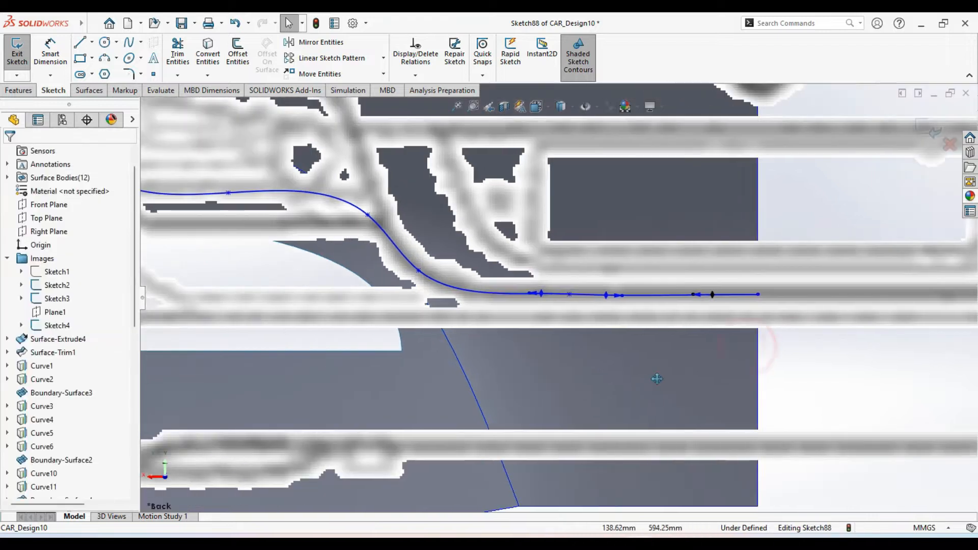
pyautogui.keyDown('ctrl'); pyautogui.moveTo(517, 342); pyautogui.dragTo(597, 375, button='middle'); pyautogui.keyUp('ctrl')
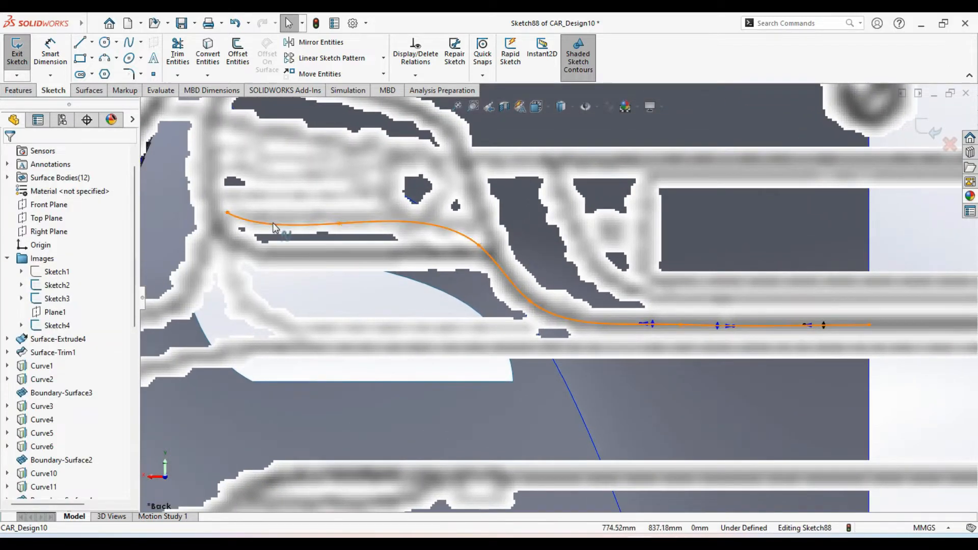
pyautogui.click(304, 225)
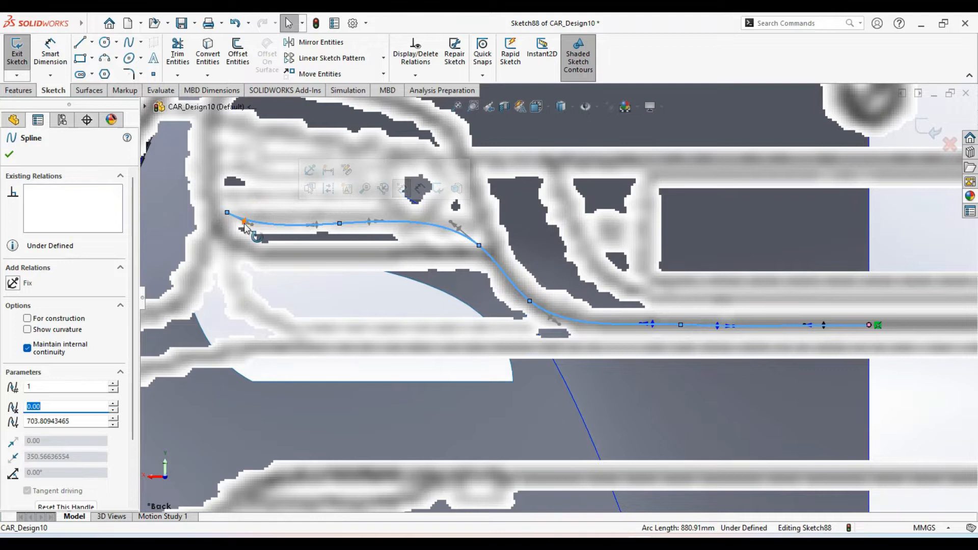
pyautogui.moveTo(245, 223); pyautogui.dragTo(268, 220)
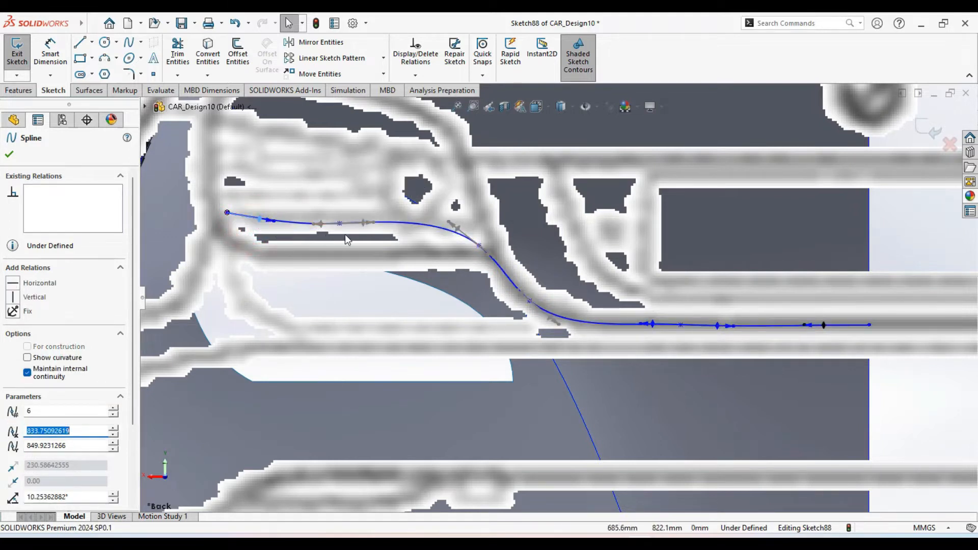
pyautogui.moveTo(343, 222); pyautogui.dragTo(335, 218)
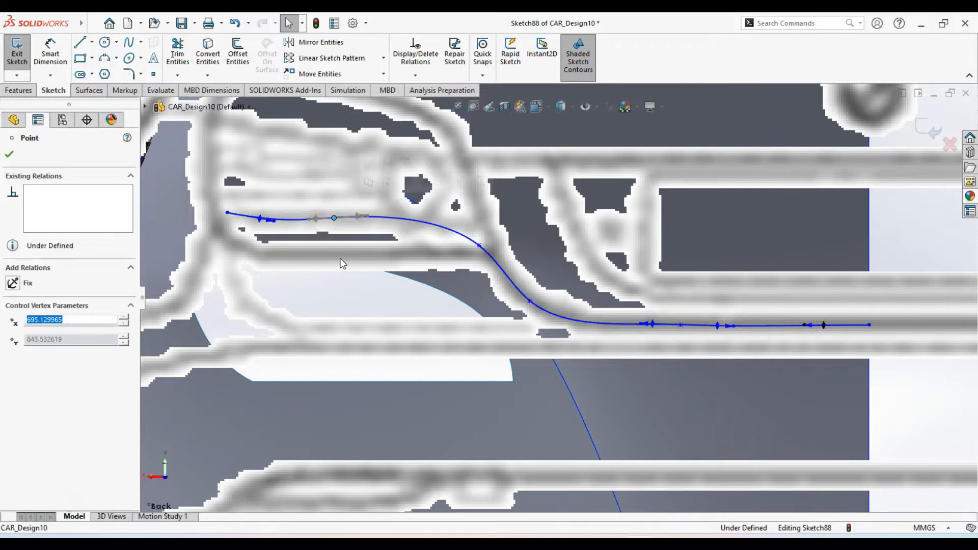
# - Make the spline's outer end coincident with the rear tip vertex of the car's side surface
pyautogui.scroll(2, 343, 264)
pyautogui.moveTo(368, 300); pyautogui.dragTo(375, 303, button='middle')
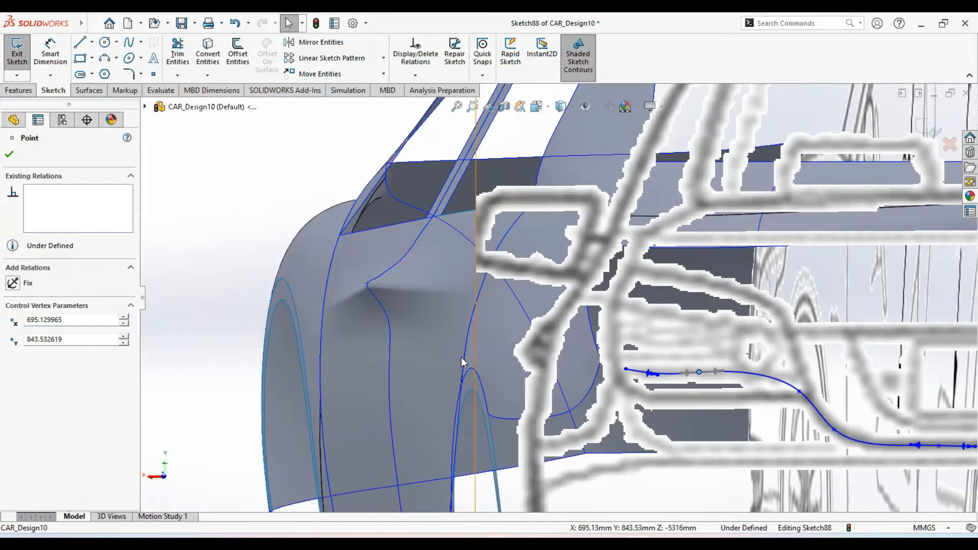
pyautogui.scroll(4, 407, 338)
pyautogui.moveTo(589, 376); pyautogui.dragTo(468, 275, button='middle')
pyautogui.moveTo(541, 322); pyautogui.dragTo(518, 316, button='middle')
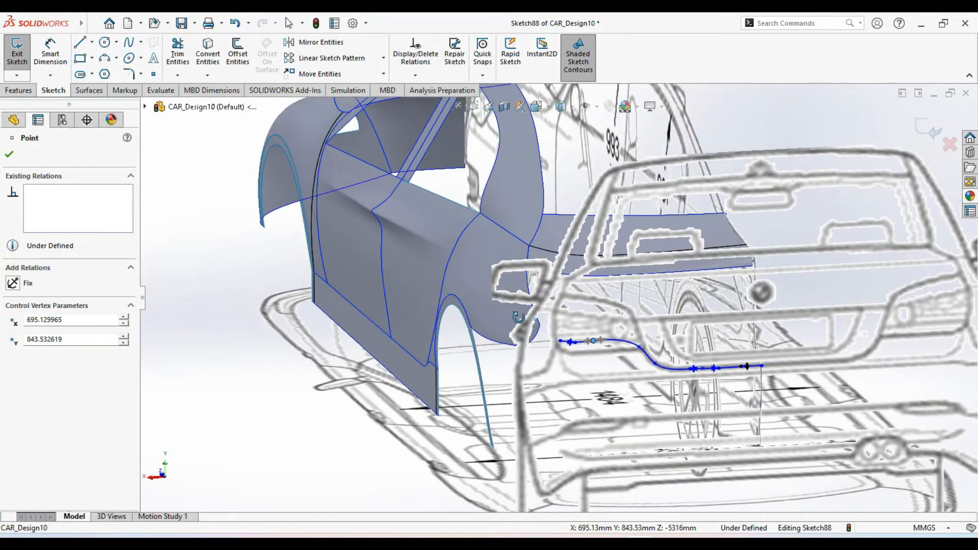
pyautogui.moveTo(561, 350); pyautogui.dragTo(579, 354, button='middle')
pyautogui.scroll(3, 626, 391)
pyautogui.keyDown('ctrl'); pyautogui.moveTo(723, 403); pyautogui.dragTo(522, 363, button='middle'); pyautogui.keyUp('ctrl')
pyautogui.scroll(-5, 626, 344)
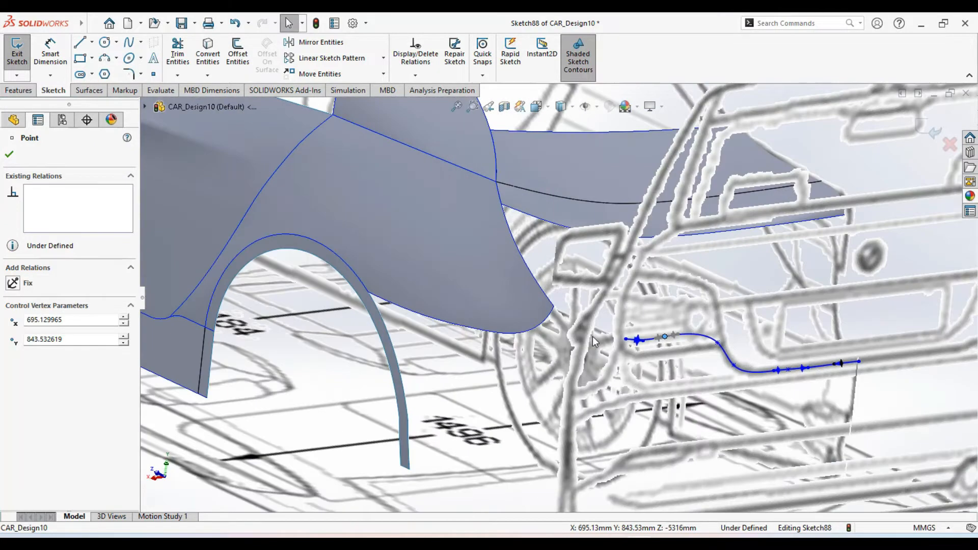
pyautogui.press('Escape')
pyautogui.click(626, 339)
pyautogui.keyDown('ctrl'); pyautogui.click(554, 307); pyautogui.keyUp('ctrl')
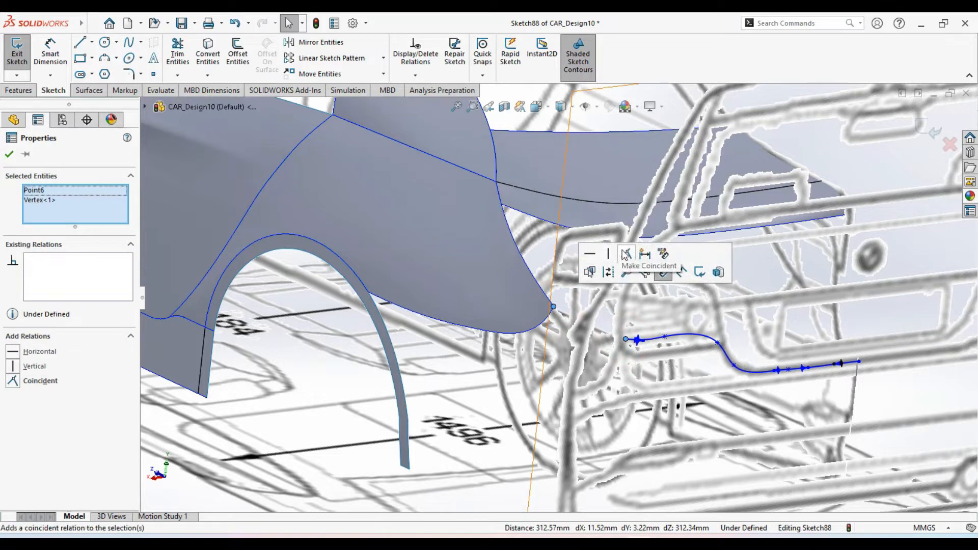
pyautogui.click(628, 255)
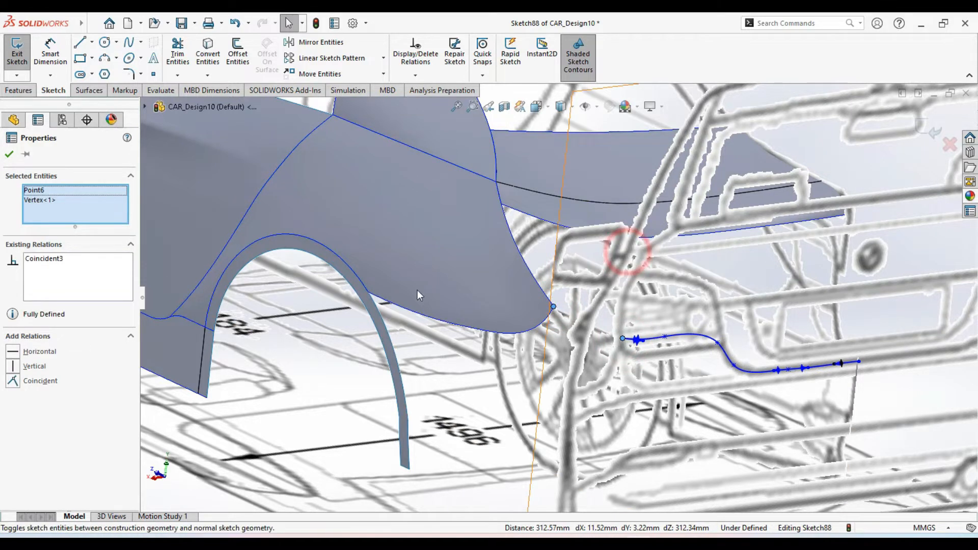
pyautogui.click(9, 155)
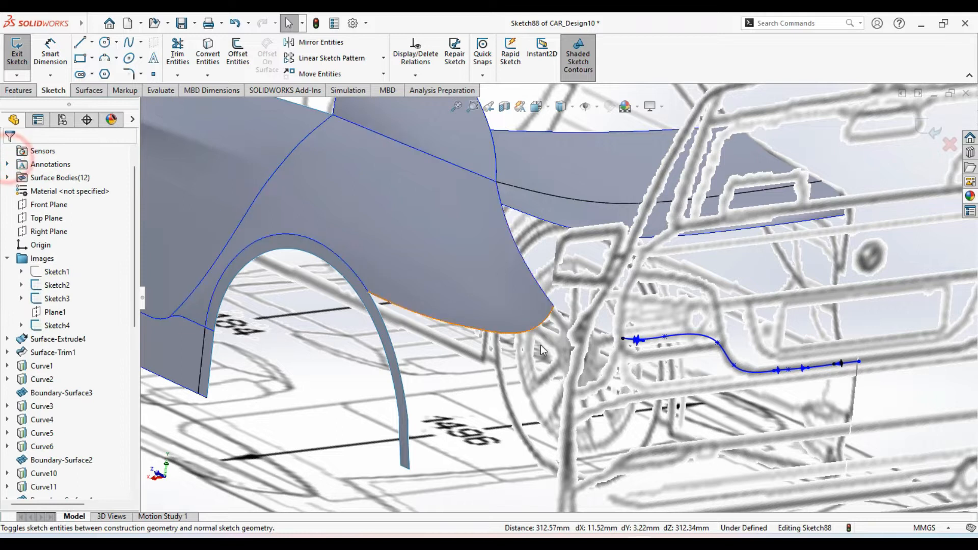
# - Add a vertical relation between the spline's centreline end and the origin
pyautogui.keyDown('ctrl'); pyautogui.moveTo(618, 377); pyautogui.dragTo(512, 367, button='middle'); pyautogui.keyUp('ctrl')
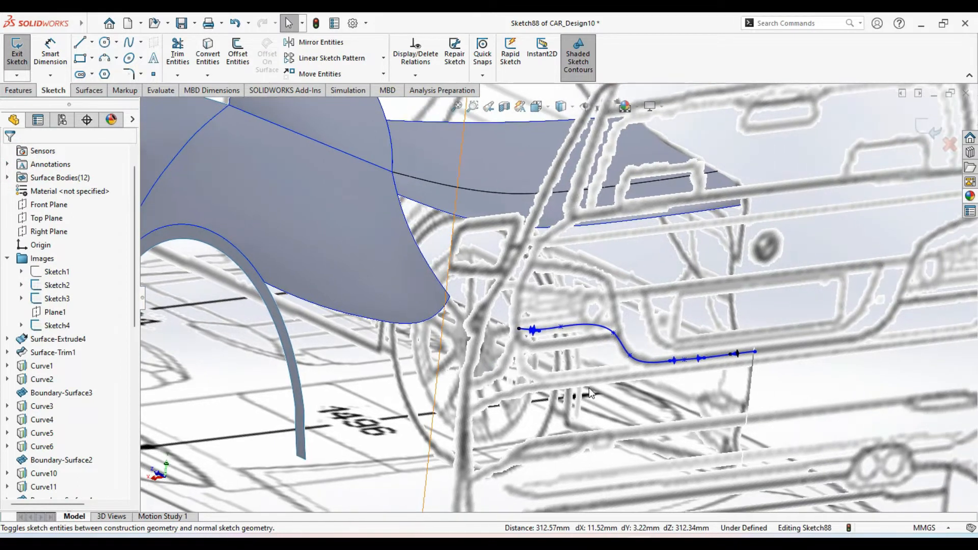
pyautogui.hotkey('ctrl', '1')
pyautogui.hotkey('ctrl', '4')
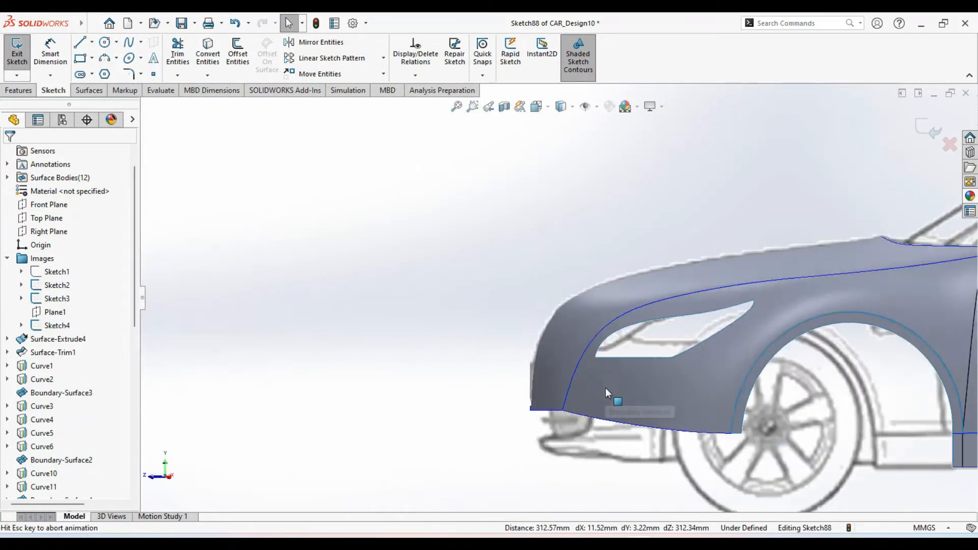
pyautogui.moveTo(673, 367)
pyautogui.keyDown('ctrl'); pyautogui.mouseDown(button='middle')
pyautogui.moveTo(561, 375)
pyautogui.moveTo(532, 297)
pyautogui.mouseUp(button='middle'); pyautogui.keyUp('ctrl')
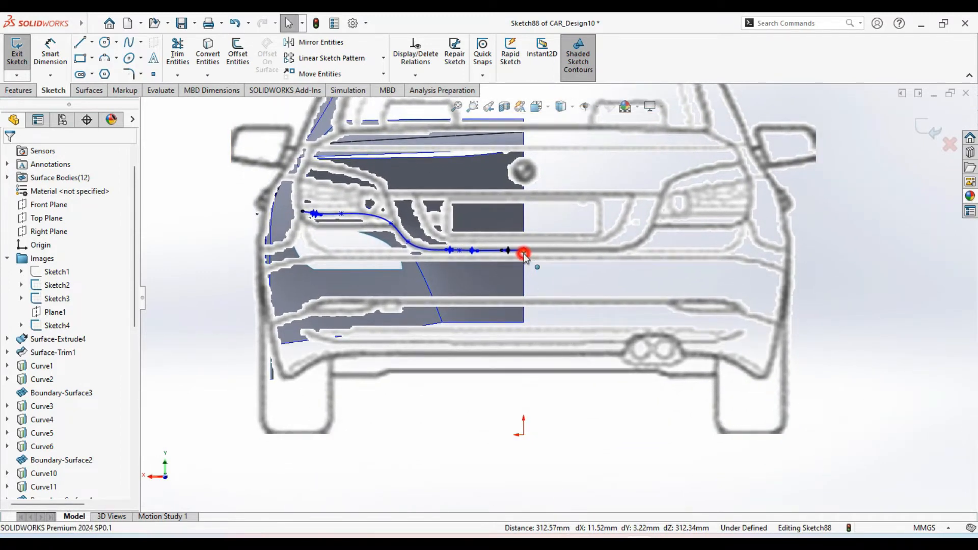
pyautogui.click(524, 254)
pyautogui.click(524, 435)
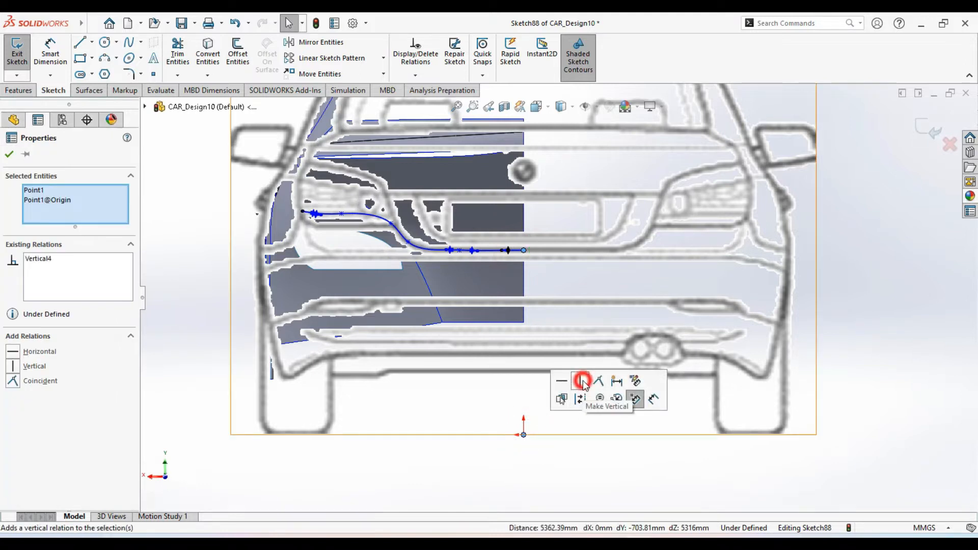
pyautogui.click(9, 154)
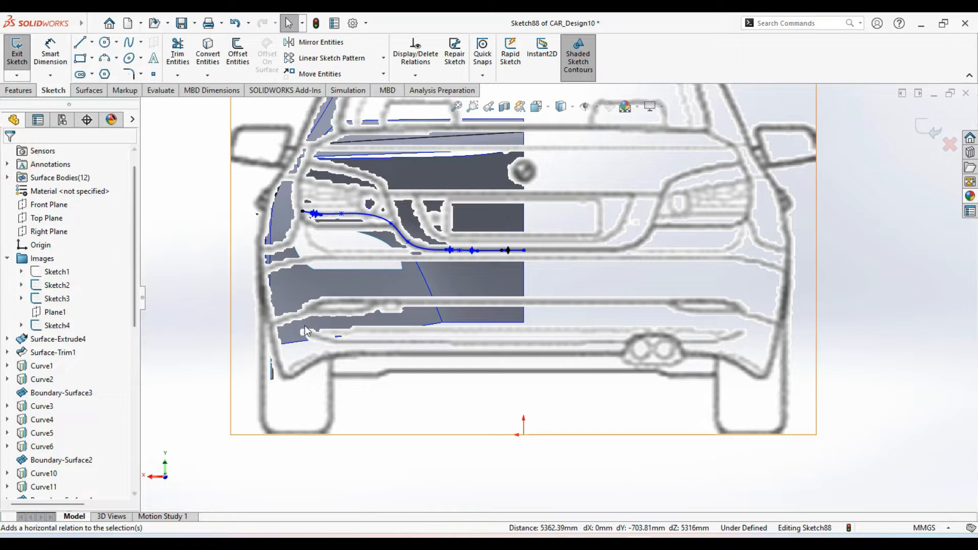
# - Move the spline's fifth point to about X 650, Y 839 mm and raise the outer end's tangent handle to smooth the tail light stretch
pyautogui.keyDown('ctrl'); pyautogui.moveTo(342, 323); pyautogui.dragTo(314, 337, button='middle'); pyautogui.keyUp('ctrl')
pyautogui.scroll(-6, 321, 229)
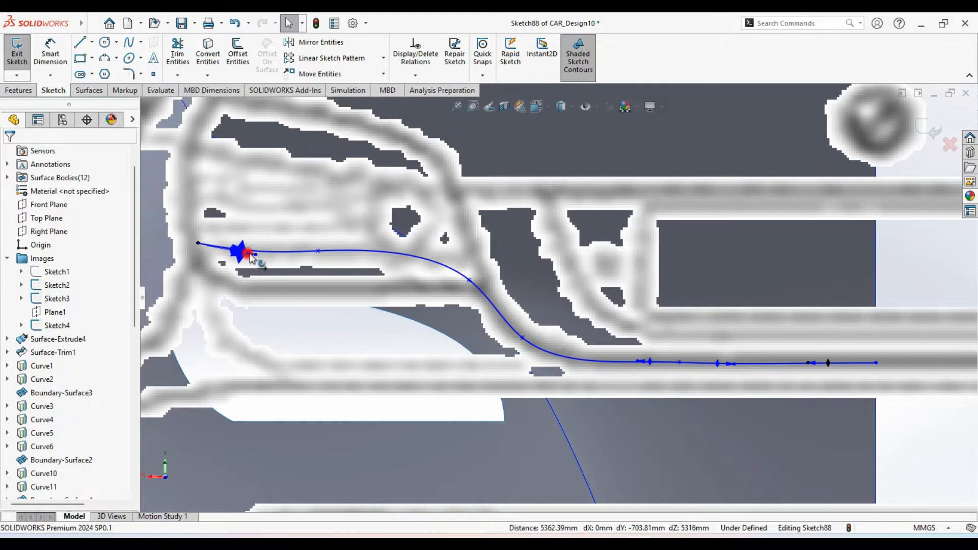
pyautogui.click(247, 253)
pyautogui.moveTo(318, 251); pyautogui.dragTo(354, 255)
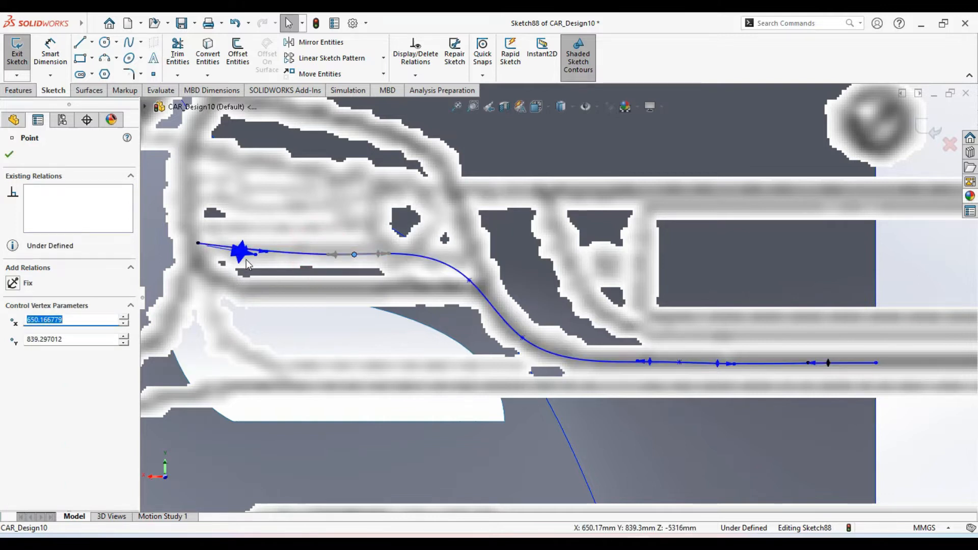
pyautogui.scroll(-4, 246, 258)
pyautogui.click(331, 253)
pyautogui.moveTo(331, 252); pyautogui.dragTo(335, 245)
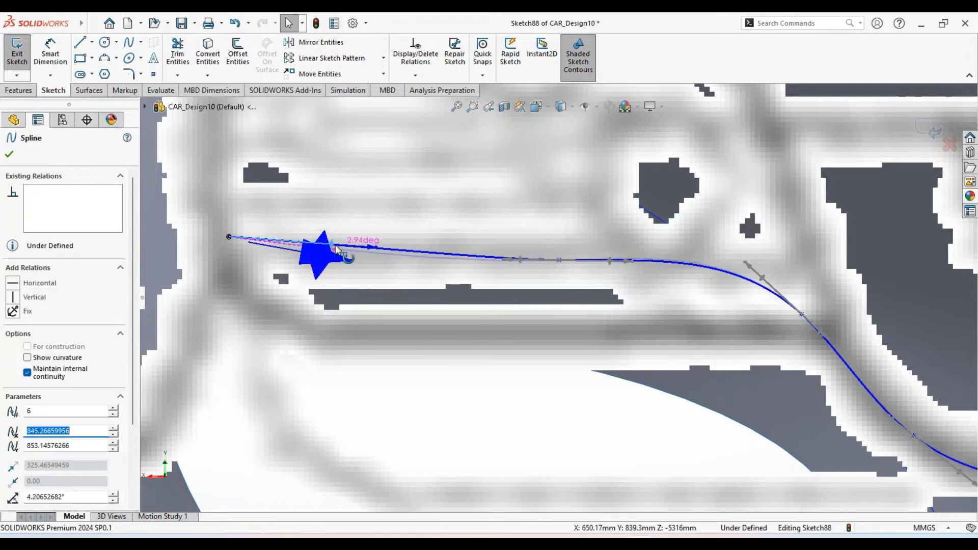
# - Nudge the spline's fourth point to about X 504, Y 803 mm beside the tail light's inner lower corner
pyautogui.scroll(2, 462, 330)
pyautogui.scroll(2, 462, 330)
pyautogui.click(555, 387)
pyautogui.keyDown('ctrl'); pyautogui.moveTo(556, 389); pyautogui.dragTo(419, 372, button='middle'); pyautogui.keyUp('ctrl')
pyautogui.keyDown('ctrl'); pyautogui.moveTo(498, 384); pyautogui.dragTo(399, 390, button='middle'); pyautogui.keyUp('ctrl')
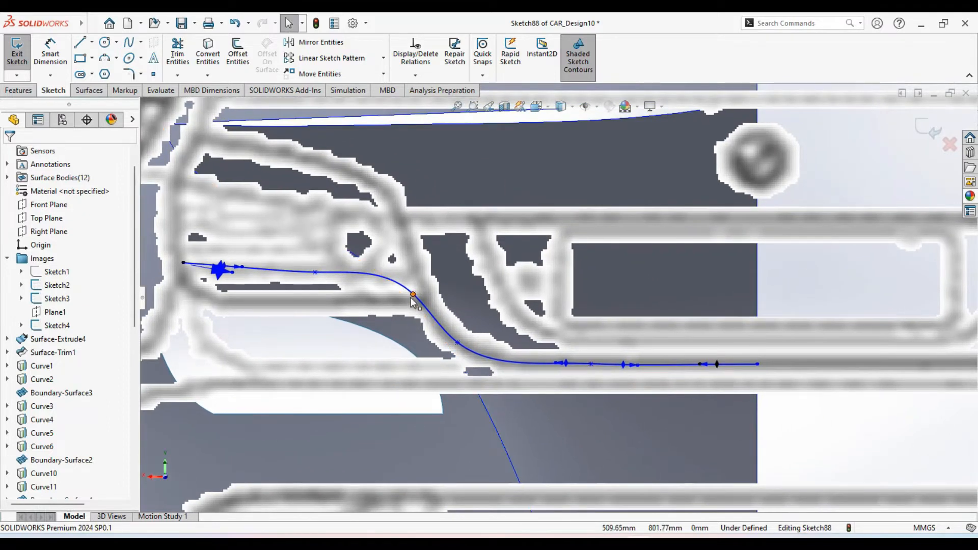
pyautogui.moveTo(413, 295)
pyautogui.mouseDown()
pyautogui.moveTo(417, 305)
pyautogui.moveTo(414, 297)
pyautogui.mouseUp()
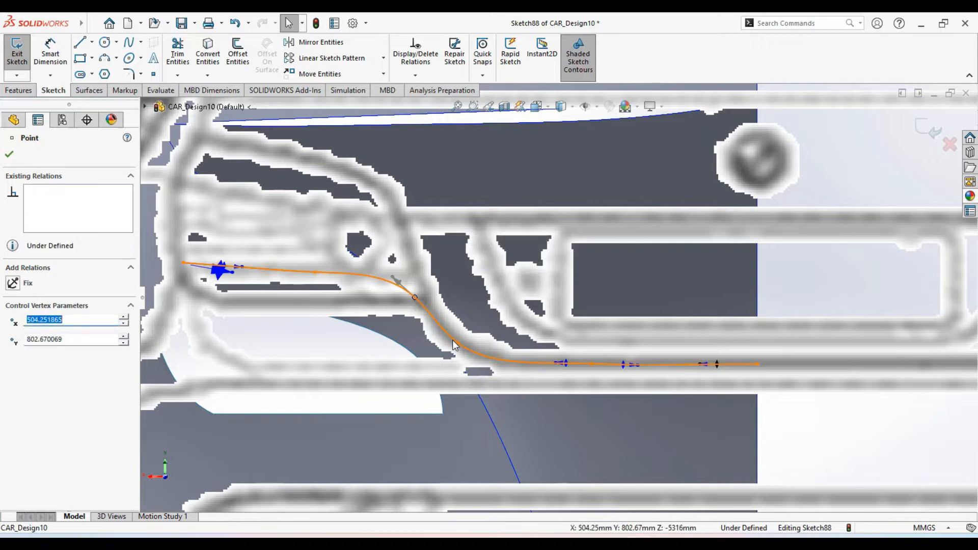
pyautogui.press('Escape')
# - Exit the trunk lid edge sketch on Plane1
pyautogui.scroll(2, 456, 342)
pyautogui.keyDown('ctrl'); pyautogui.moveTo(608, 388); pyautogui.dragTo(596, 389, button='middle'); pyautogui.keyUp('ctrl')
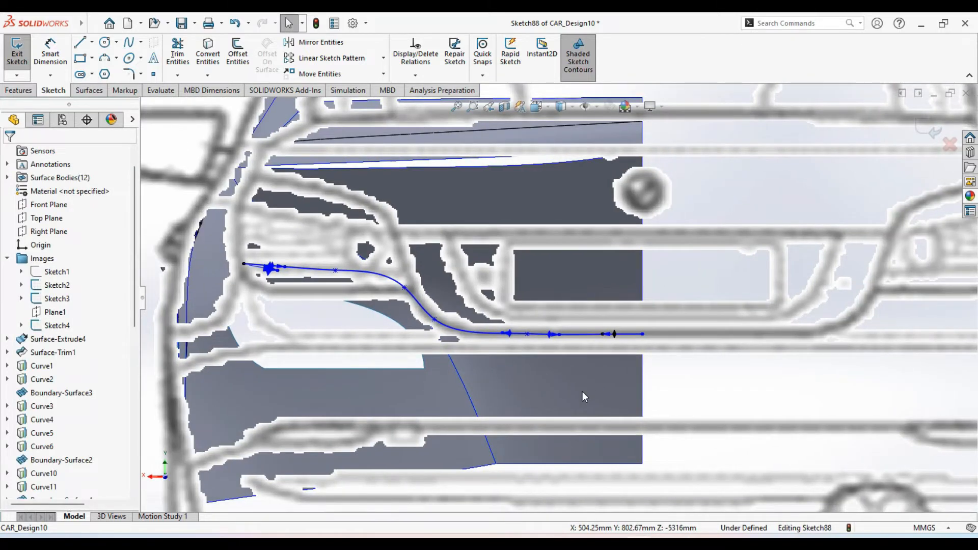
pyautogui.hotkey('ctrl', '7')
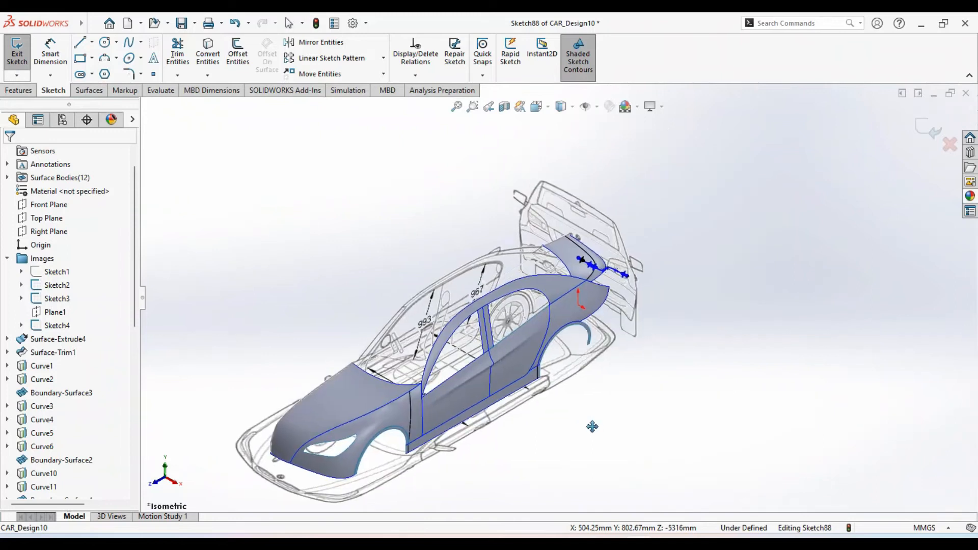
pyautogui.click(695, 399)
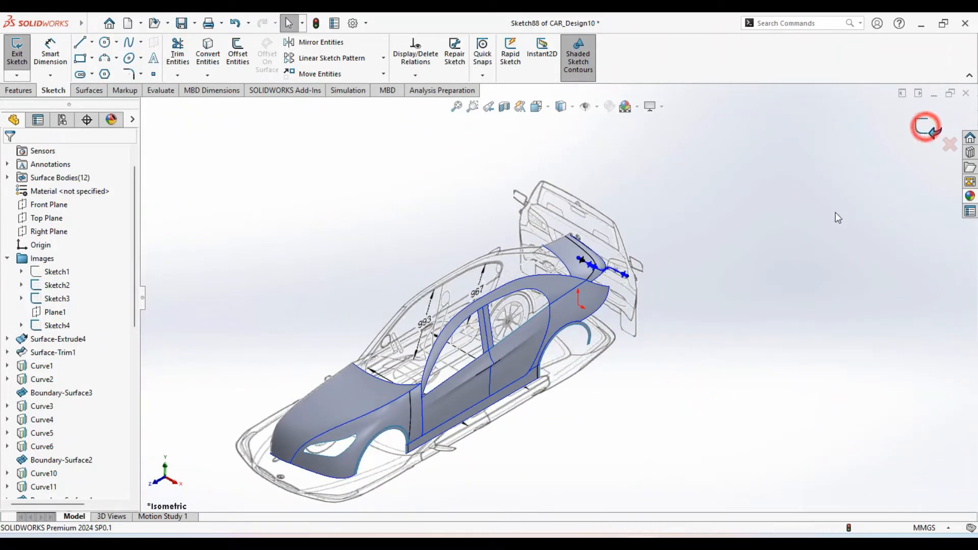
pyautogui.click(807, 301)
# - Examine the trunk lid edge curve's position relative to the rear picture and the car body surfaces
pyautogui.moveTo(698, 331); pyautogui.dragTo(644, 295, button='middle')
pyautogui.scroll(-7, 643, 294)
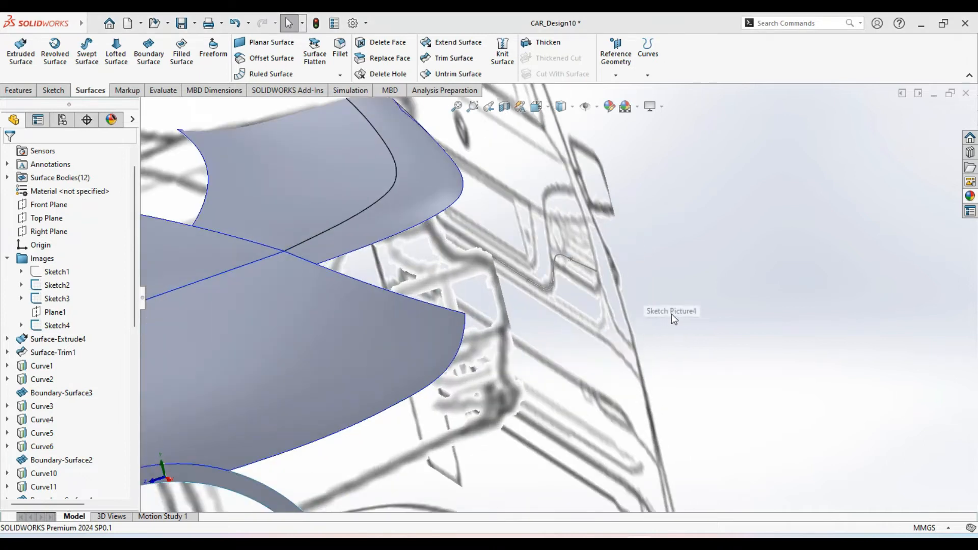
pyautogui.doubleClick(552, 273)
pyautogui.moveTo(539, 302); pyautogui.dragTo(711, 200, button='middle')
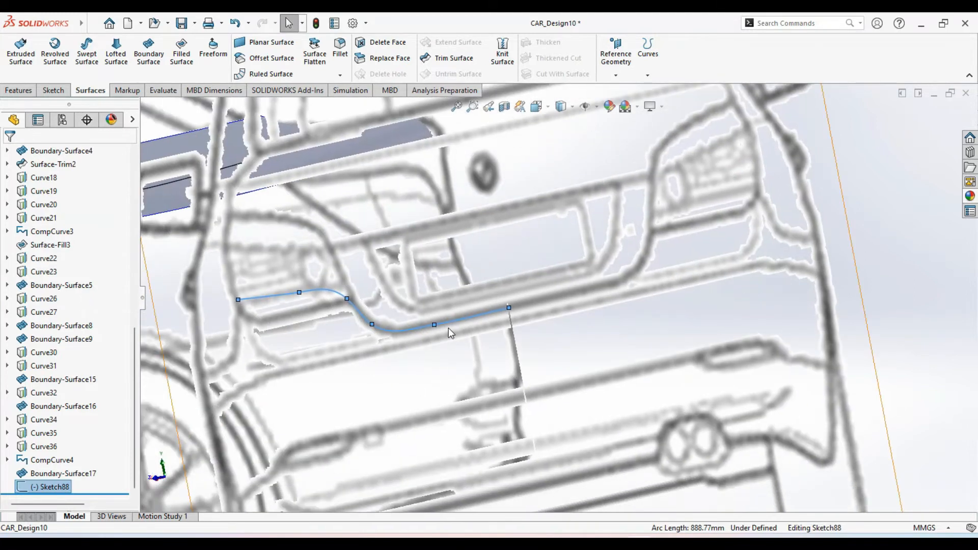
pyautogui.hotkey('ctrl', '7')
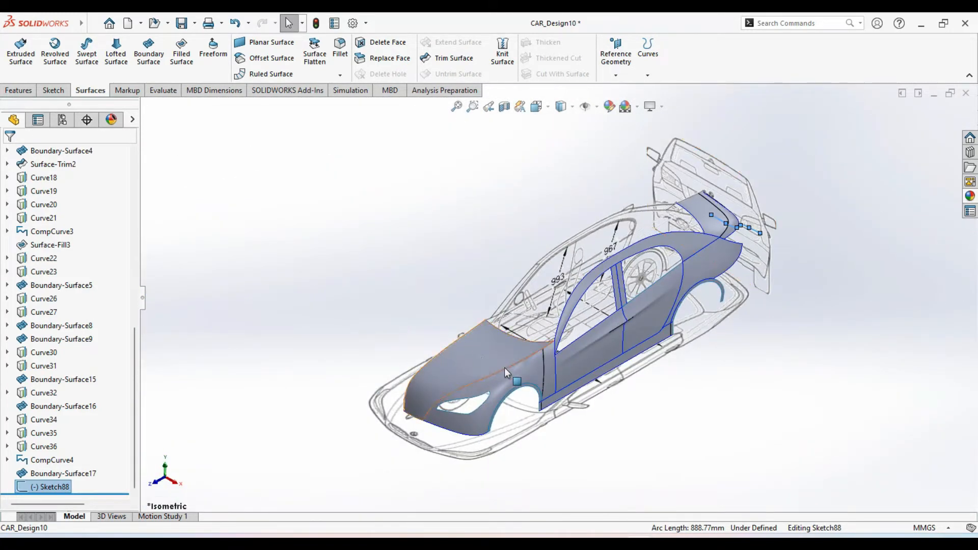
pyautogui.scroll(-3, 583, 343)
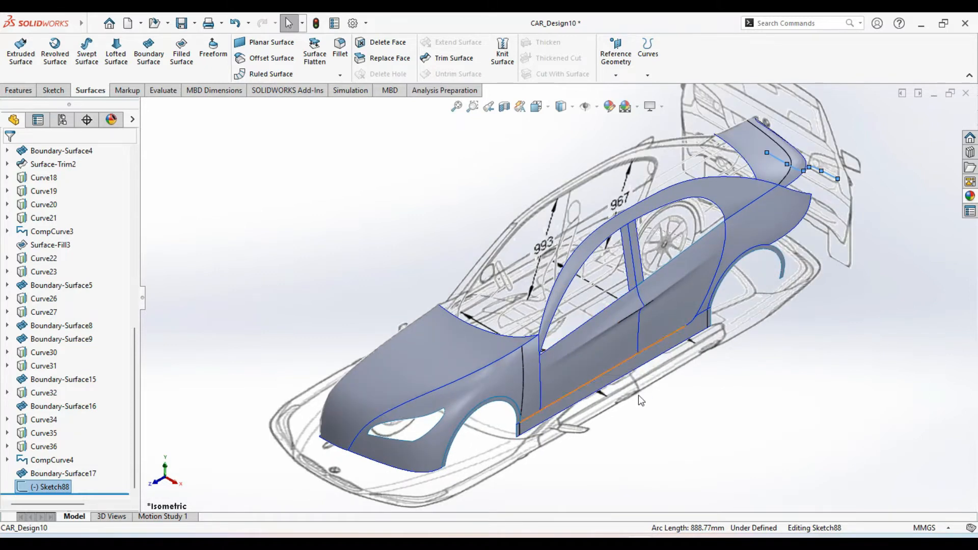
pyautogui.scroll(2, 686, 430)
pyautogui.scroll(1, 604, 422)
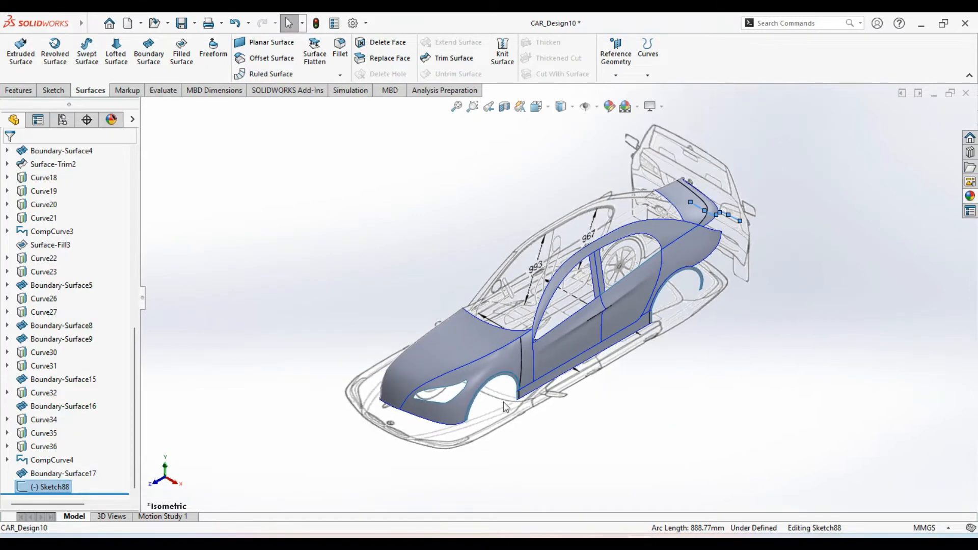
# - Clear the selection and start a new sketch on the Top Plane
pyautogui.scroll(10, 121, 350)
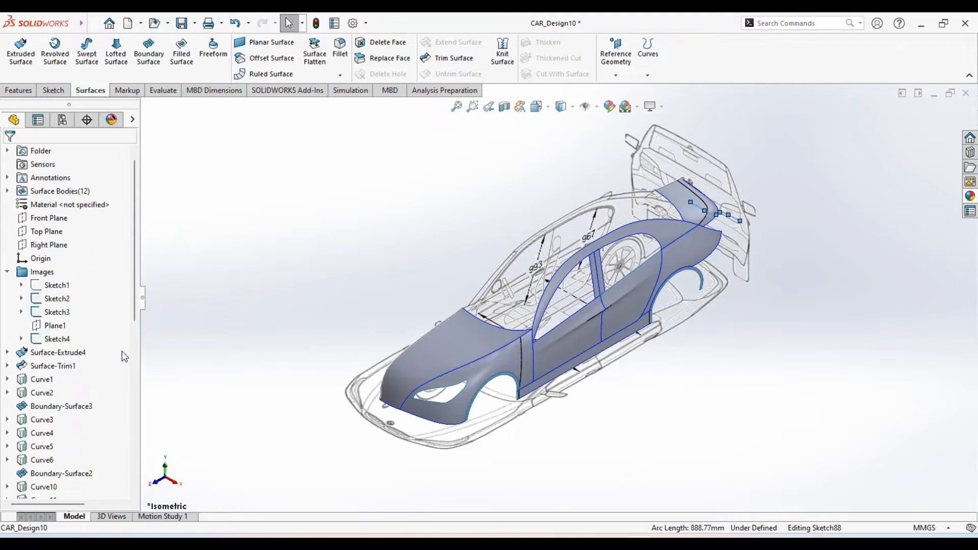
pyautogui.doubleClick(238, 332)
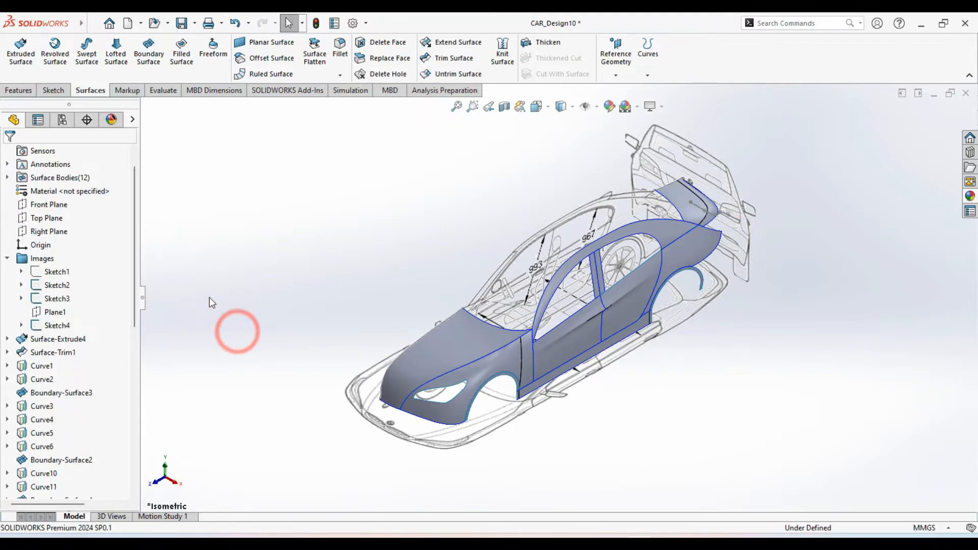
pyautogui.click(39, 220)
pyautogui.click(49, 202)
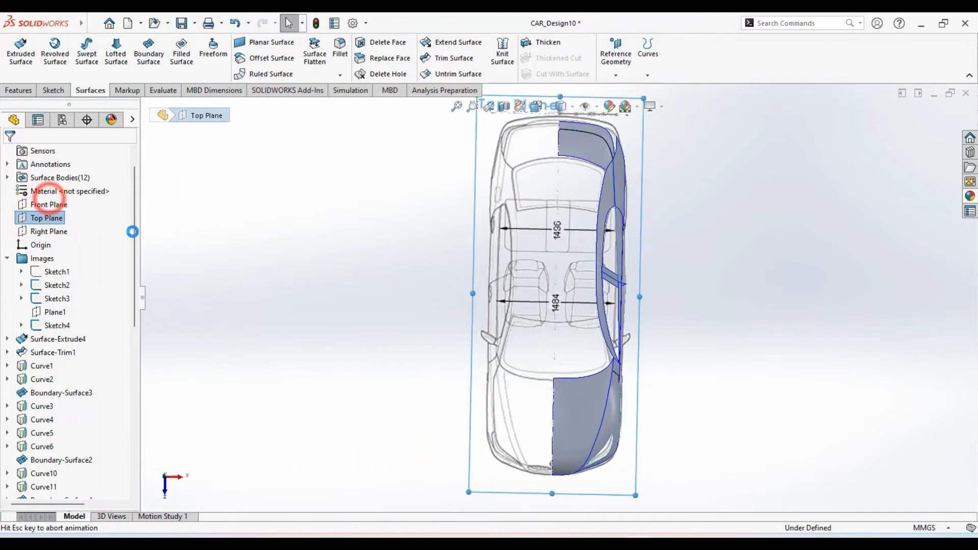
pyautogui.click(439, 297)
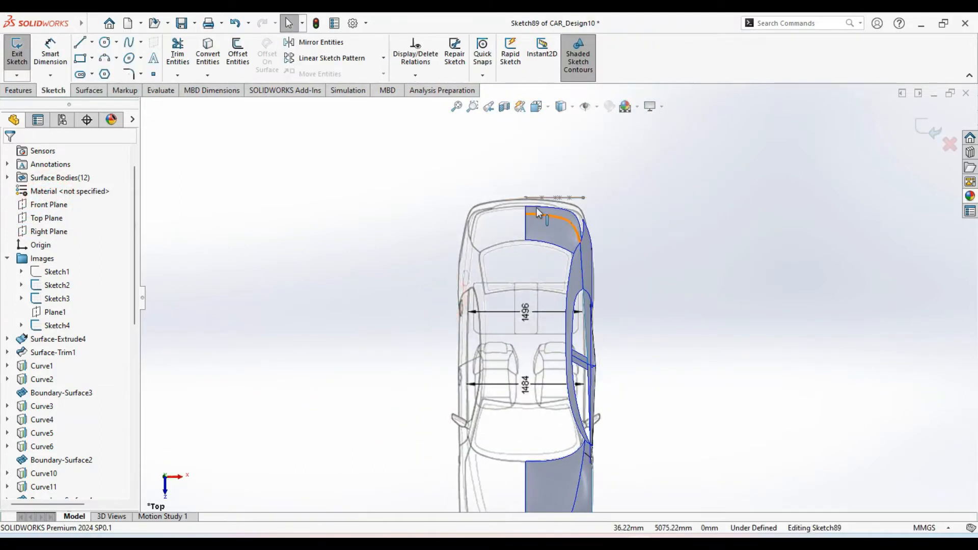
# - Draw a five-point spline between the rear outlines from about X 0, Y 5253 mm on the centreline to the side surface's rear corner
pyautogui.scroll(-6, 536, 207)
pyautogui.scroll(-2, 577, 240)
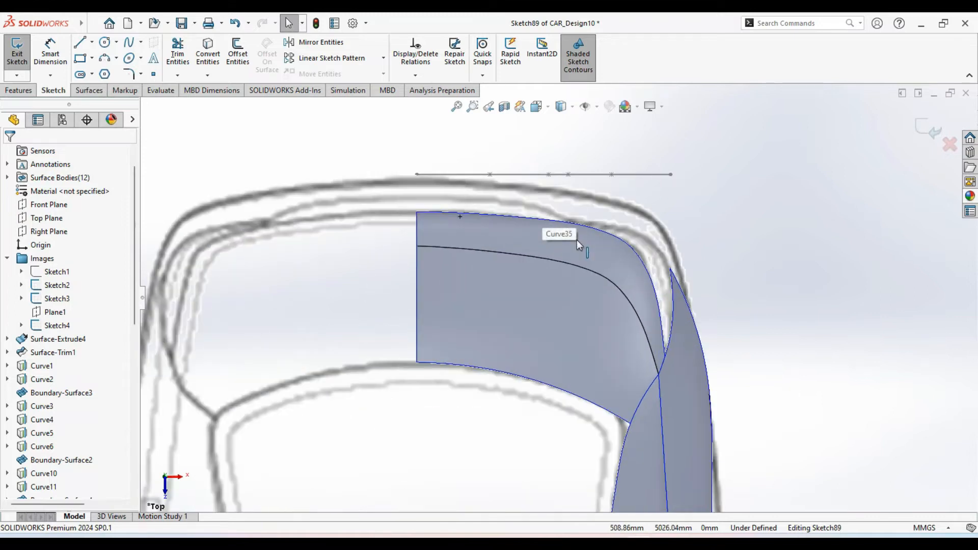
pyautogui.scroll(-1, 577, 240)
pyautogui.keyDown('ctrl'); pyautogui.moveTo(577, 240); pyautogui.dragTo(558, 253, button='middle'); pyautogui.keyUp('ctrl')
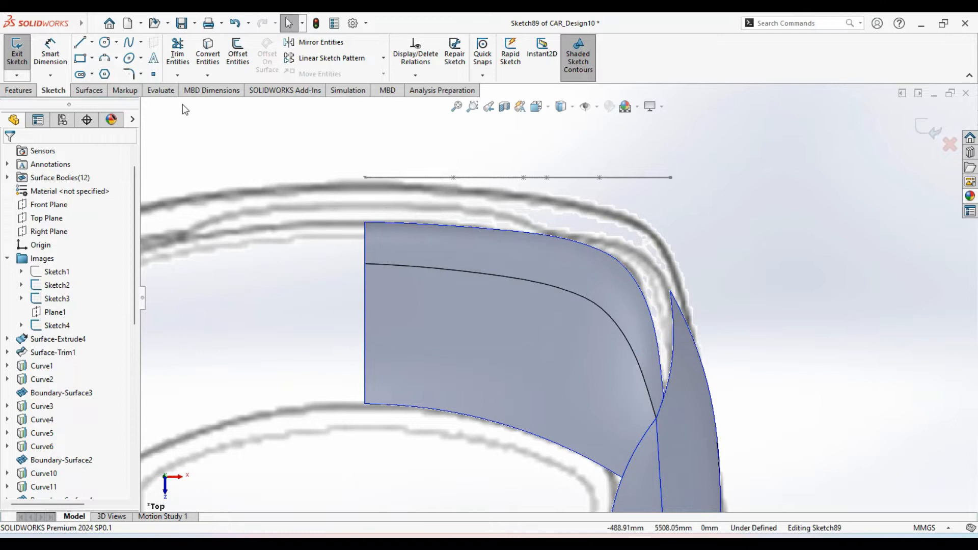
pyautogui.click(128, 44)
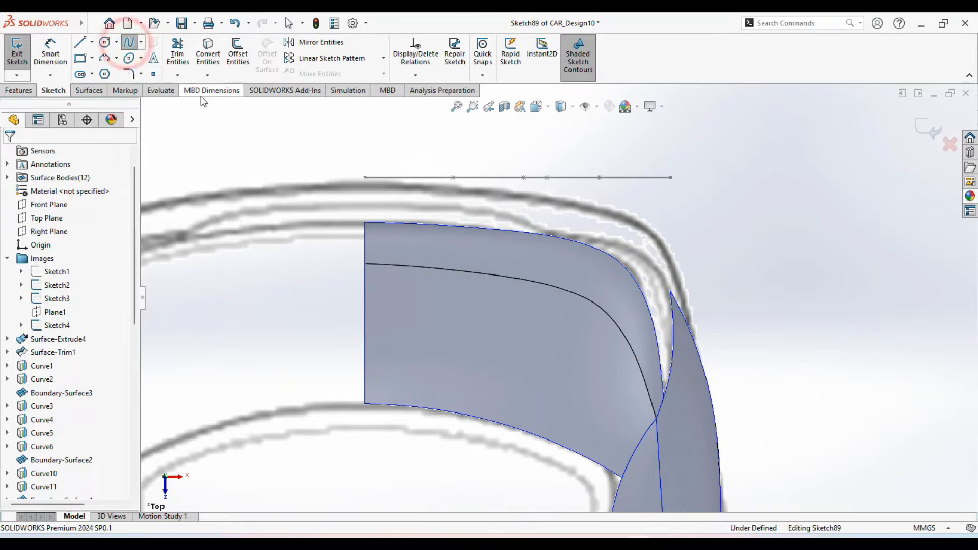
pyautogui.scroll(-2, 418, 196)
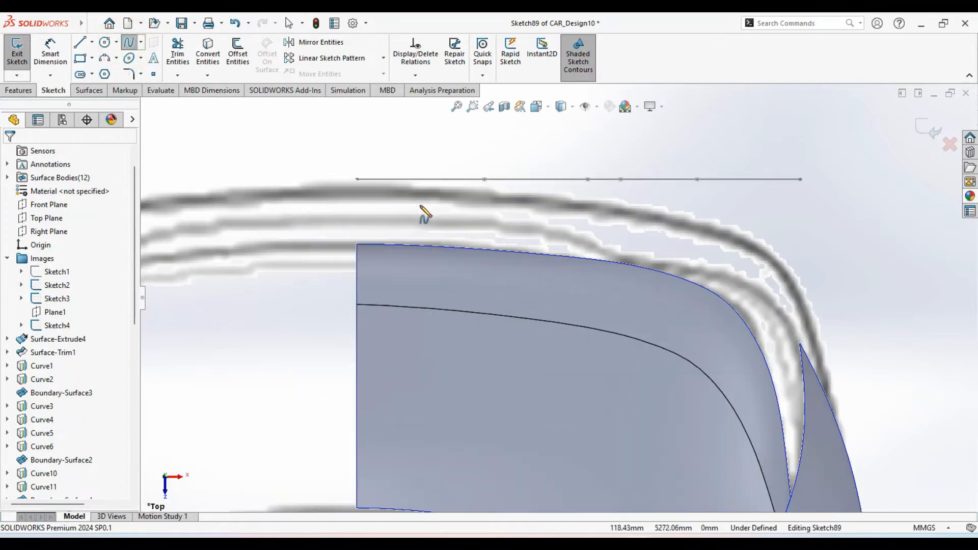
pyautogui.click(357, 213)
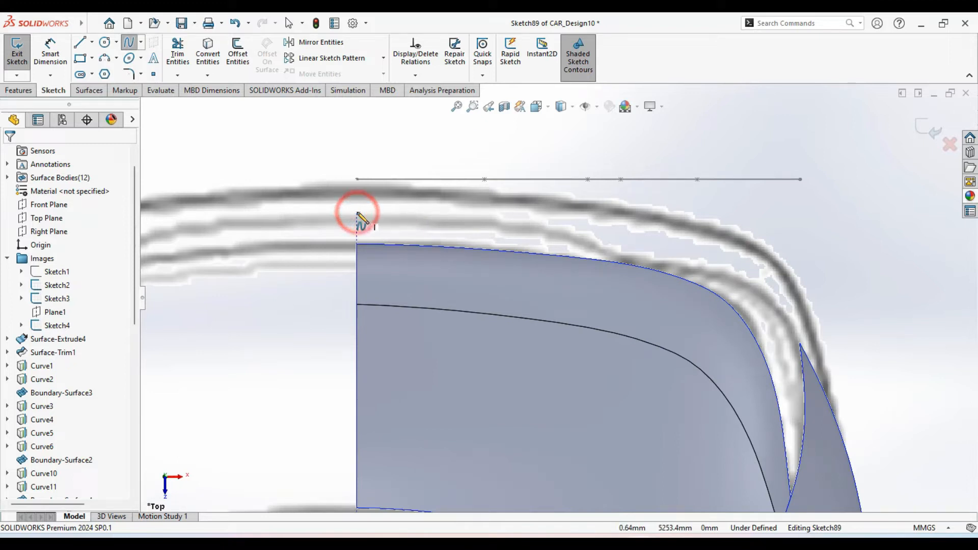
pyautogui.click(499, 219)
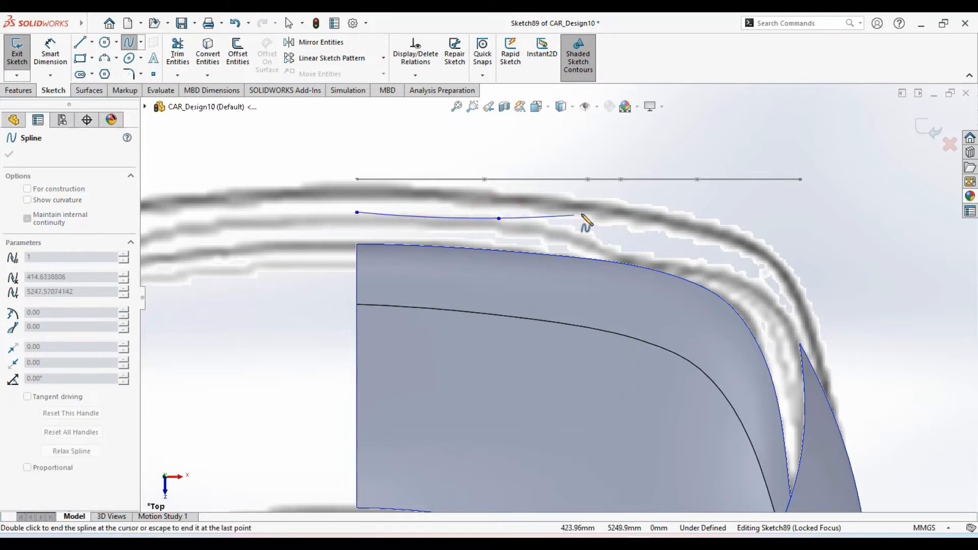
pyautogui.click(633, 235)
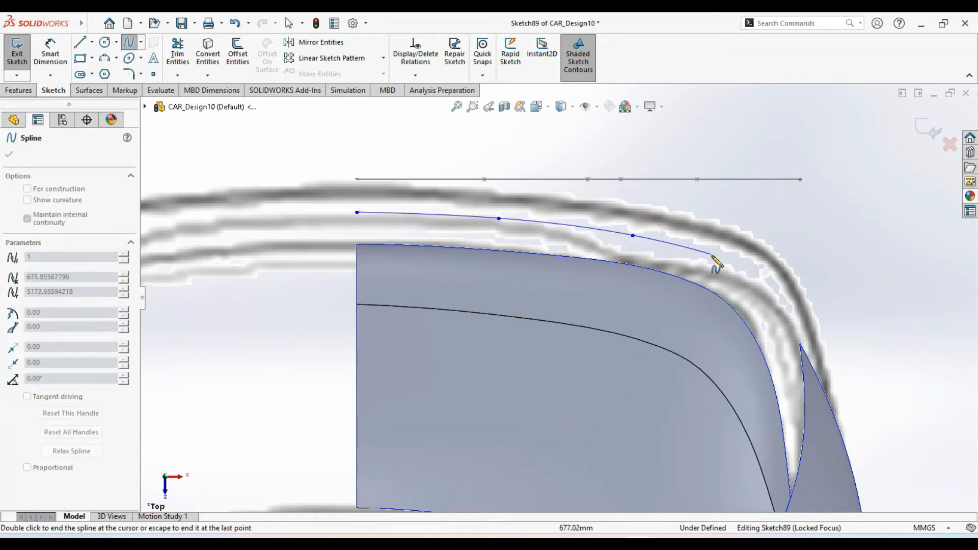
pyautogui.click(726, 263)
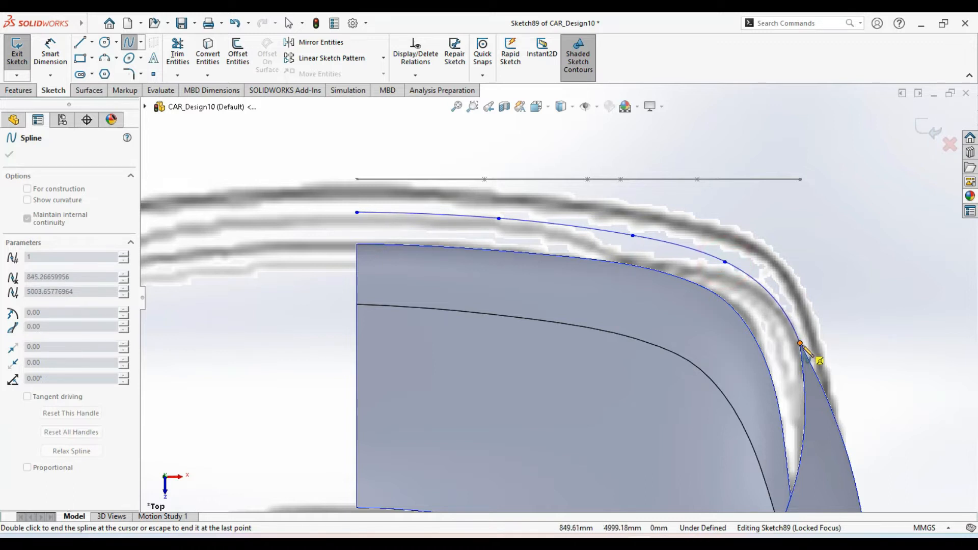
pyautogui.scroll(-2, 802, 345)
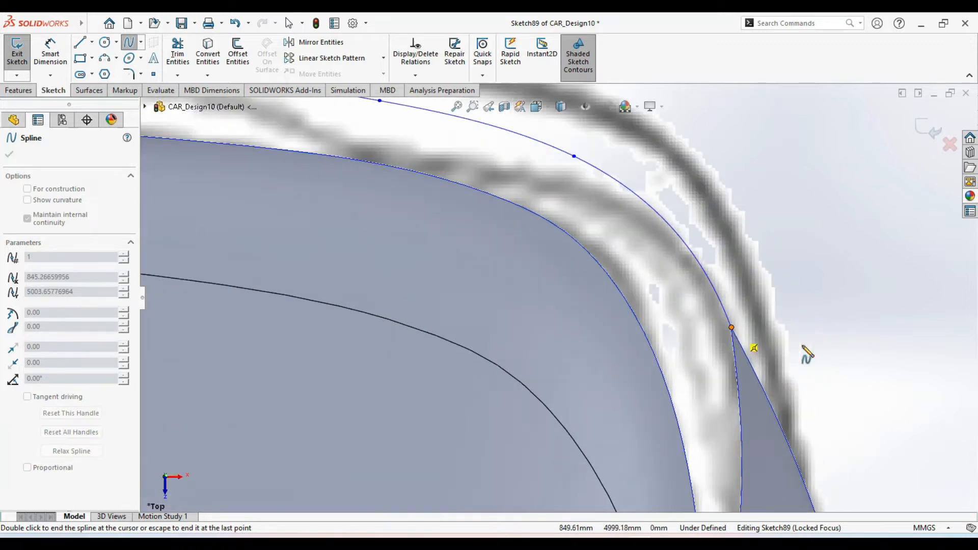
pyautogui.click(732, 328)
pyautogui.click(734, 328)
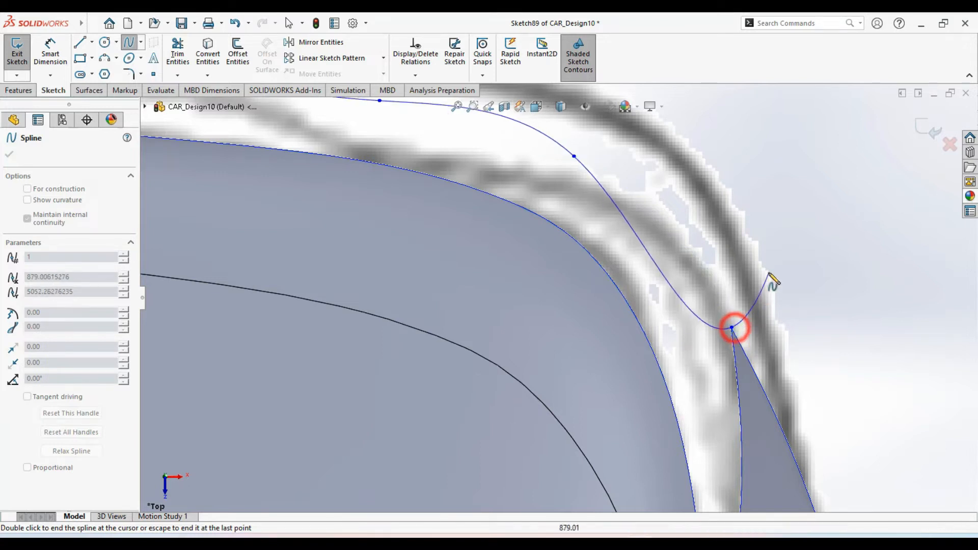
pyautogui.rightClick(770, 308)
pyautogui.click(780, 315)
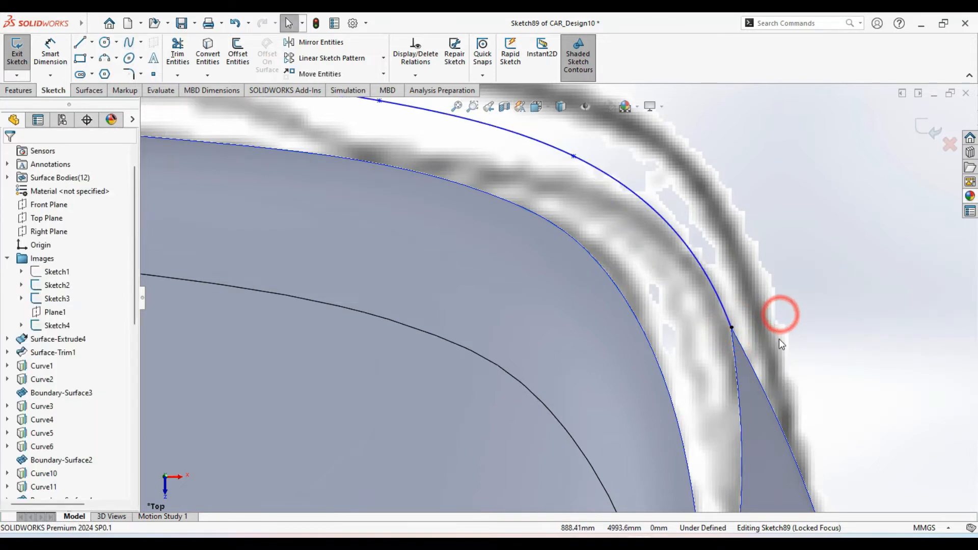
pyautogui.moveTo(758, 344); pyautogui.dragTo(732, 281, button='middle')
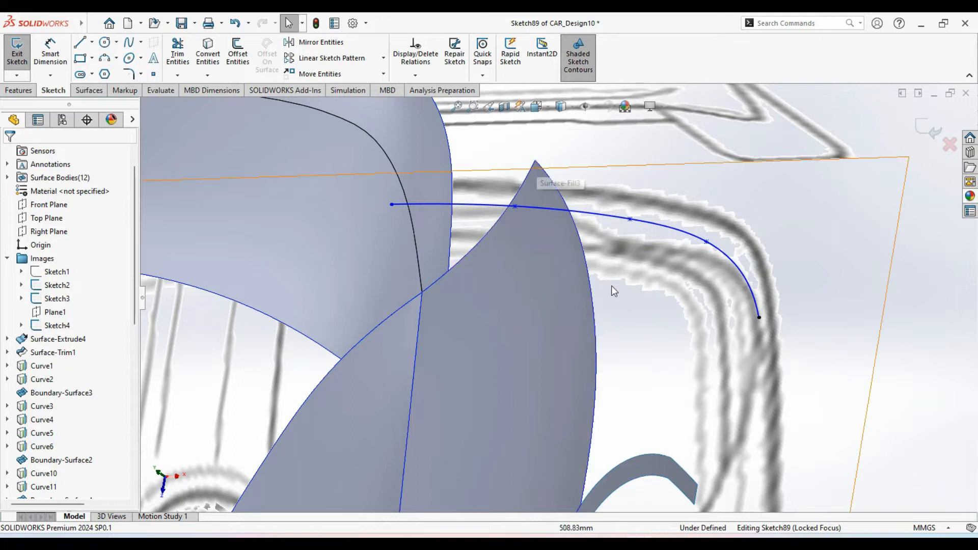
pyautogui.hotkey('ctrl', '8')
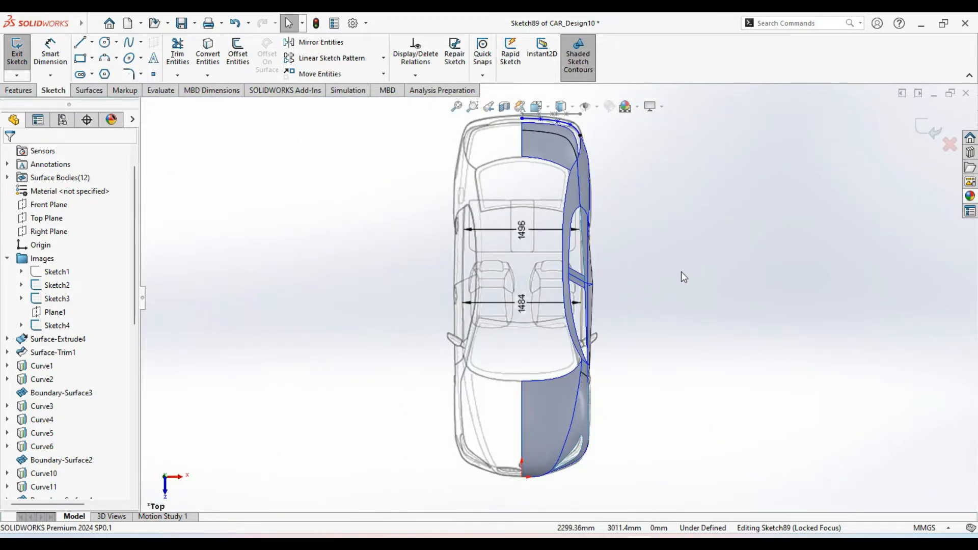
pyautogui.keyDown('ctrl'); pyautogui.moveTo(666, 263); pyautogui.dragTo(657, 332, button='middle'); pyautogui.keyUp('ctrl')
pyautogui.scroll(-2, 565, 241)
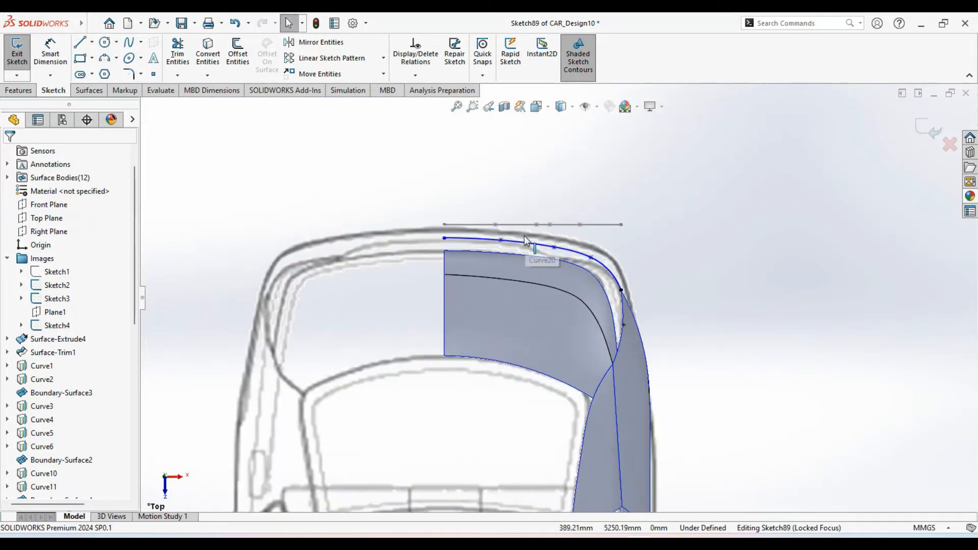
pyautogui.scroll(-3, 524, 236)
pyautogui.scroll(-2, 415, 215)
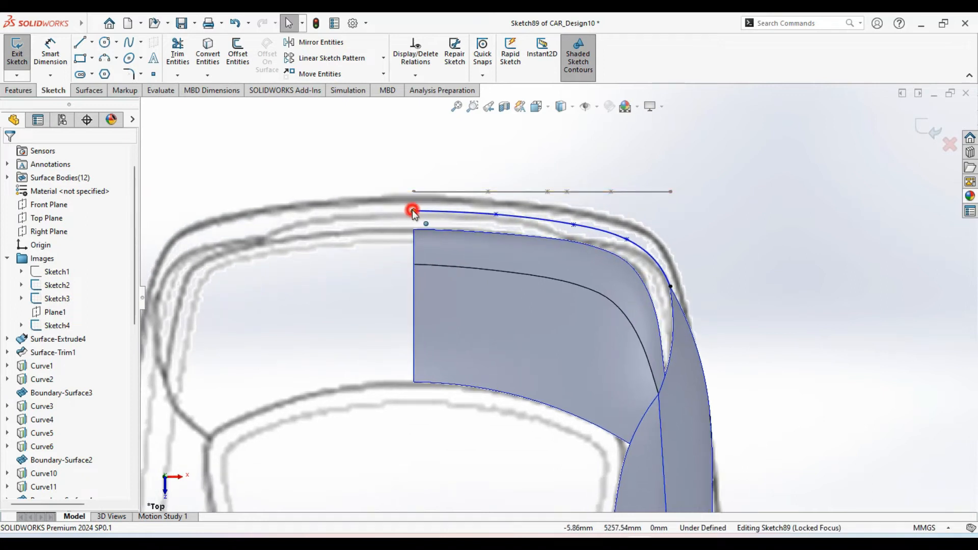
pyautogui.click(414, 211)
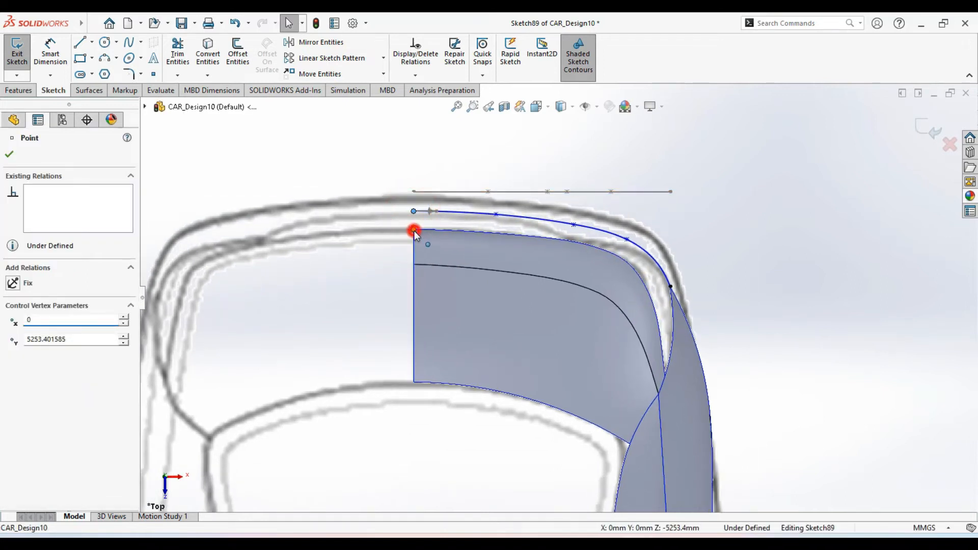
pyautogui.click(414, 231)
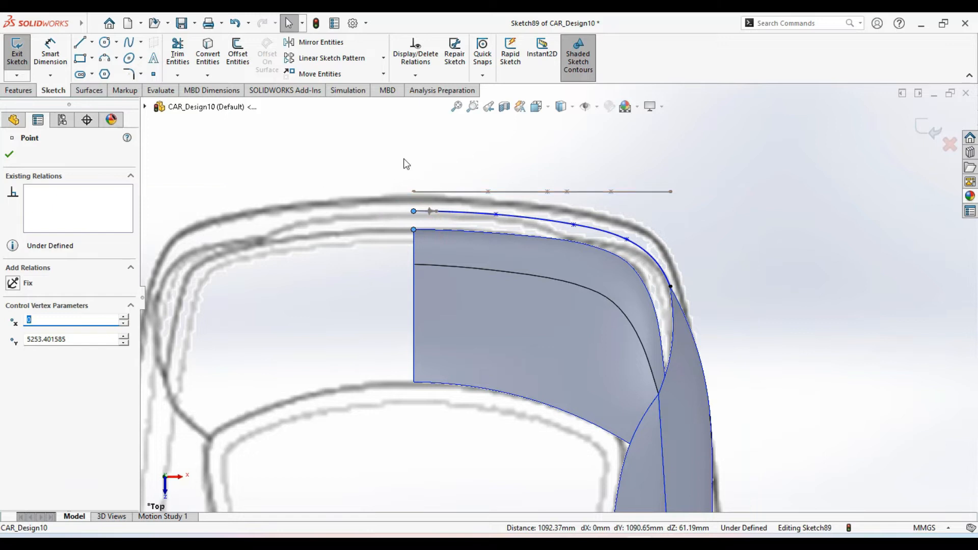
pyautogui.click(405, 177)
# - Add a Vertical relation between the spline's centreline endpoint and the front centre vertex of the hood surface
pyautogui.click(414, 213)
pyautogui.scroll(5, 414, 212)
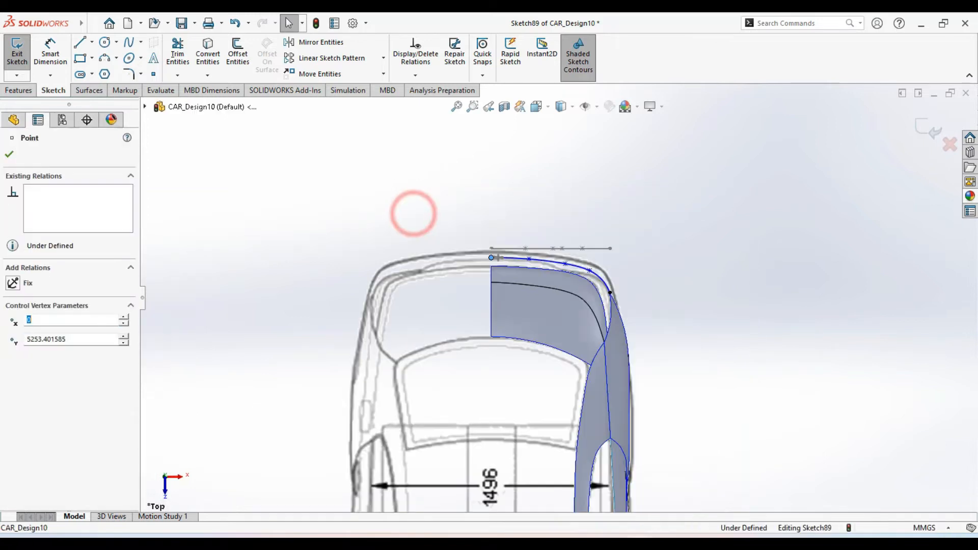
pyautogui.scroll(-3, 515, 305)
pyautogui.keyDown('ctrl'); pyautogui.moveTo(515, 305); pyautogui.dragTo(490, 182, button='middle'); pyautogui.keyUp('ctrl')
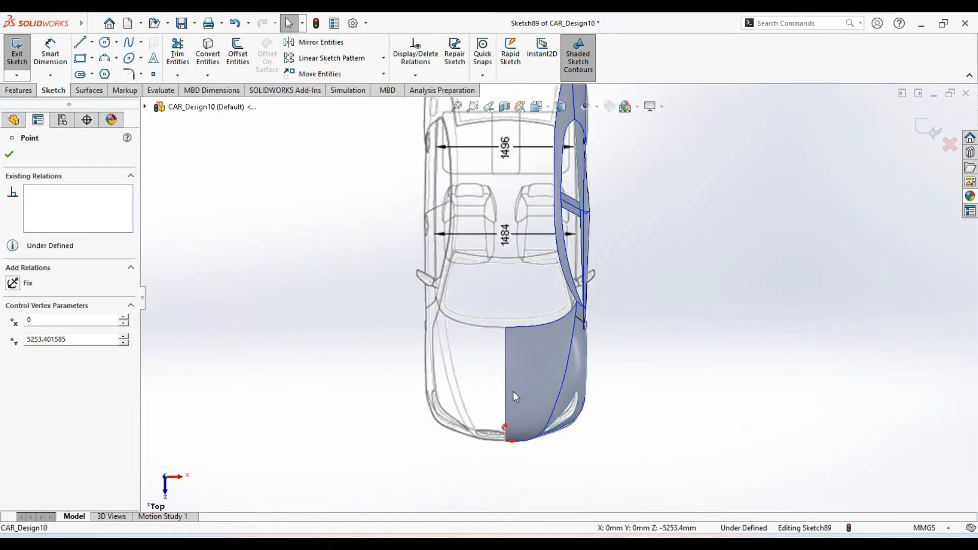
pyautogui.keyDown('ctrl'); pyautogui.click(506, 441); pyautogui.keyUp('ctrl')
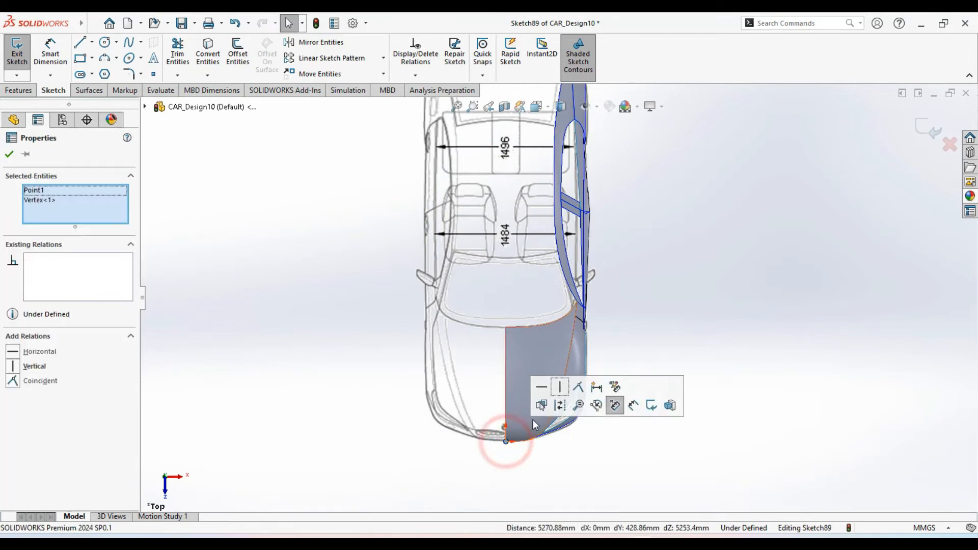
pyautogui.click(559, 389)
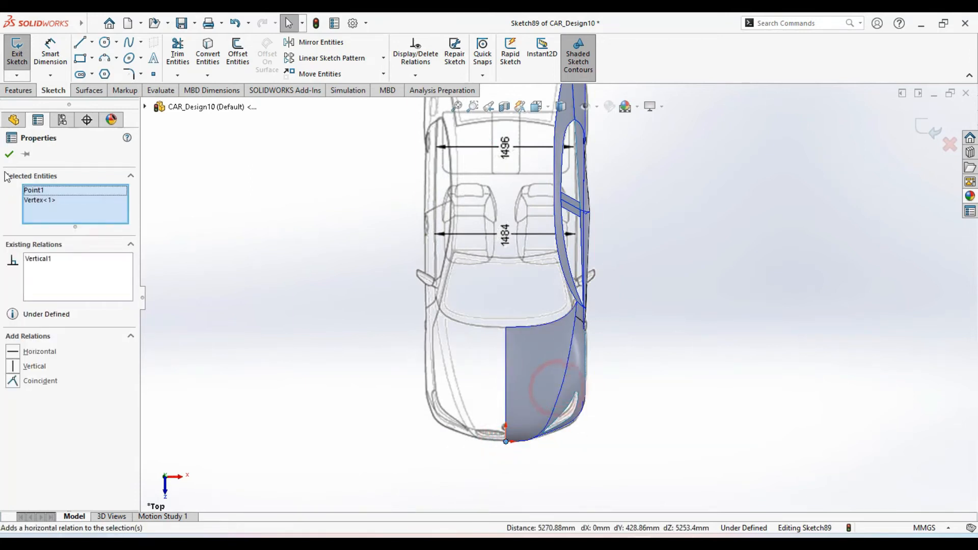
pyautogui.click(8, 153)
pyautogui.click(310, 314)
# - Make the tangent handle at the spline's centreline endpoint horizontal
pyautogui.keyDown('ctrl'); pyautogui.moveTo(310, 281); pyautogui.dragTo(287, 434, button='middle'); pyautogui.keyUp('ctrl')
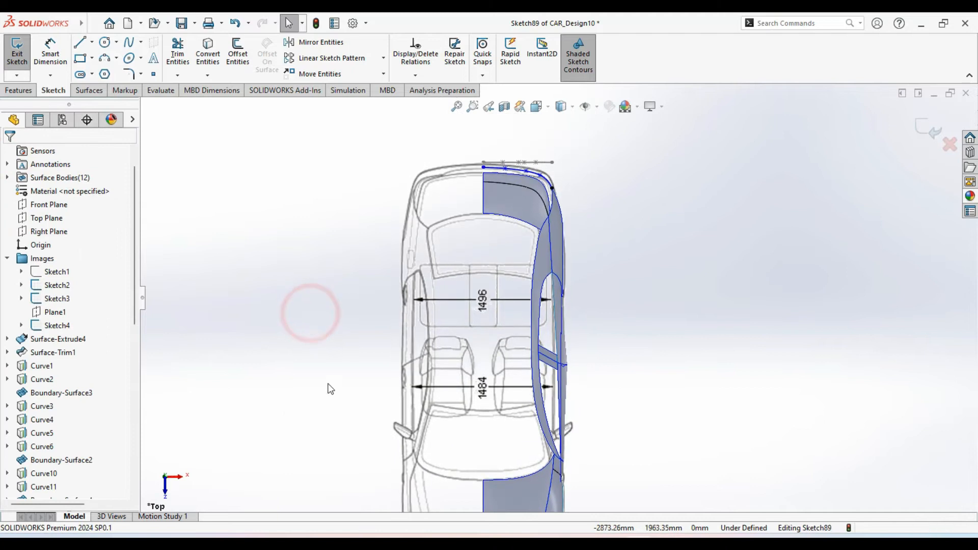
pyautogui.scroll(-8, 568, 213)
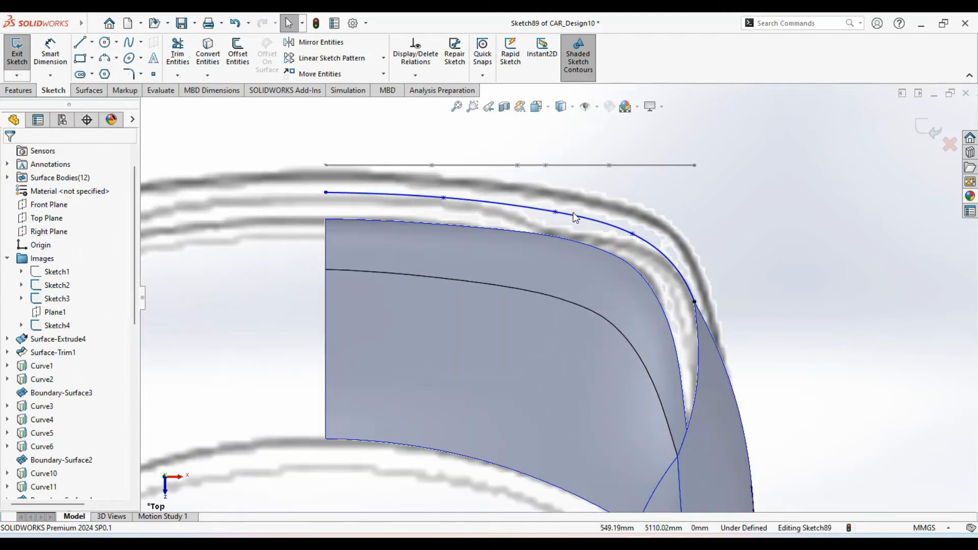
pyautogui.scroll(-3, 569, 221)
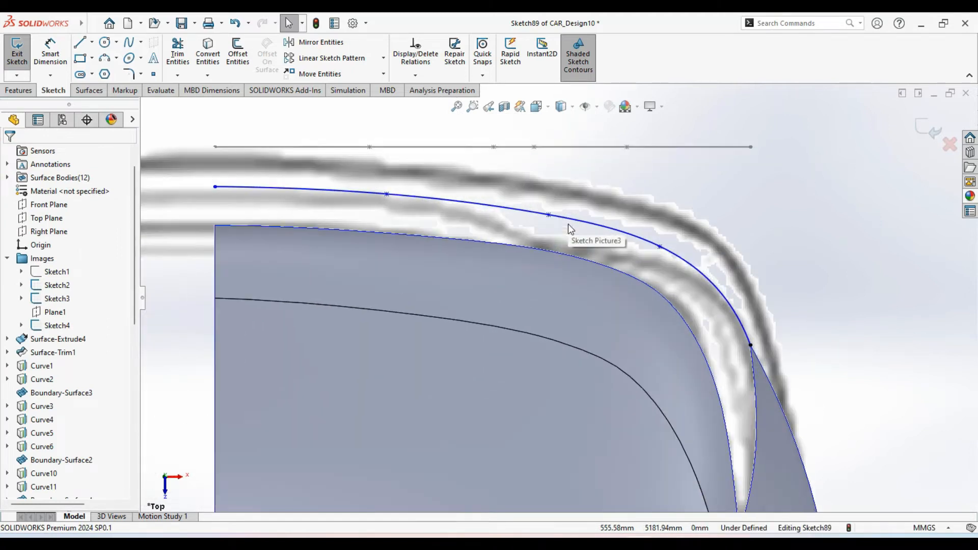
pyautogui.click(234, 186)
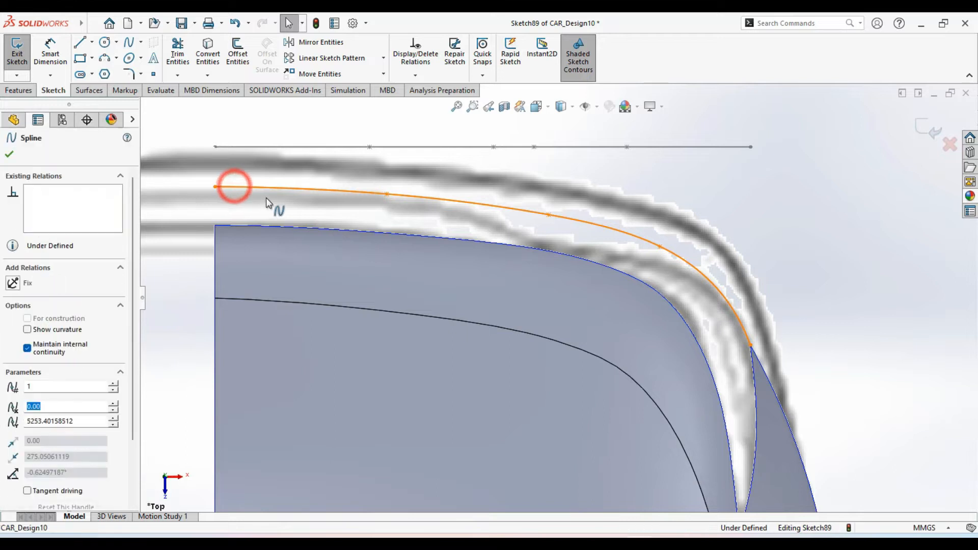
pyautogui.moveTo(248, 187); pyautogui.dragTo(251, 185)
pyautogui.click(13, 283)
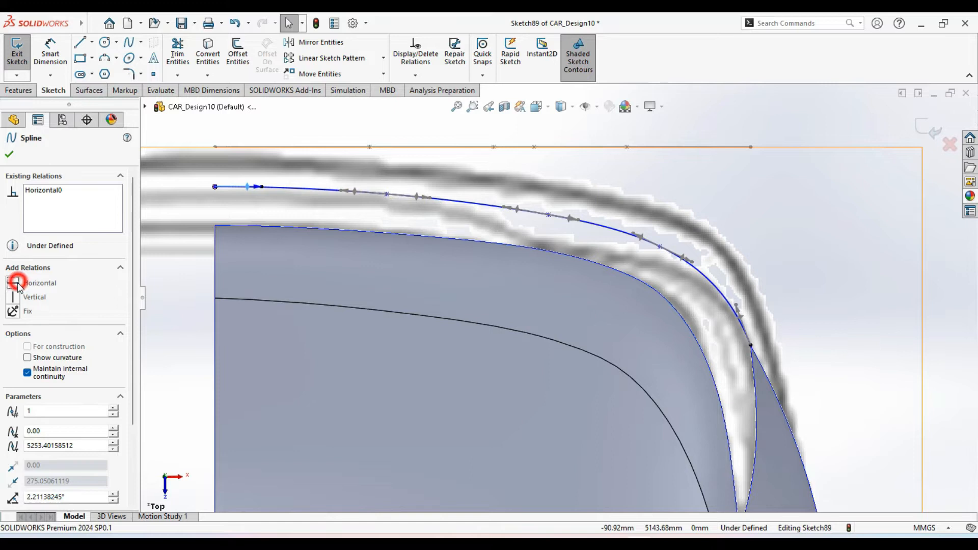
pyautogui.click(9, 154)
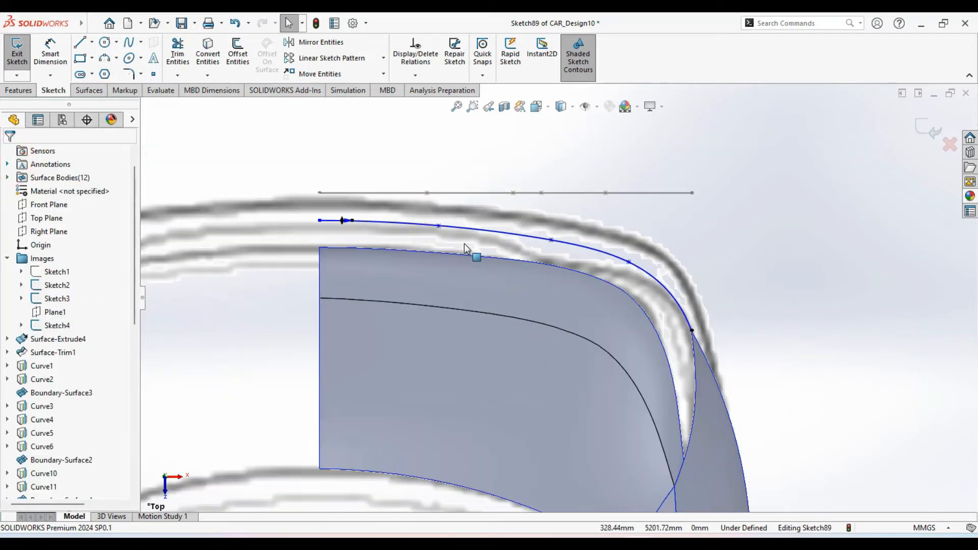
# - Show the car in isometric view and exit the trunk lid edge sketch on the Top Plane
pyautogui.hotkey('ctrl', '7')
pyautogui.click(836, 369)
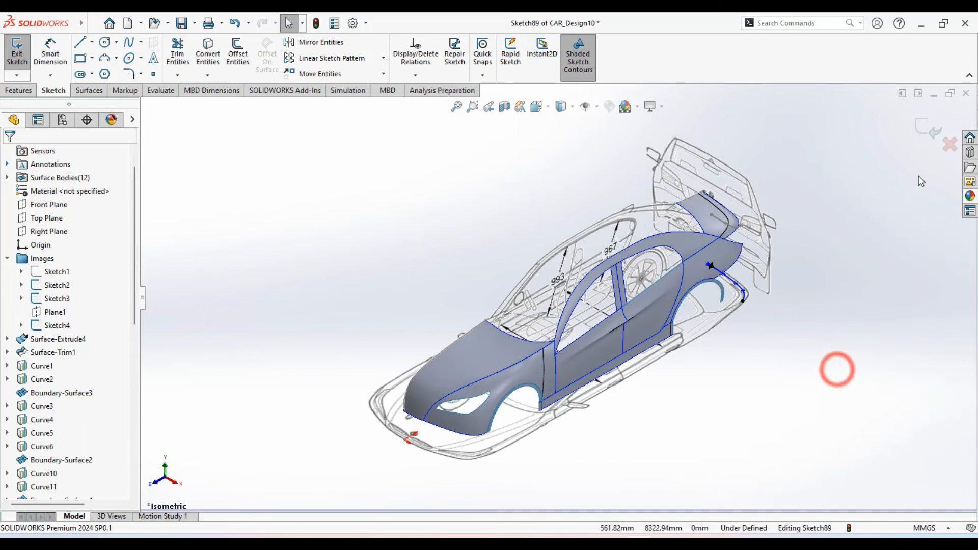
pyautogui.click(925, 133)
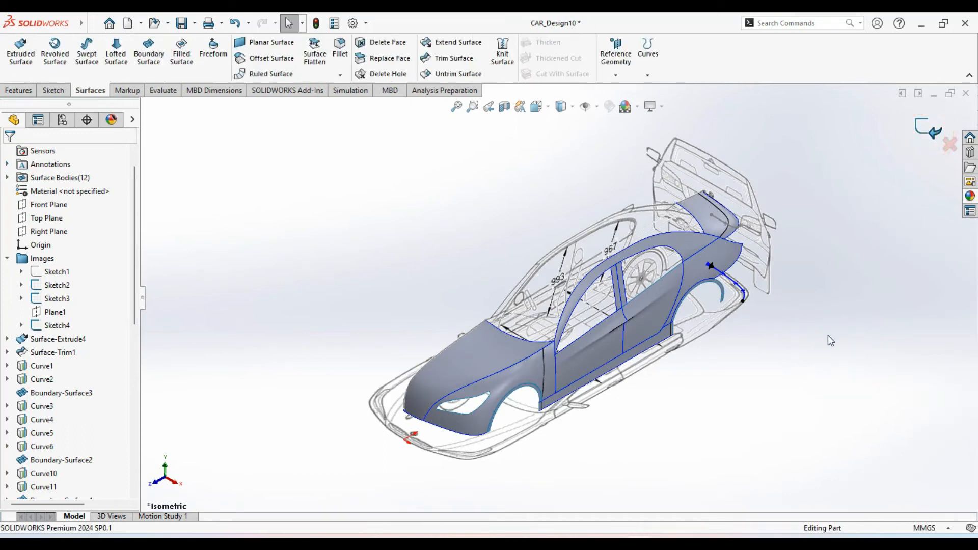
# - Project the trunk lid's Top Plane edge sketch and Plane1 edge sketch onto one another as a sketch-on-sketch projected curve
pyautogui.moveTo(827, 335); pyautogui.dragTo(681, 364, button='middle')
pyautogui.scroll(-10, 680, 364)
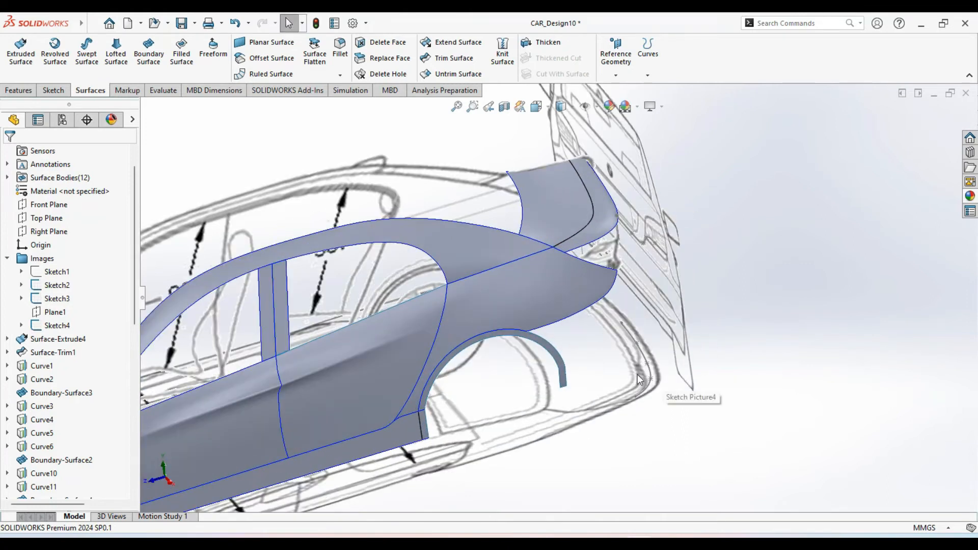
pyautogui.scroll(5, 645, 358)
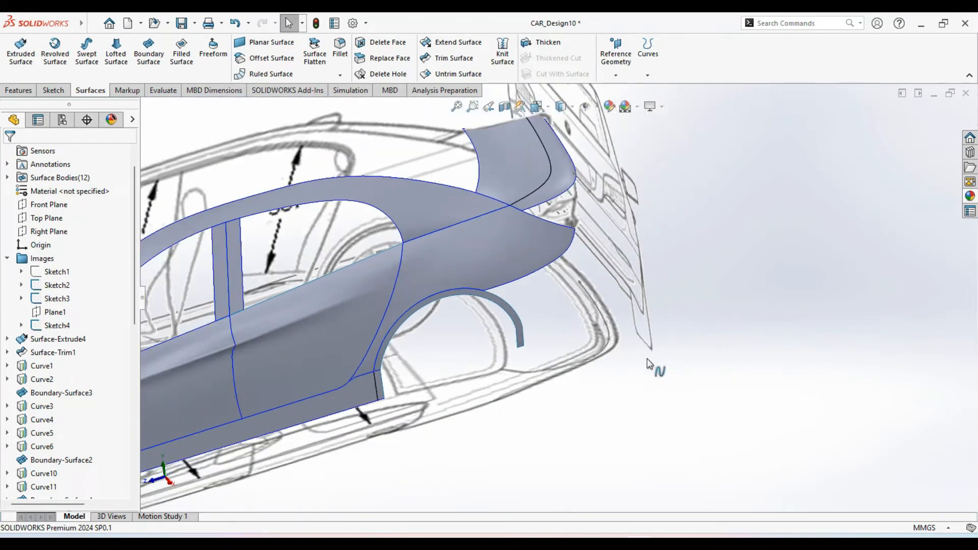
pyautogui.click(649, 70)
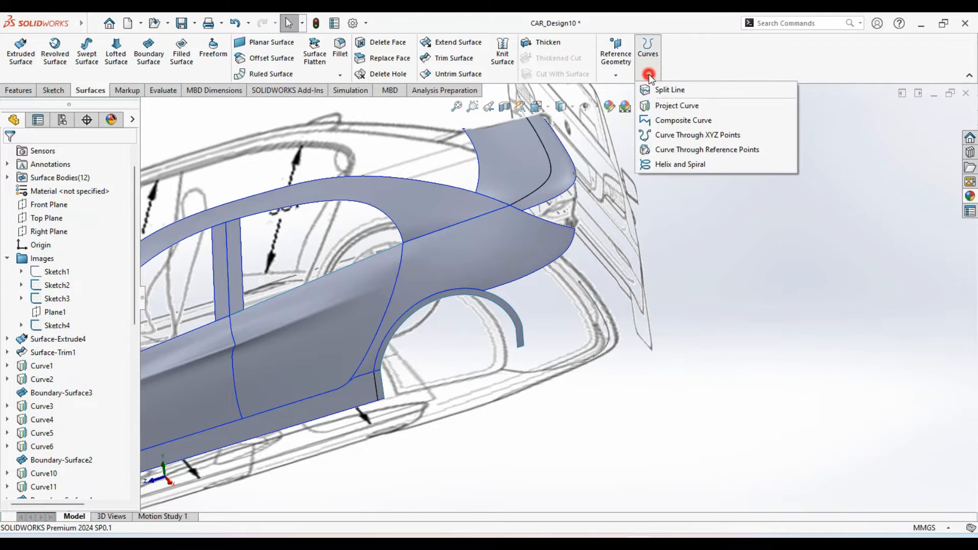
pyautogui.click(667, 107)
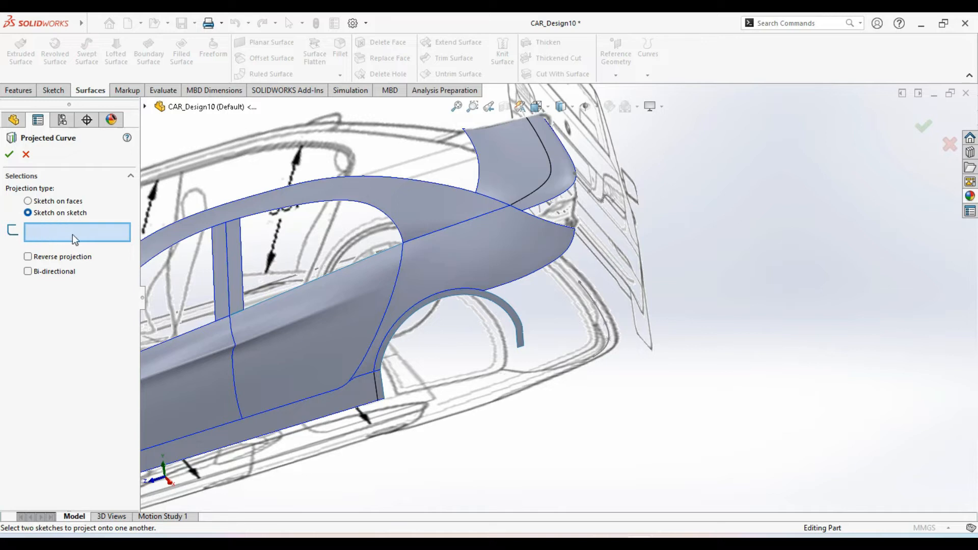
pyautogui.click(596, 312)
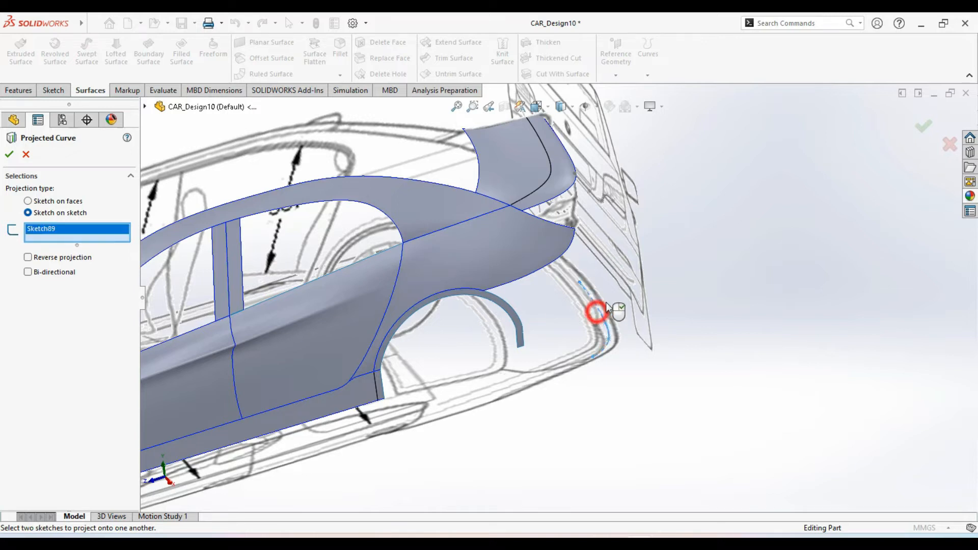
pyautogui.moveTo(621, 216); pyautogui.dragTo(584, 245, button='middle')
pyautogui.click(614, 213)
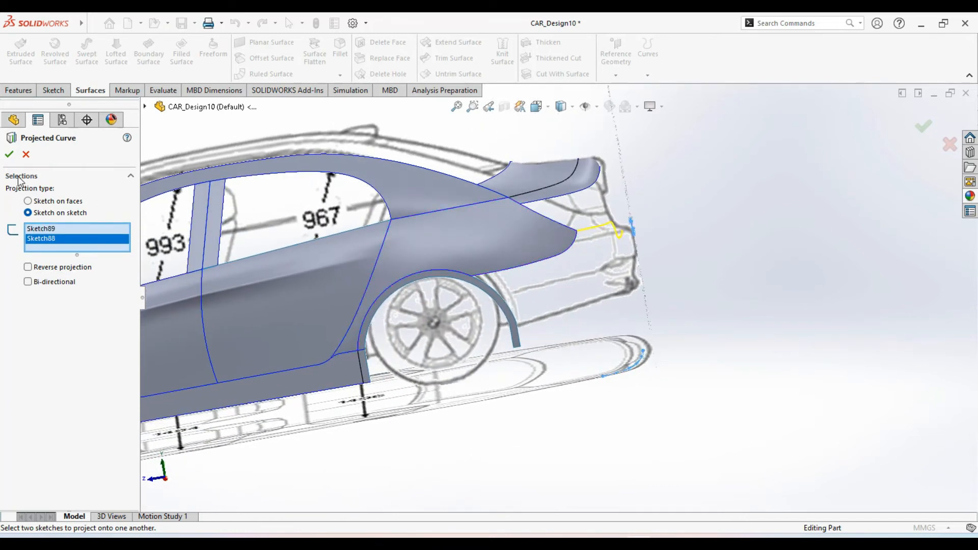
pyautogui.click(9, 155)
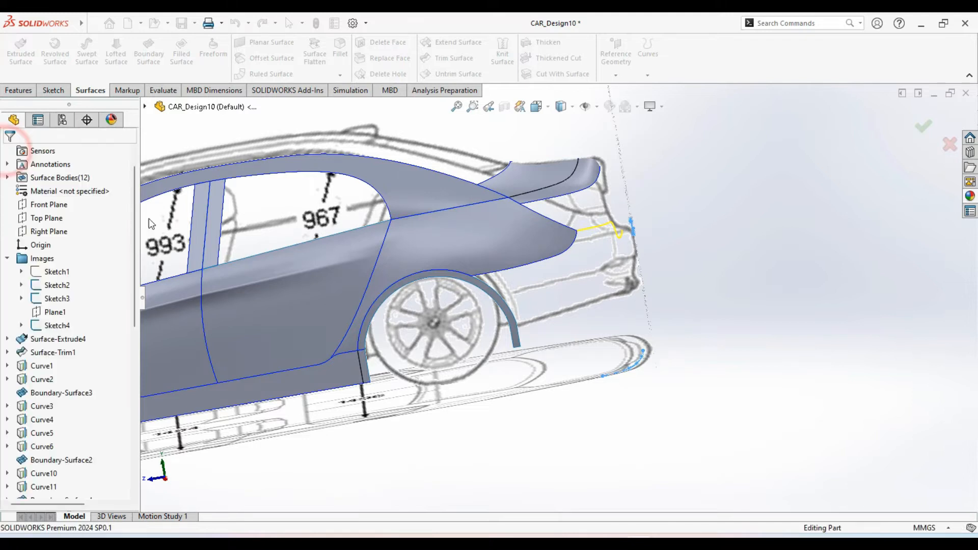
pyautogui.click(737, 340)
# - Examine the joint between the projected curve and the side surface's rear corner up close, and return to the isometric view
pyautogui.moveTo(721, 365); pyautogui.dragTo(736, 390, button='middle')
pyautogui.moveTo(721, 353); pyautogui.dragTo(710, 434, button='middle')
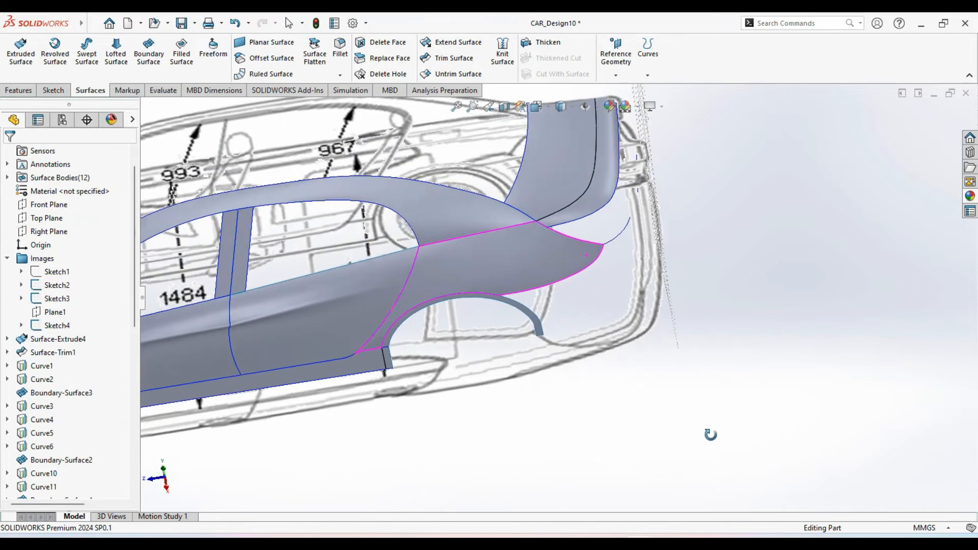
pyautogui.scroll(-3, 609, 245)
pyautogui.scroll(-6, 625, 240)
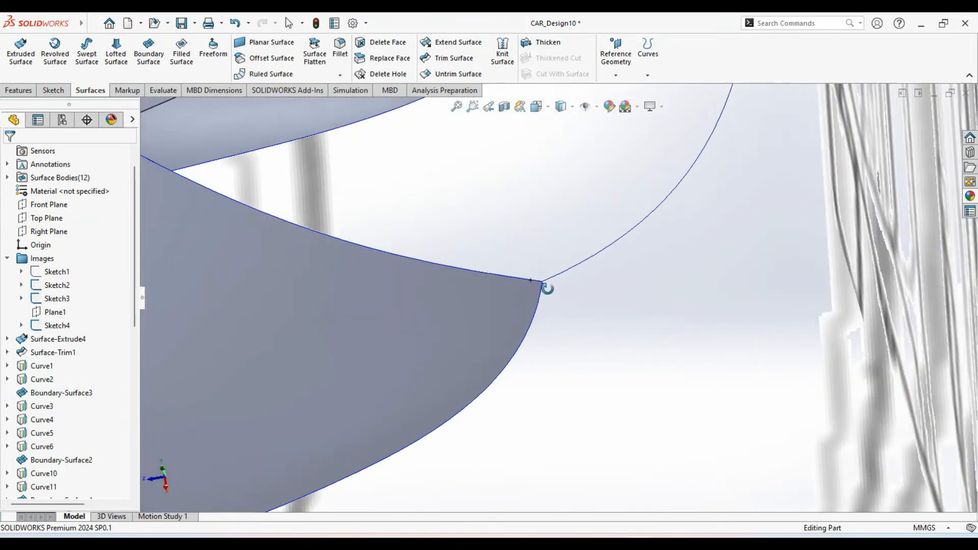
pyautogui.scroll(-1, 524, 284)
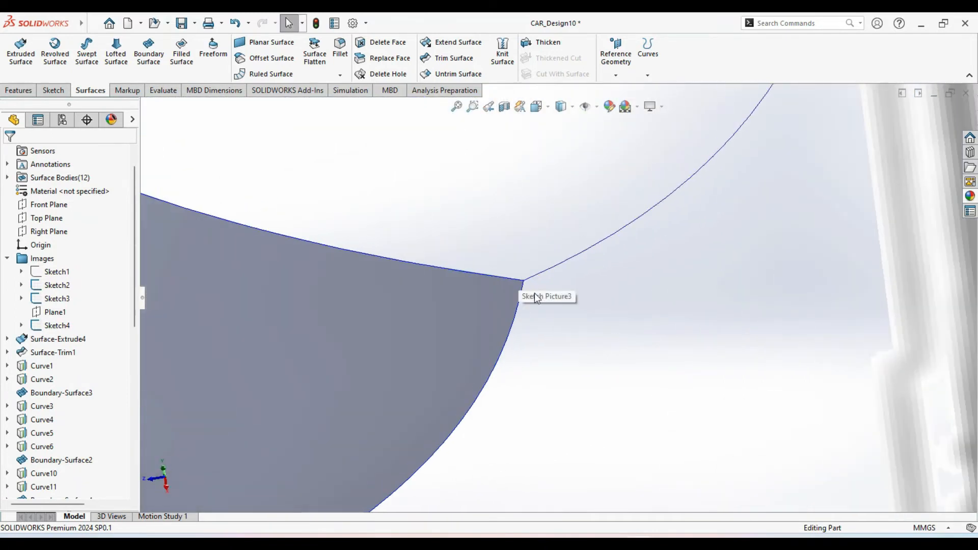
pyautogui.hotkey('ctrl', '7')
pyautogui.click(809, 370)
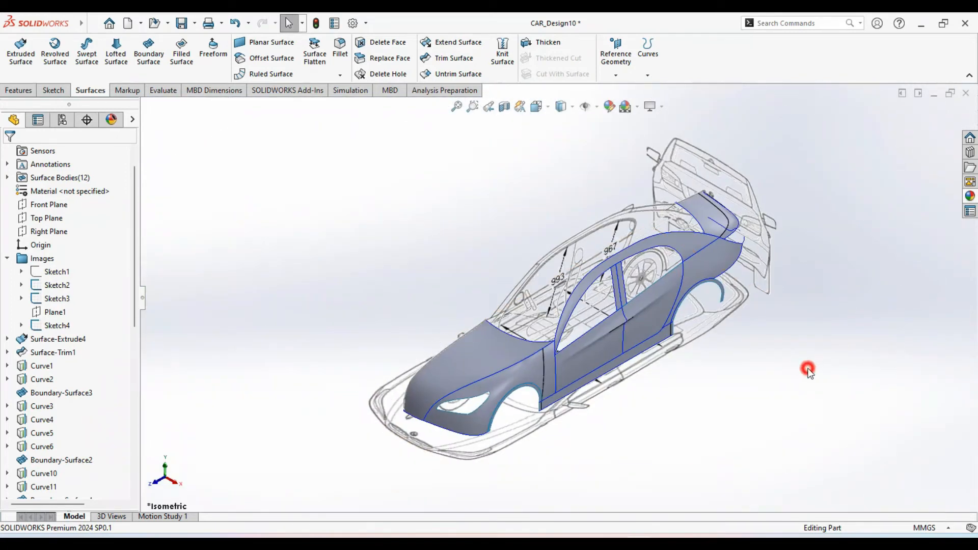
pyautogui.keyDown('ctrl'); pyautogui.moveTo(783, 380); pyautogui.dragTo(750, 380, button='middle'); pyautogui.keyUp('ctrl')
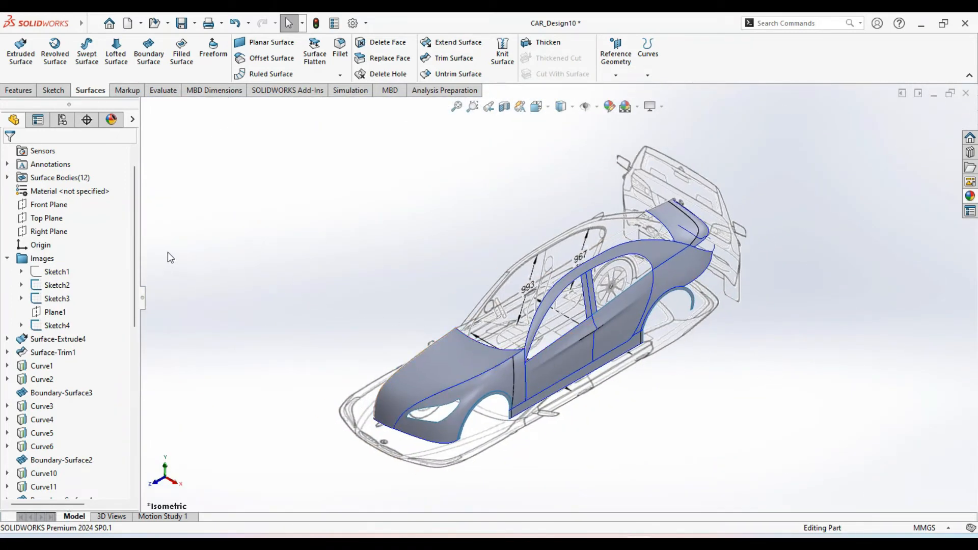
# - Start a new sketch on the Right Plane for the profile of the car's rear end
pyautogui.click(59, 232)
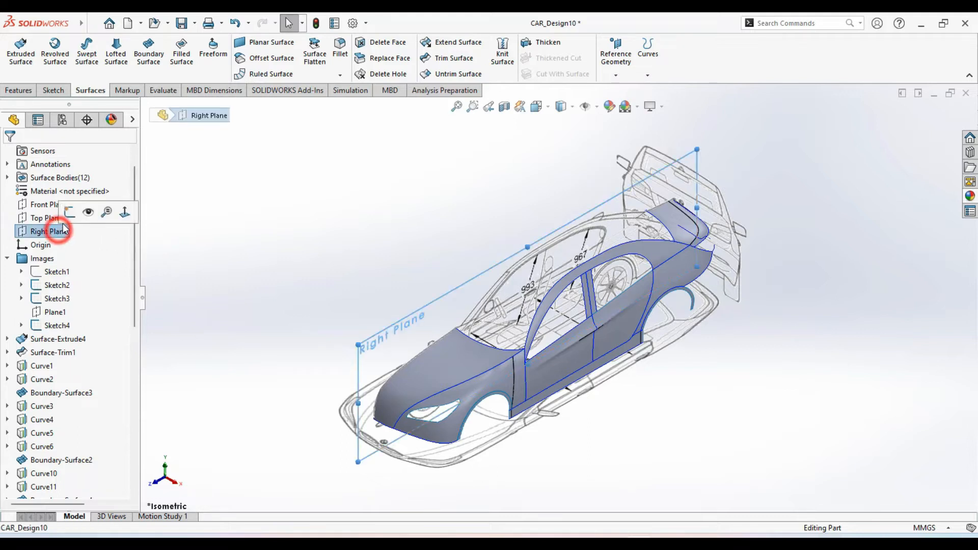
pyautogui.click(66, 214)
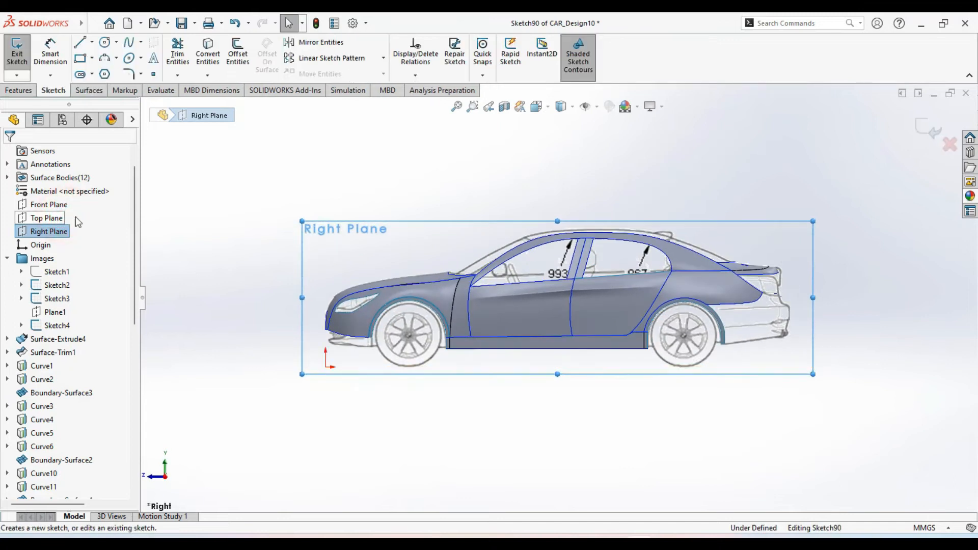
pyautogui.scroll(-6, 797, 292)
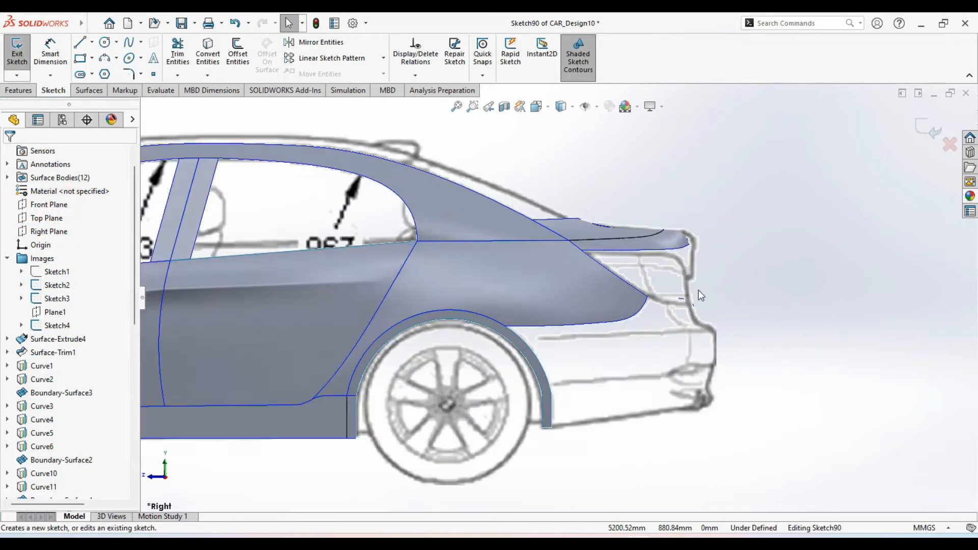
pyautogui.scroll(-4, 653, 271)
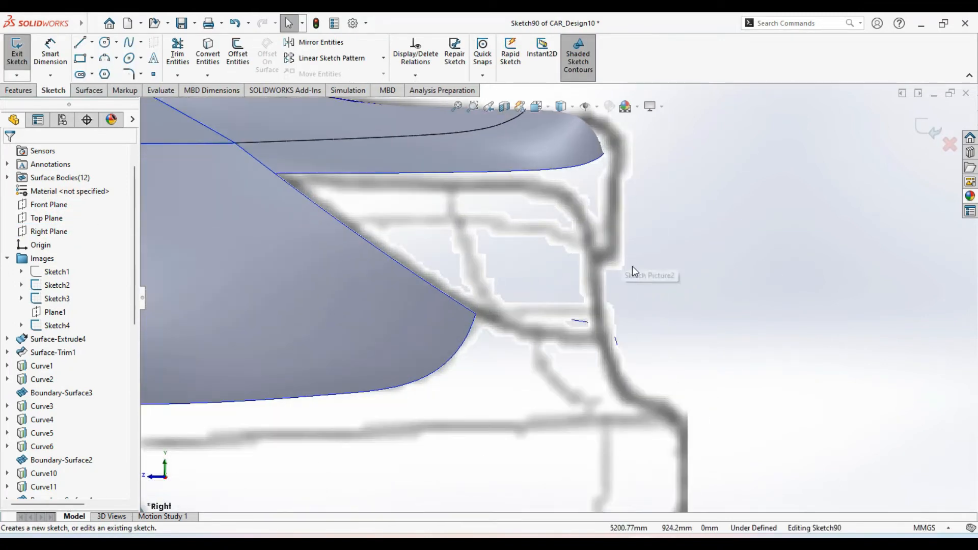
pyautogui.keyDown('ctrl'); pyautogui.moveTo(706, 294); pyautogui.dragTo(692, 283, button='middle'); pyautogui.keyUp('ctrl')
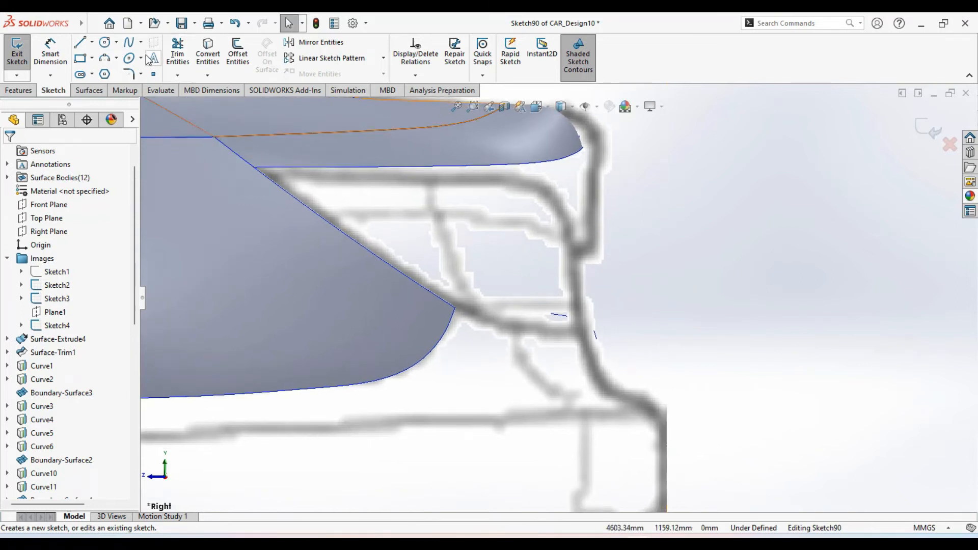
# - Draw a five-point spline down the side image's rear outline from the trunk surface's rear lower corner to about X 5247, Y 726 mm
pyautogui.click(131, 48)
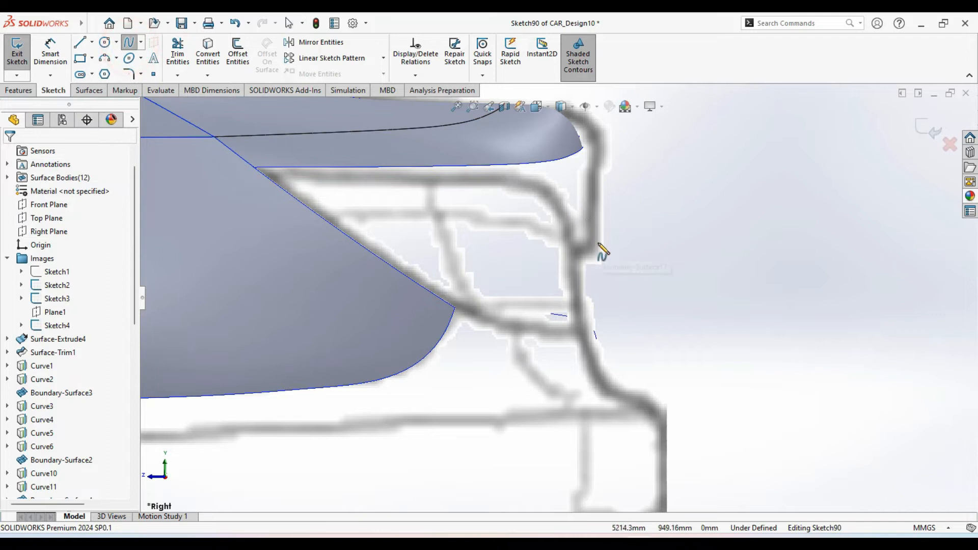
pyautogui.keyDown('ctrl'); pyautogui.moveTo(599, 231); pyautogui.dragTo(577, 221, button='middle'); pyautogui.keyUp('ctrl')
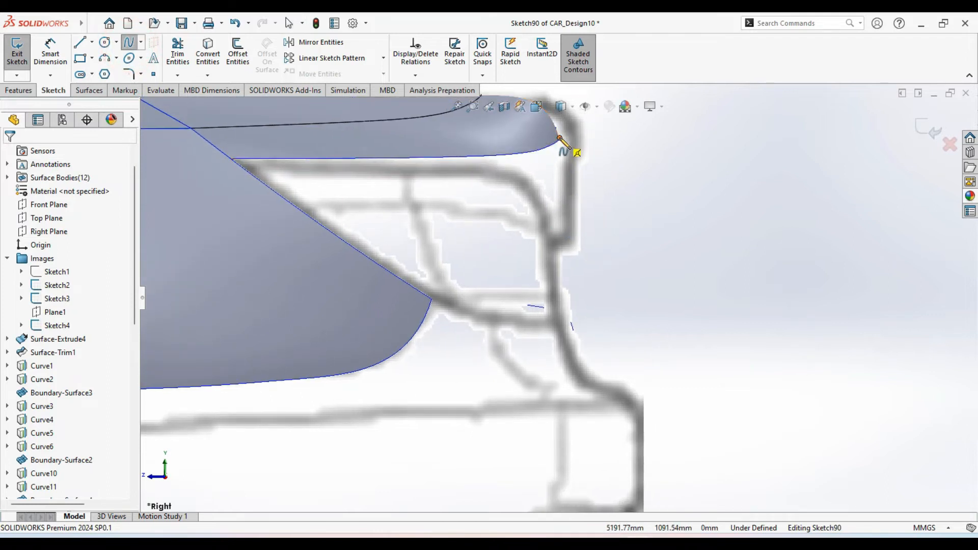
pyautogui.scroll(-2, 560, 140)
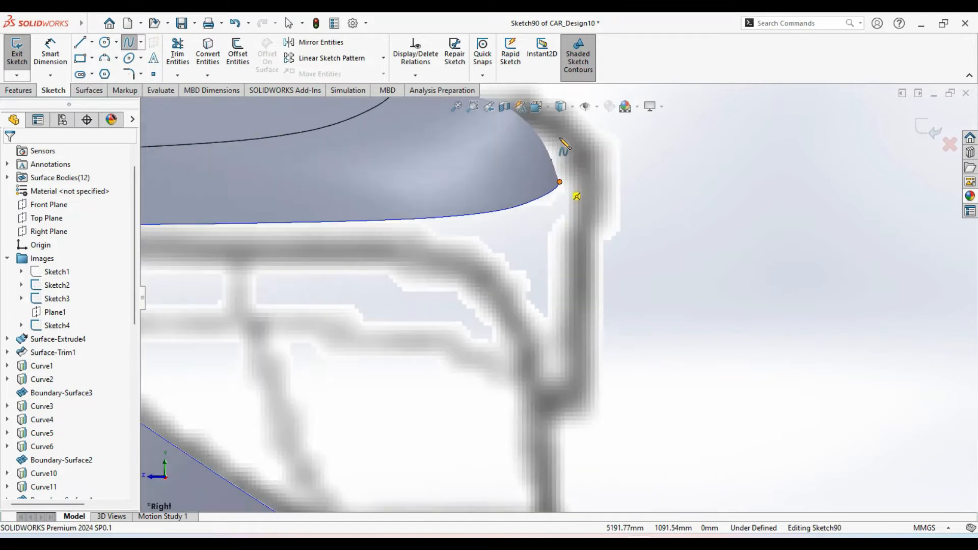
pyautogui.click(559, 183)
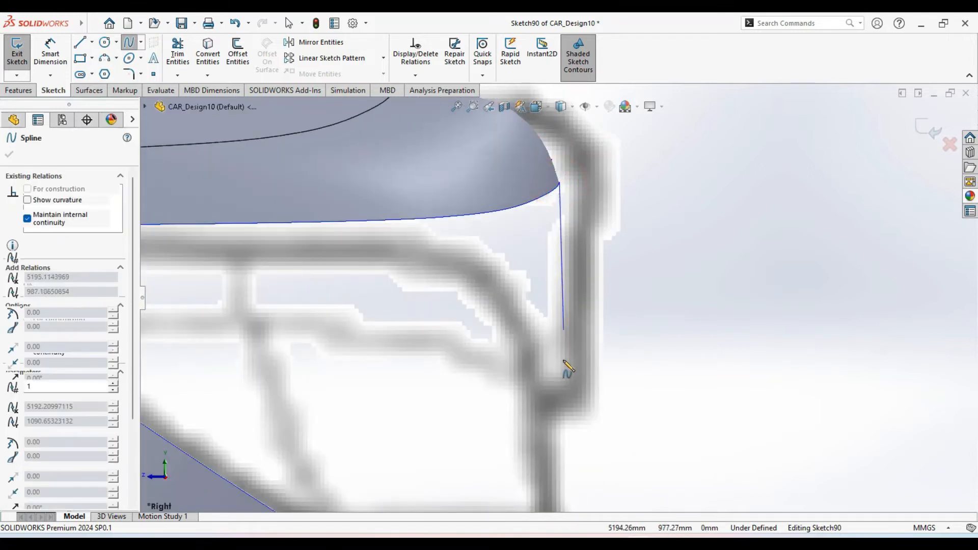
pyautogui.scroll(3, 565, 368)
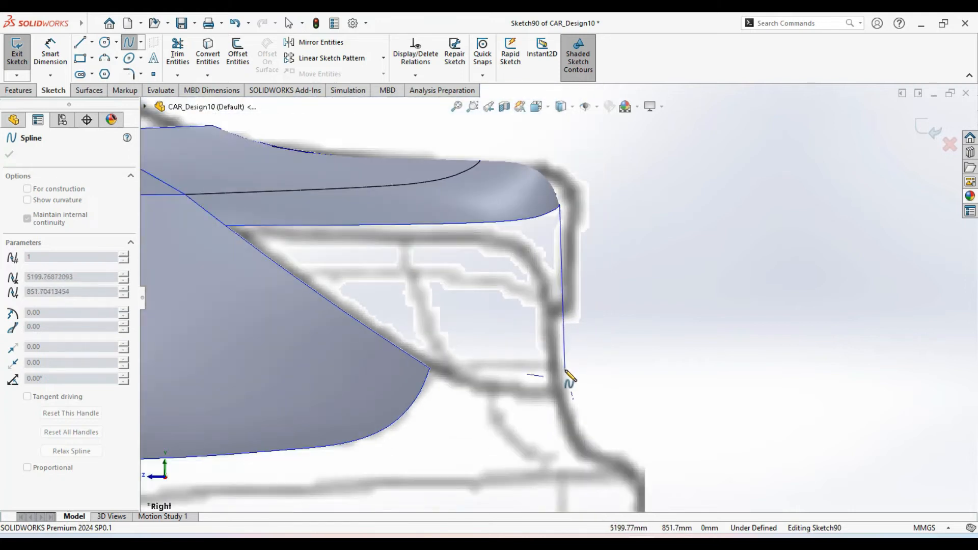
pyautogui.keyDown('ctrl'); pyautogui.moveTo(564, 353); pyautogui.dragTo(560, 298, button='middle'); pyautogui.keyUp('ctrl')
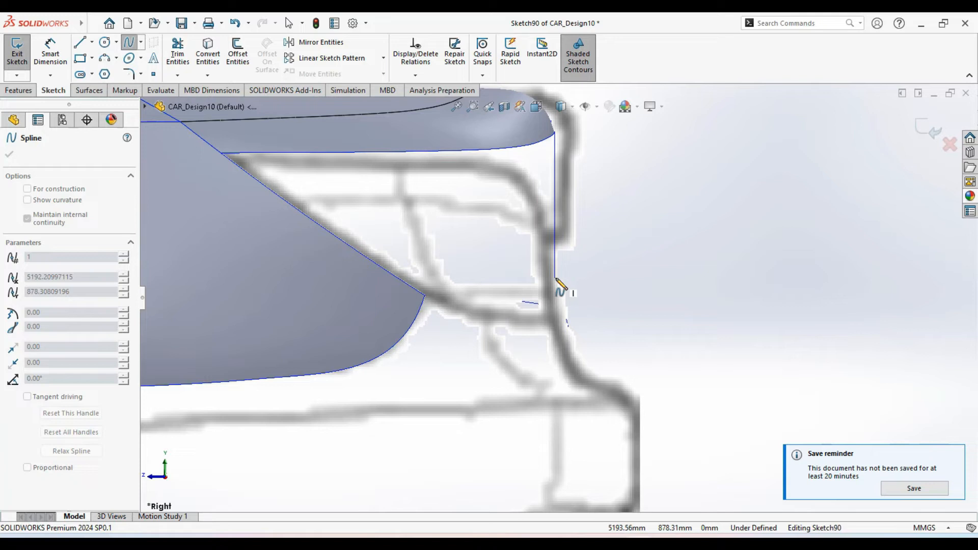
pyautogui.click(557, 278)
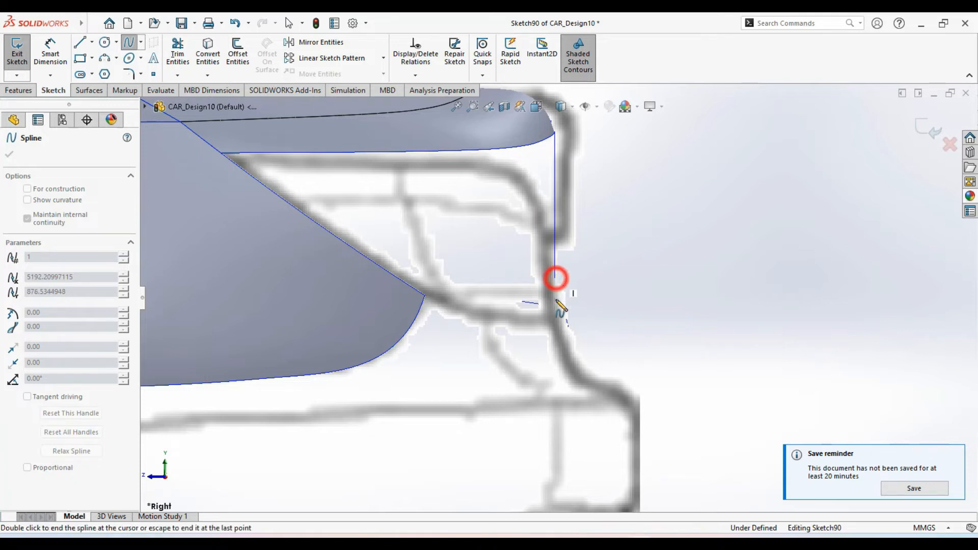
pyautogui.keyDown('ctrl'); pyautogui.moveTo(565, 338); pyautogui.dragTo(559, 287, button='middle'); pyautogui.keyUp('ctrl')
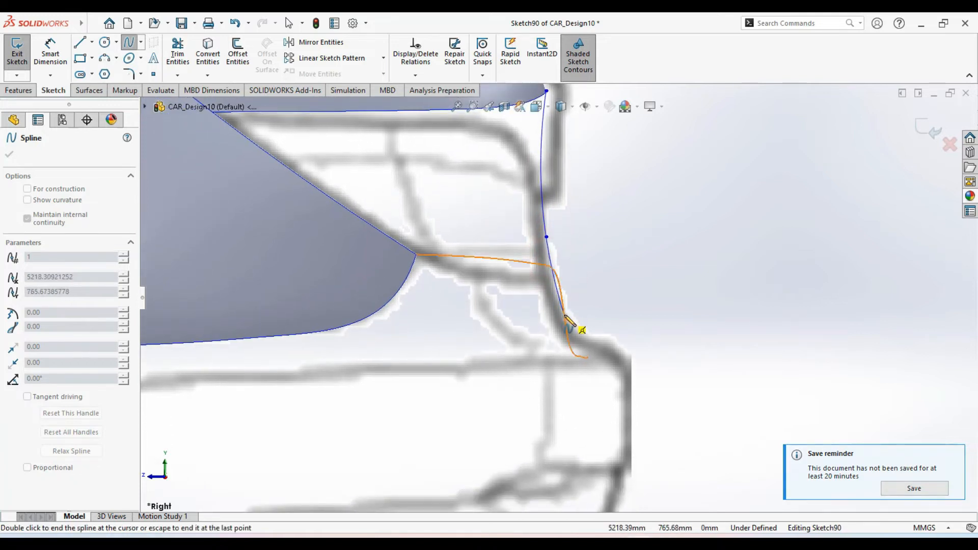
pyautogui.scroll(-5, 569, 321)
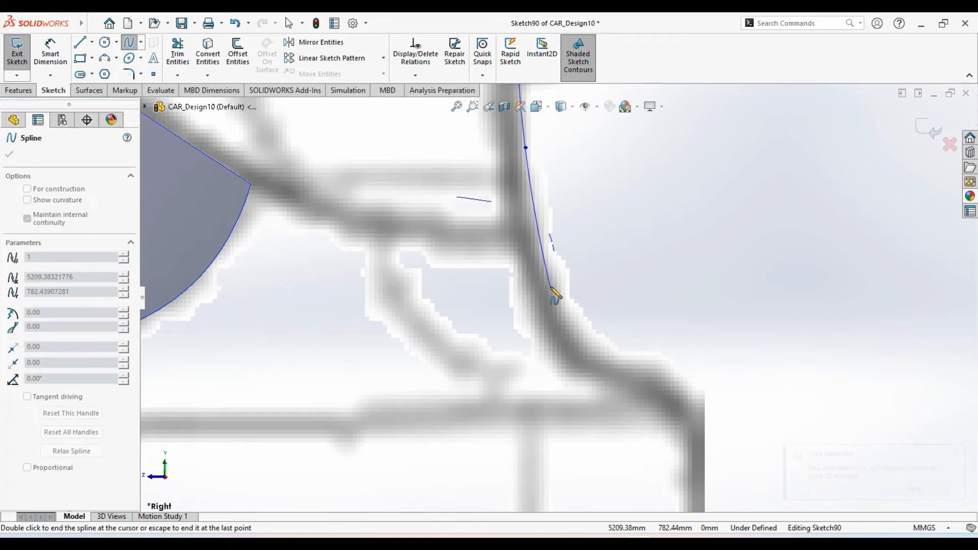
pyautogui.click(538, 256)
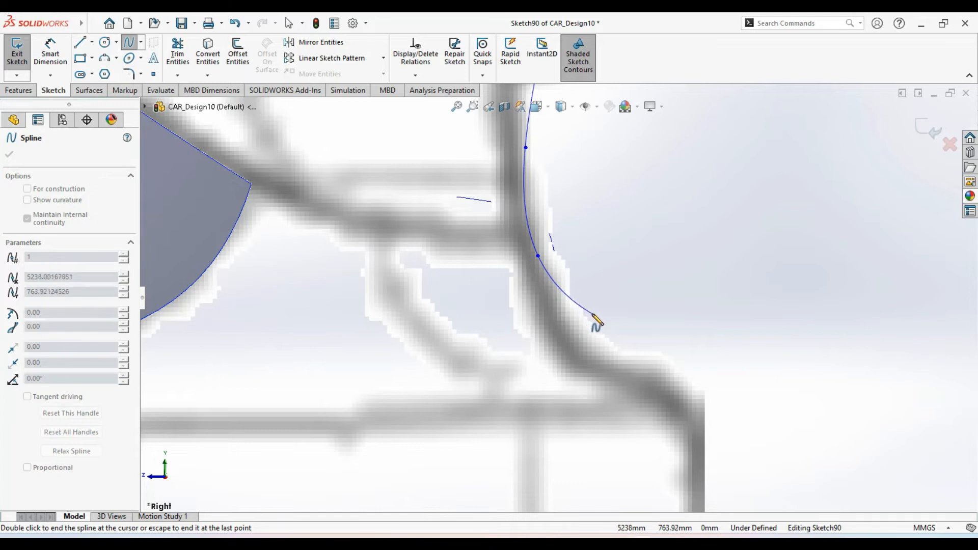
pyautogui.click(593, 317)
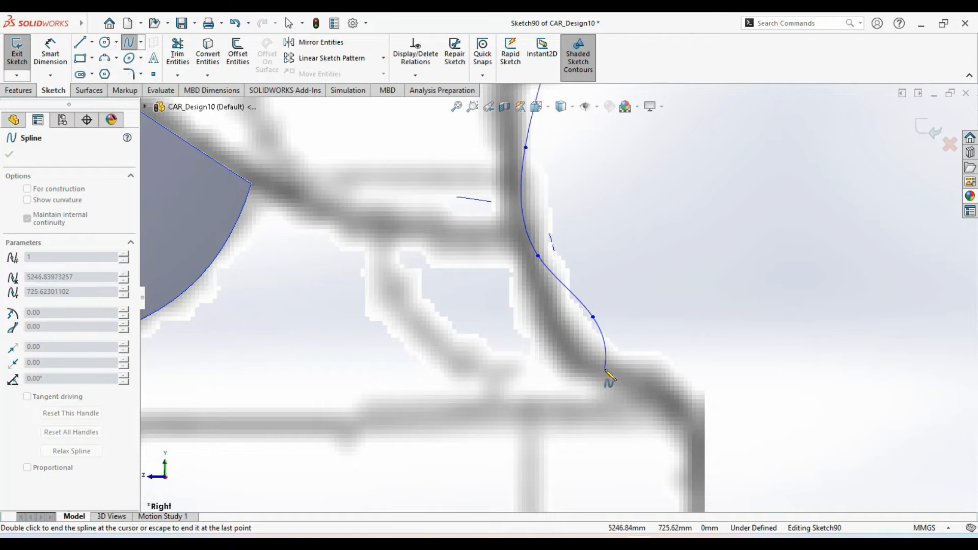
pyautogui.rightClick(637, 361)
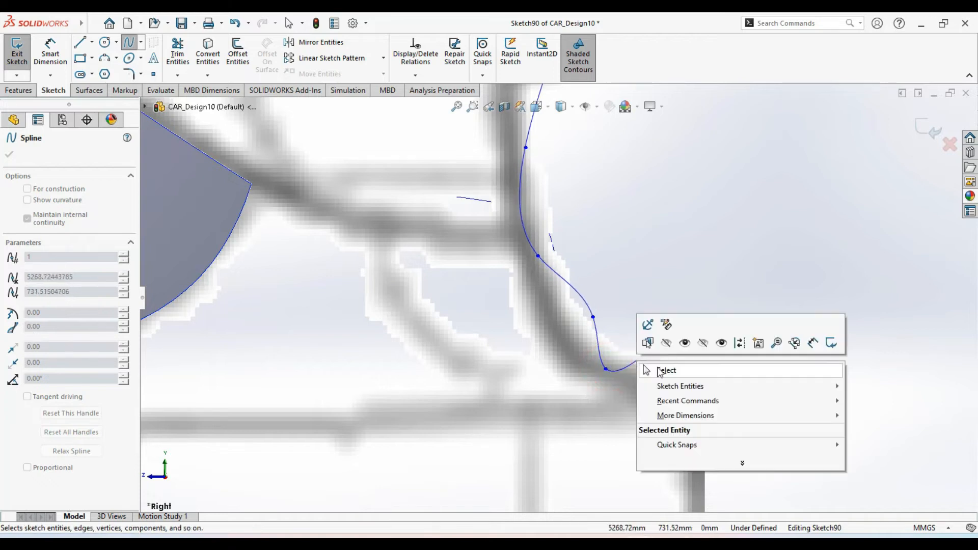
pyautogui.click(656, 369)
# - Add a Coincident relation between the rear spline's lower endpoint and the projected trunk lid edge curve
pyautogui.scroll(3, 650, 378)
pyautogui.keyDown('ctrl'); pyautogui.moveTo(649, 334); pyautogui.dragTo(690, 277, button='middle'); pyautogui.keyUp('ctrl')
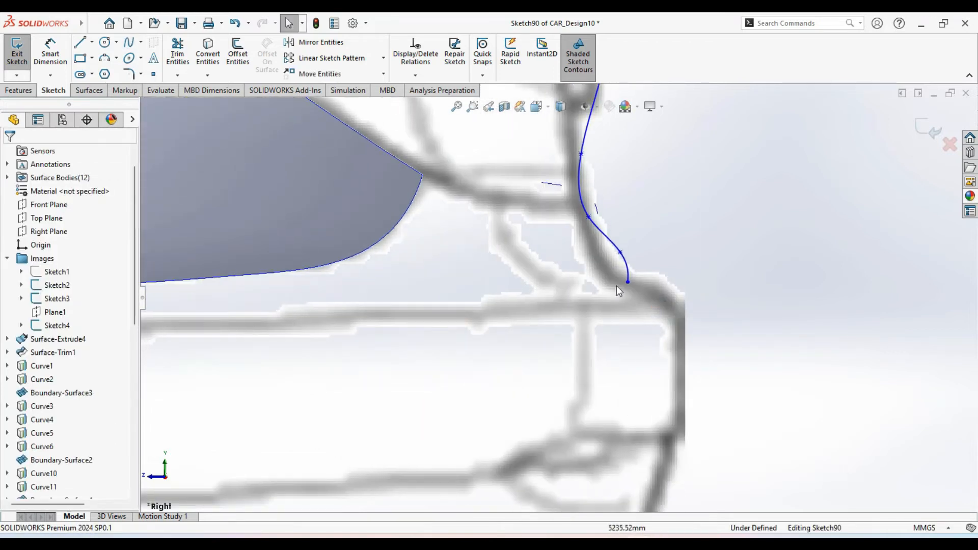
pyautogui.moveTo(613, 293)
pyautogui.mouseDown()
pyautogui.moveTo(612, 284)
pyautogui.moveTo(627, 284)
pyautogui.mouseUp()
pyautogui.keyDown('ctrl'); pyautogui.click(627, 284); pyautogui.keyUp('ctrl')
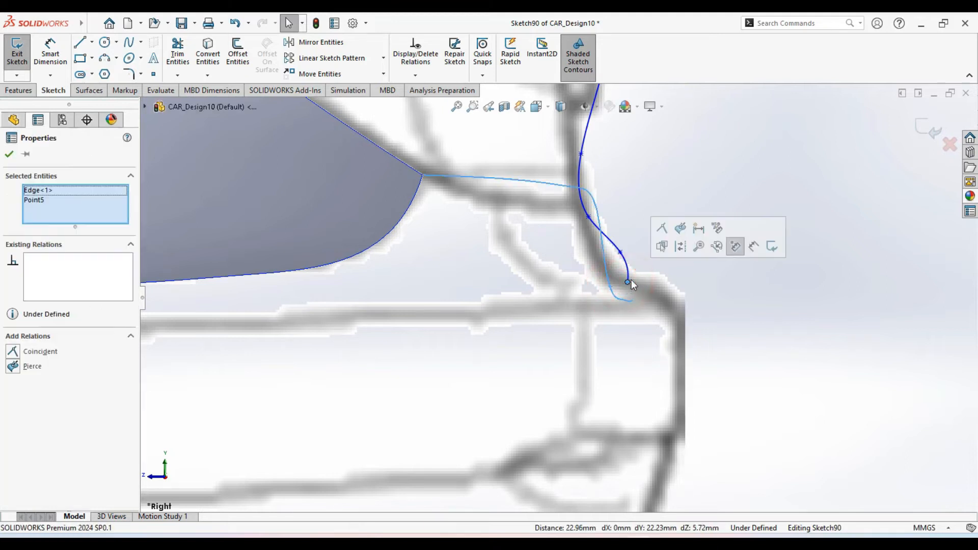
pyautogui.click(662, 231)
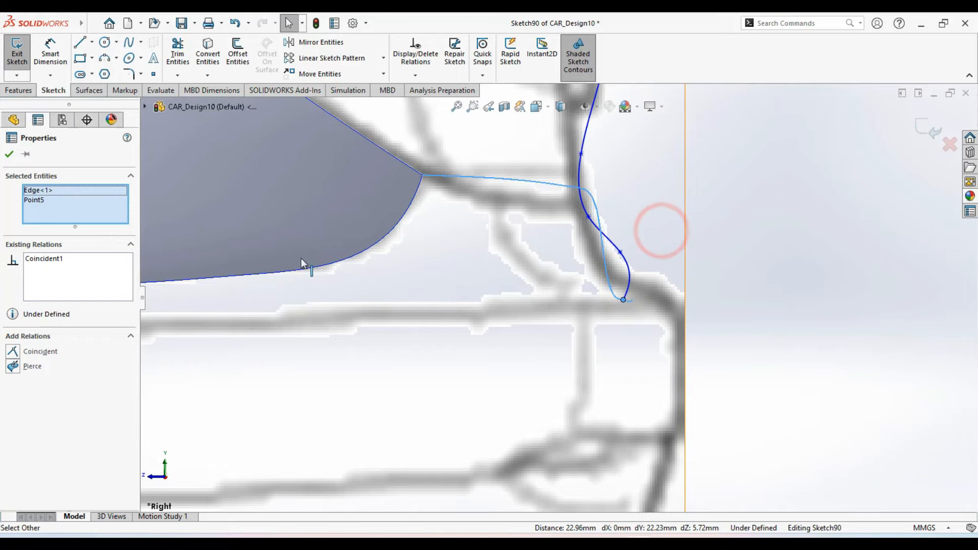
pyautogui.click(10, 155)
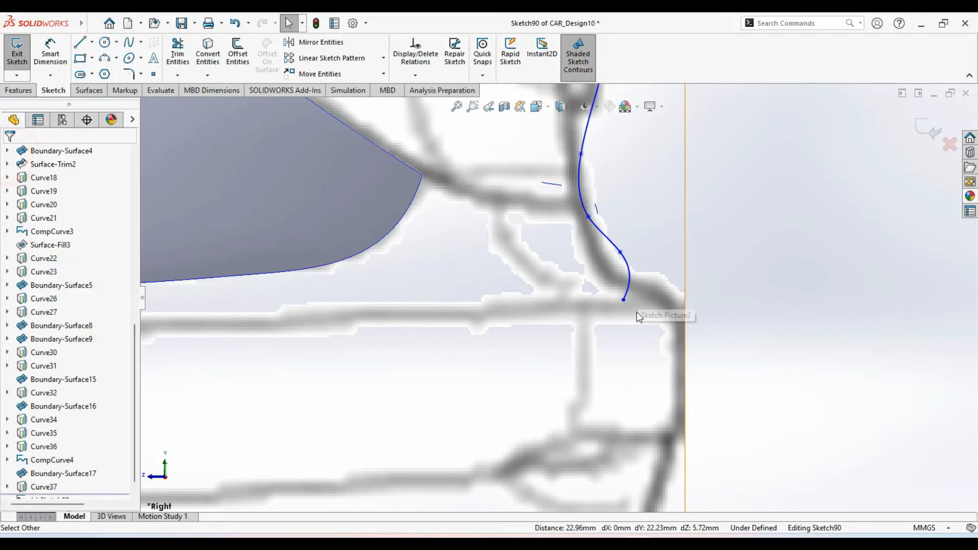
# - Move the spline's lower endpoint to the centreline end of the projected curve, at about X 5253, Y 704 mm
pyautogui.moveTo(624, 299); pyautogui.dragTo(651, 309)
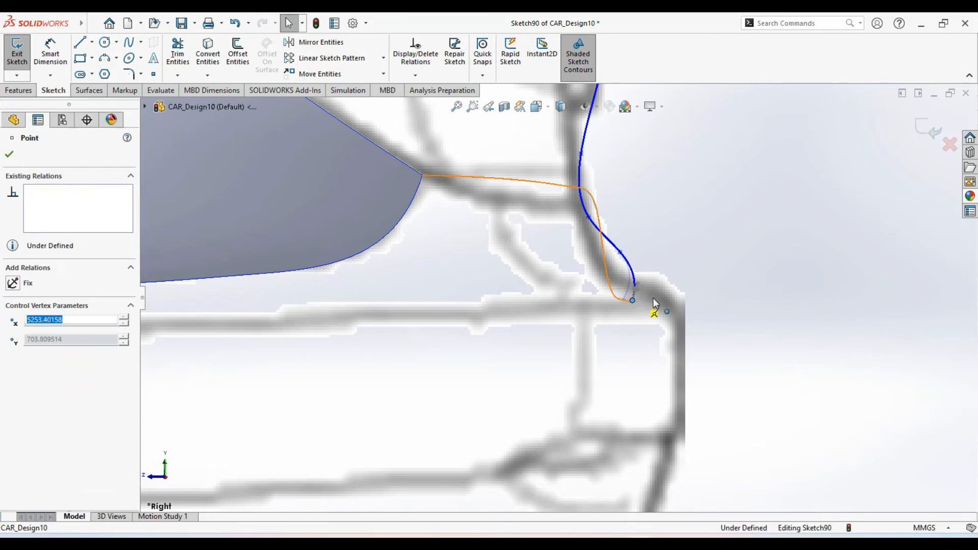
pyautogui.click(725, 325)
pyautogui.scroll(-3, 688, 322)
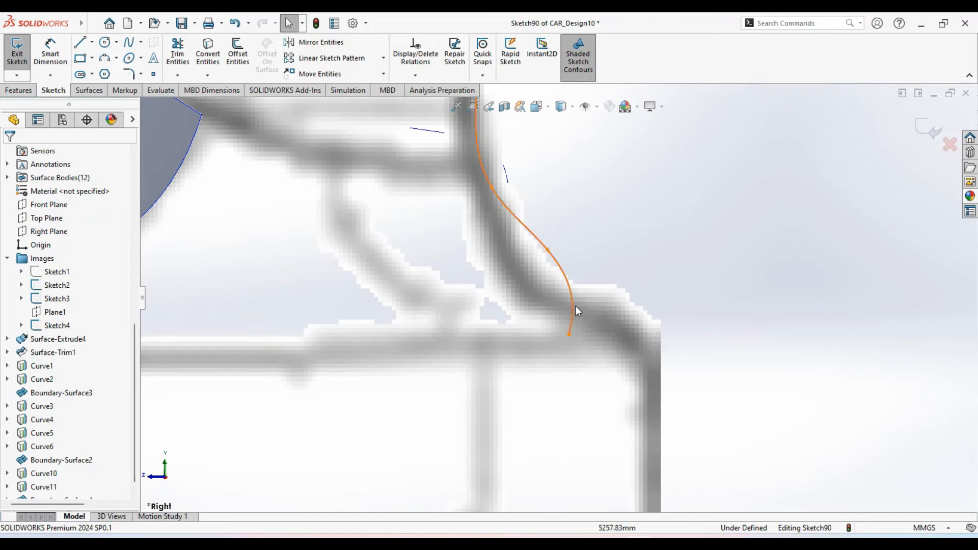
# - Make the tangent handle at the rear spline's lower endpoint vertical
pyautogui.click(574, 306)
pyautogui.scroll(-2, 581, 314)
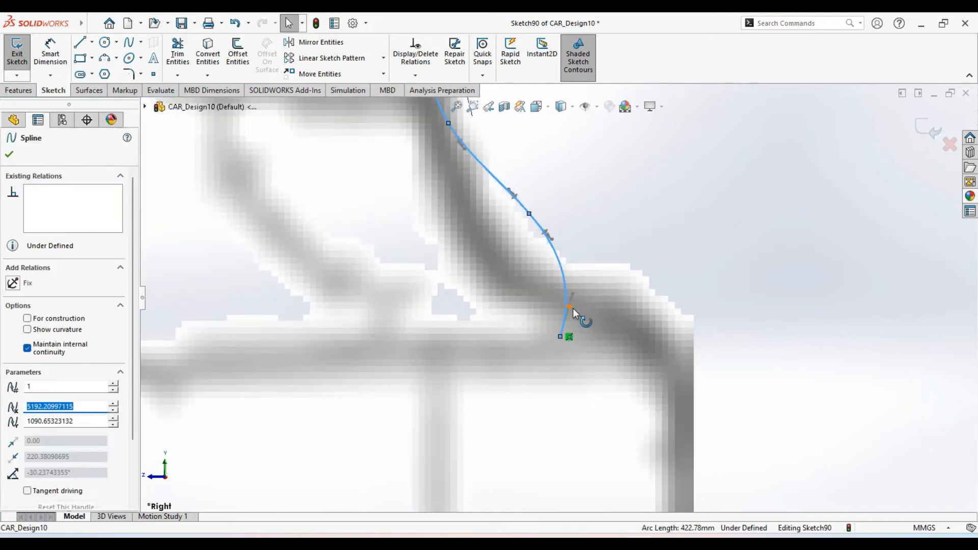
pyautogui.click(573, 307)
pyautogui.moveTo(567, 300); pyautogui.dragTo(562, 298)
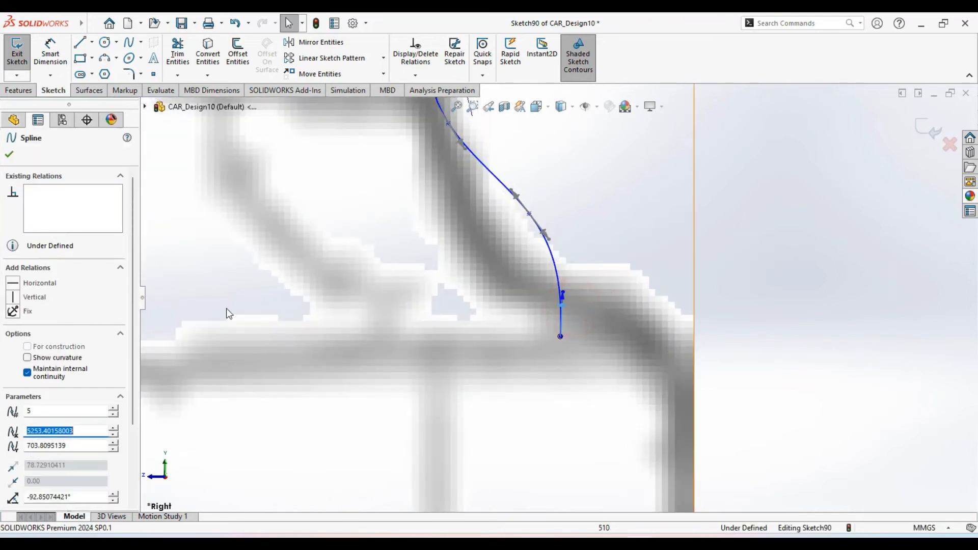
pyautogui.click(10, 154)
# - Pull the rear spline's upper endpoint handle in toward the side image's outline and make it vertical
pyautogui.scroll(5, 439, 295)
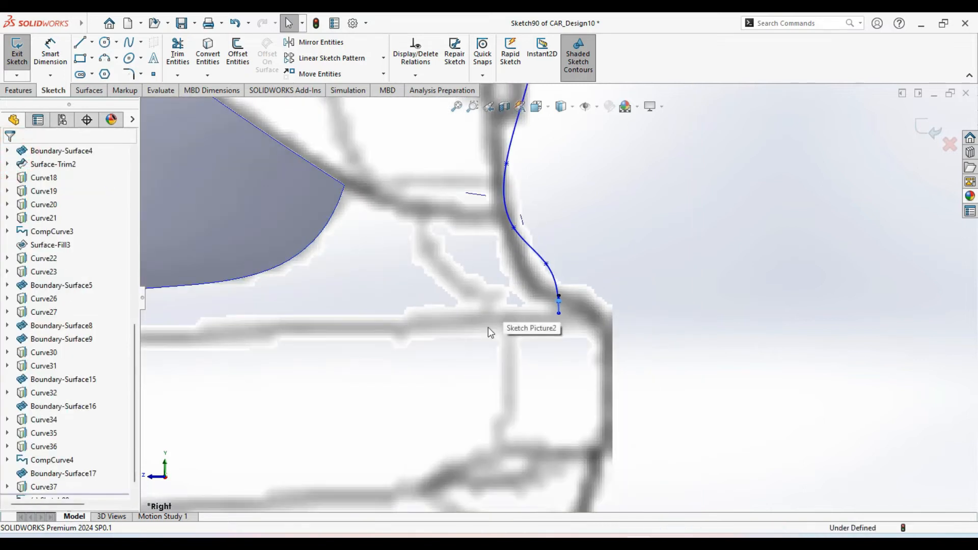
pyautogui.scroll(3, 443, 411)
pyautogui.scroll(-2, 532, 250)
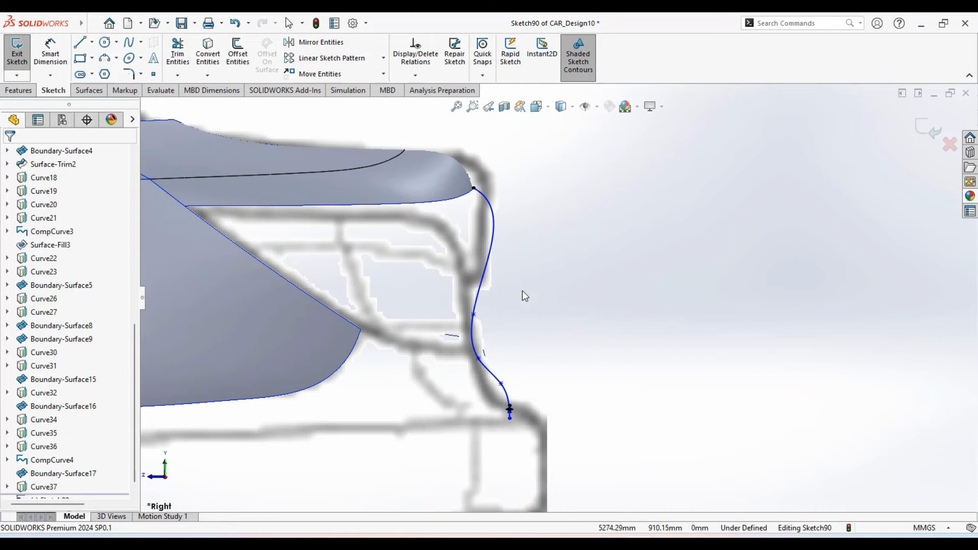
pyautogui.click(491, 227)
pyautogui.moveTo(500, 203); pyautogui.dragTo(485, 220)
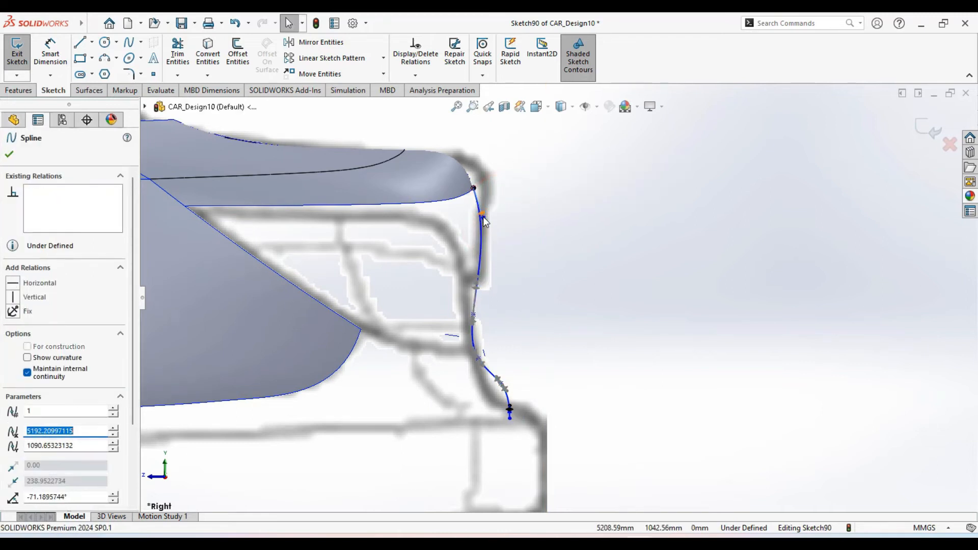
pyautogui.click(15, 298)
pyautogui.click(8, 154)
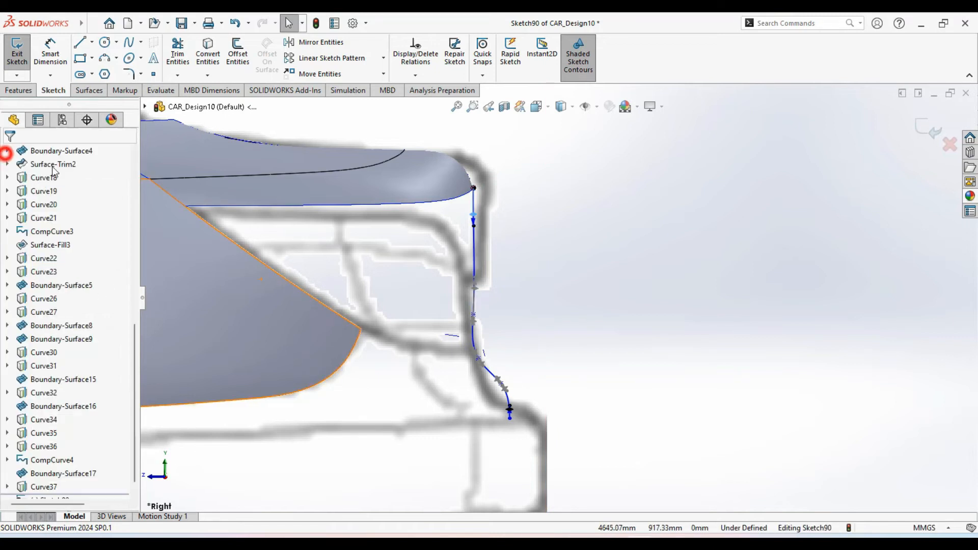
# - Move the spline point at the start of the outward bend slightly up and inward, closer to the side image's outline
pyautogui.keyDown('ctrl'); pyautogui.moveTo(566, 324); pyautogui.dragTo(561, 282, button='middle'); pyautogui.keyUp('ctrl')
pyautogui.scroll(-3, 508, 310)
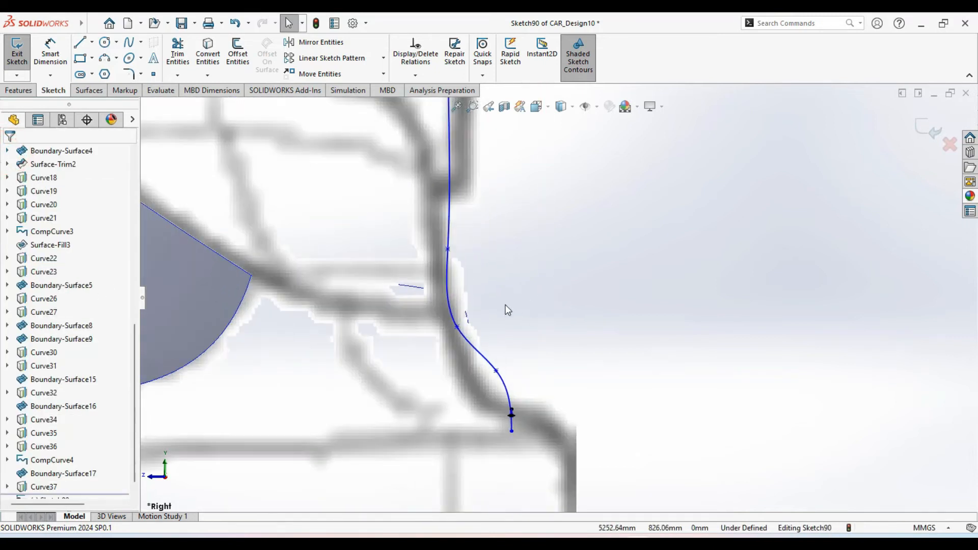
pyautogui.moveTo(554, 372)
pyautogui.keyDown('ctrl'); pyautogui.mouseDown(button='middle')
pyautogui.moveTo(554, 323)
pyautogui.moveTo(495, 330)
pyautogui.mouseUp(button='middle'); pyautogui.keyUp('ctrl')
pyautogui.scroll(-1, 547, 318)
pyautogui.scroll(-1, 516, 350)
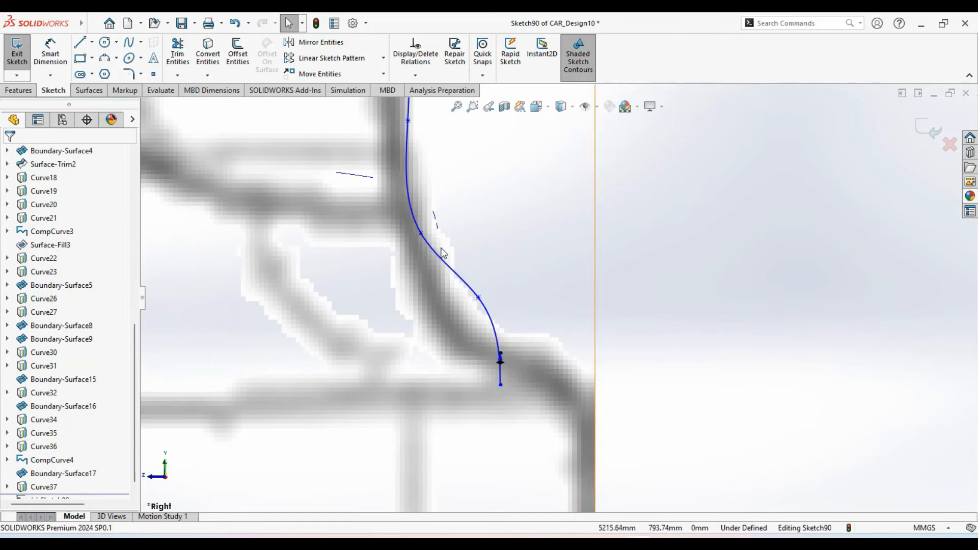
pyautogui.click(421, 237)
pyautogui.moveTo(421, 237); pyautogui.dragTo(417, 225)
pyautogui.click(509, 344)
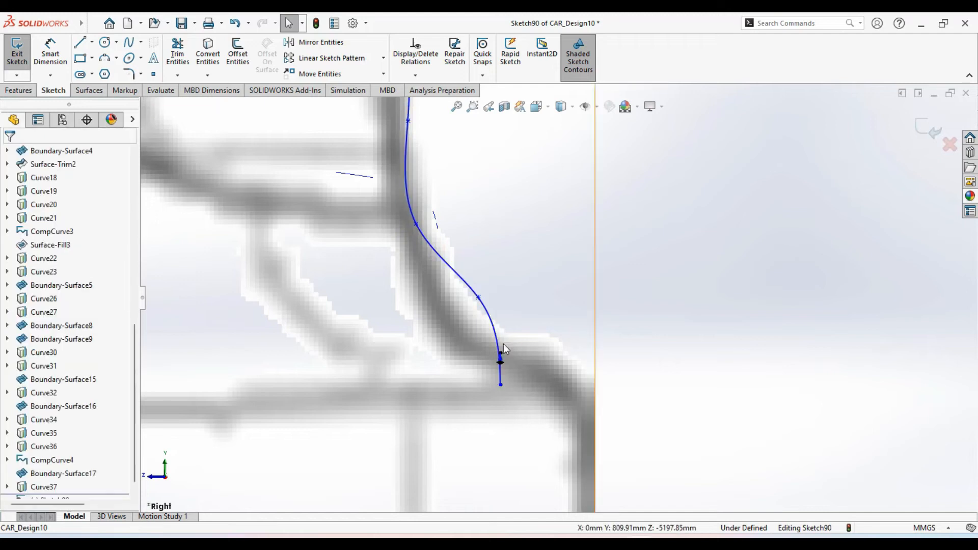
# - Finish and exit the rear centreline profile sketch
pyautogui.scroll(4, 505, 348)
pyautogui.scroll(3, 508, 354)
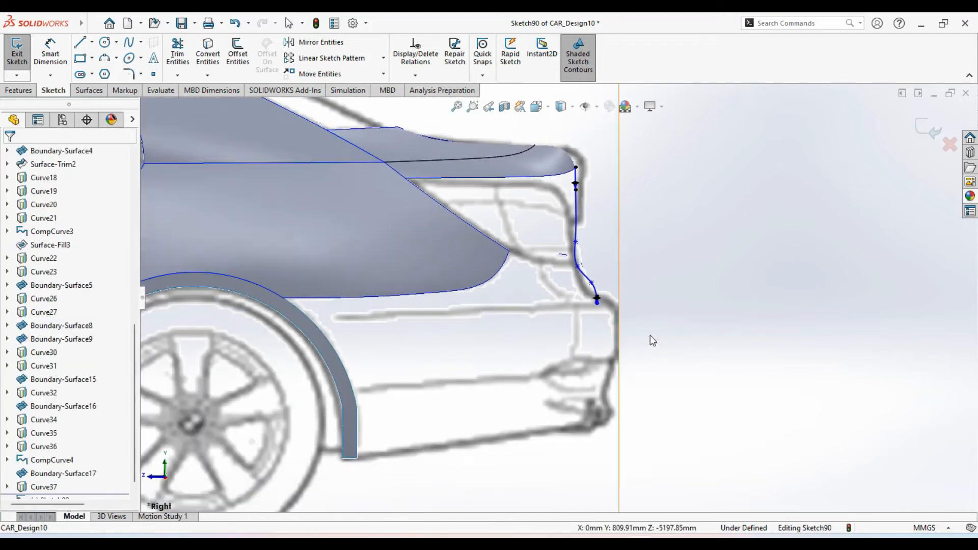
pyautogui.hotkey('ctrl', '7')
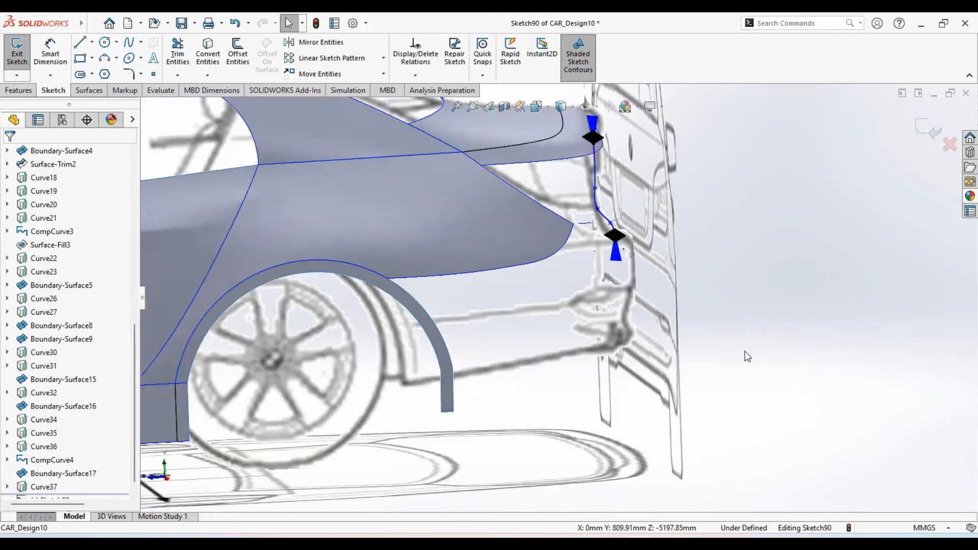
pyautogui.scroll(-3, 810, 334)
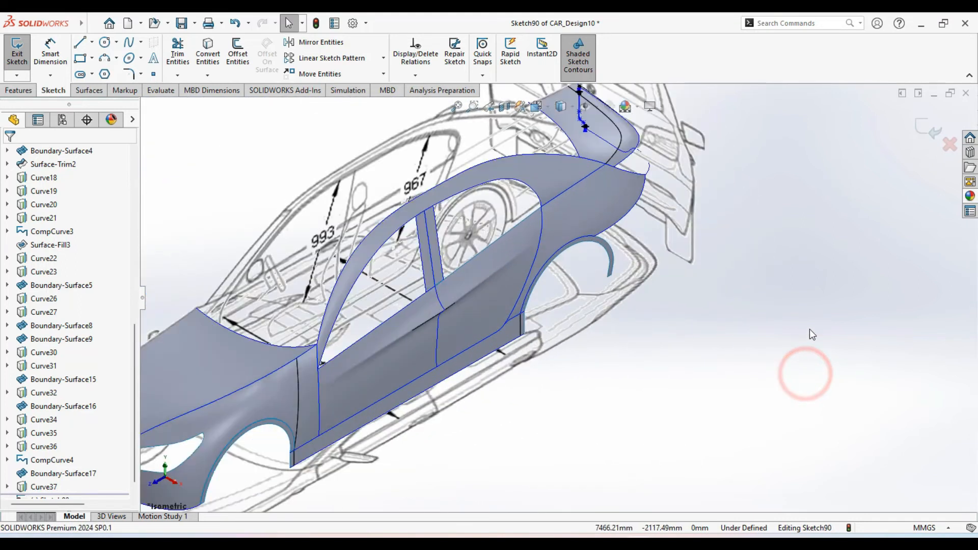
pyautogui.click(926, 132)
pyautogui.click(843, 297)
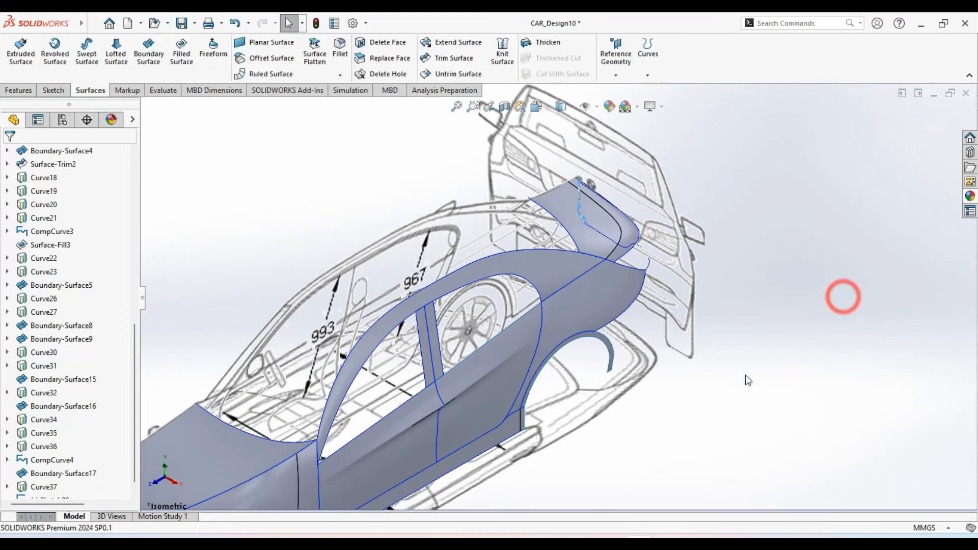
# - Examine the finished rear profile in relation to the trunk surface and the reference images
pyautogui.moveTo(748, 381); pyautogui.dragTo(669, 269, button='middle')
pyautogui.scroll(-3, 703, 288)
pyautogui.scroll(-3, 643, 275)
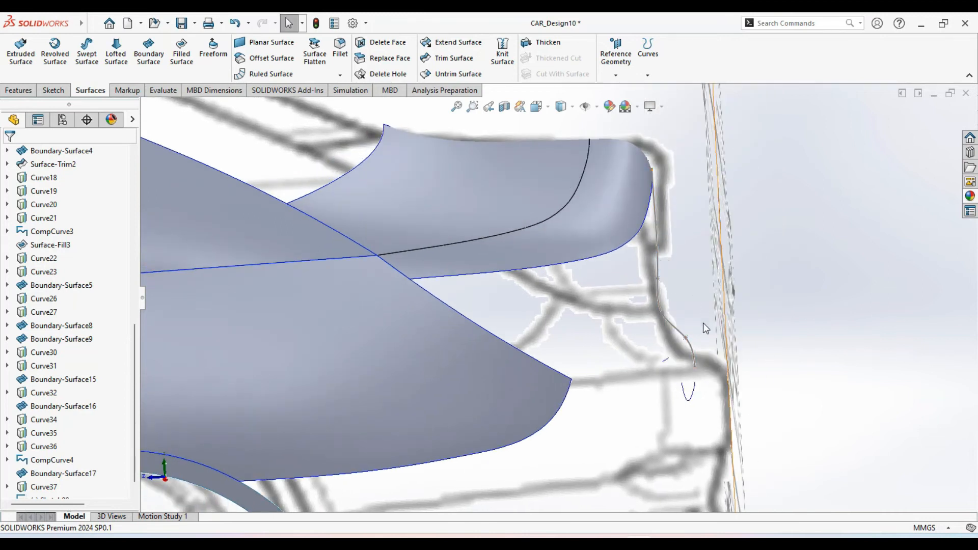
pyautogui.moveTo(691, 354); pyautogui.dragTo(690, 409, button='middle')
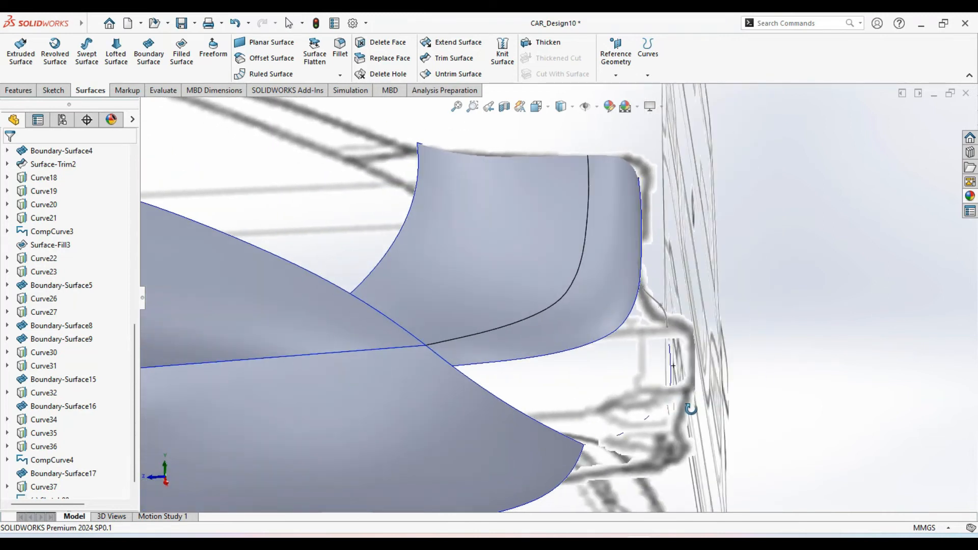
pyautogui.scroll(4, 692, 414)
pyautogui.scroll(3, 633, 414)
pyautogui.keyDown('ctrl'); pyautogui.moveTo(598, 409); pyautogui.dragTo(694, 406, button='middle'); pyautogui.keyUp('ctrl')
pyautogui.scroll(2, 646, 406)
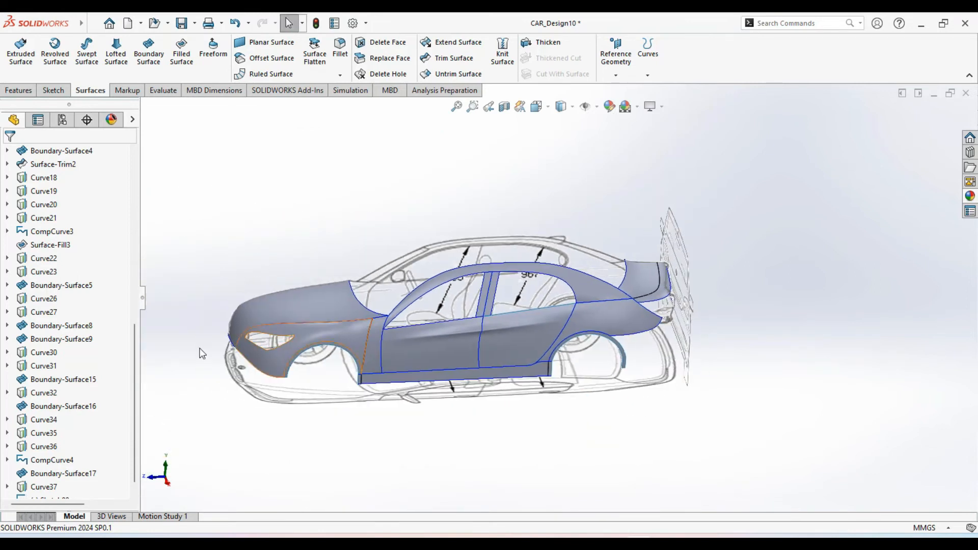
# - Hide the reference image sketches Sketch2 and Sketch4, and show Sketch1
pyautogui.moveTo(137, 350); pyautogui.dragTo(134, 191)
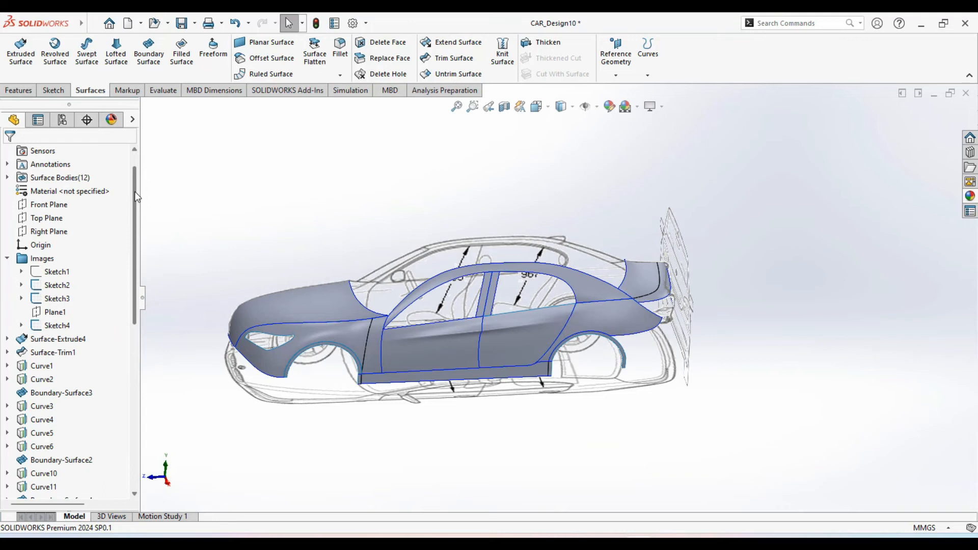
pyautogui.click(62, 289)
pyautogui.keyDown('ctrl'); pyautogui.click(60, 326); pyautogui.keyUp('ctrl')
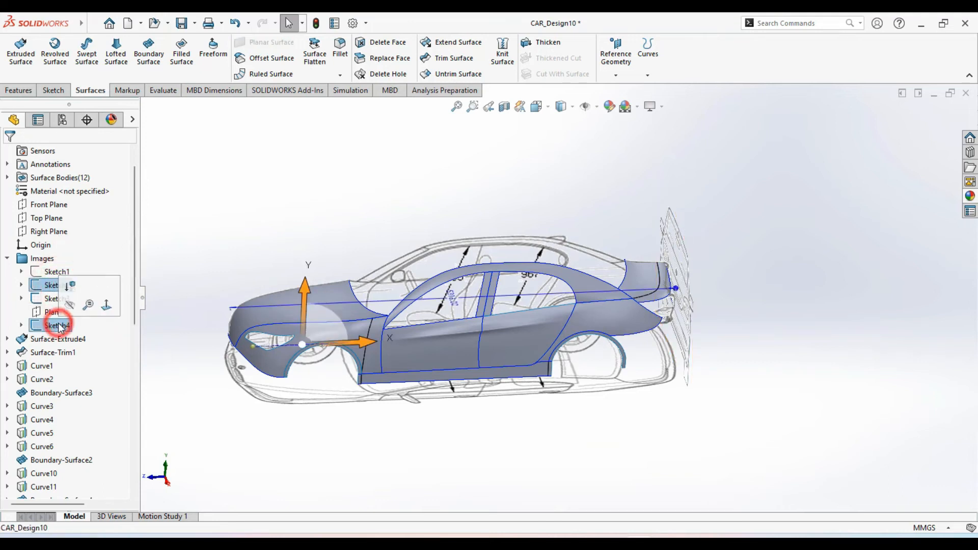
pyautogui.click(69, 304)
pyautogui.click(352, 459)
pyautogui.click(56, 273)
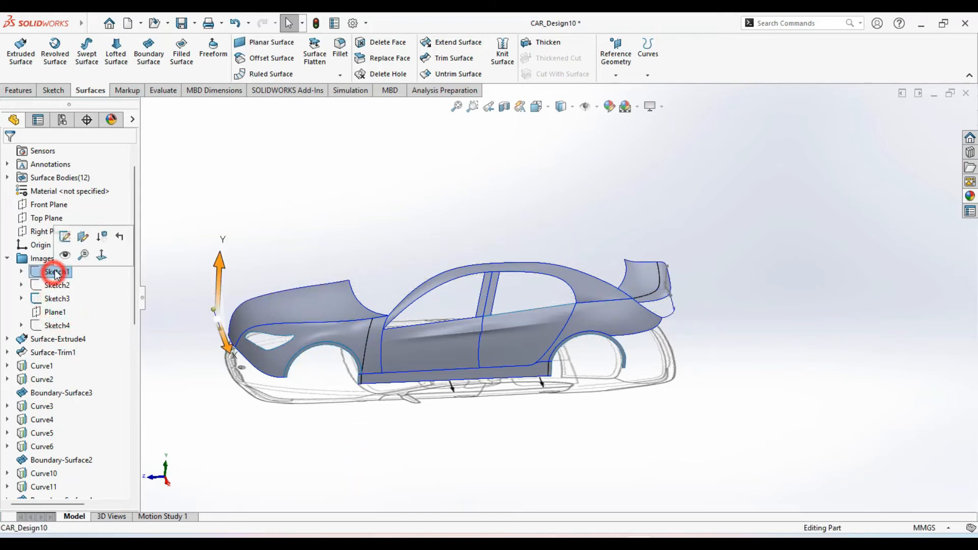
pyautogui.click(64, 255)
# - Inspect how the rear profile's ends meet the trunk surface corner and the projected edge curve, and check the open area beside the rear fender
pyautogui.moveTo(322, 425); pyautogui.dragTo(665, 314, button='middle')
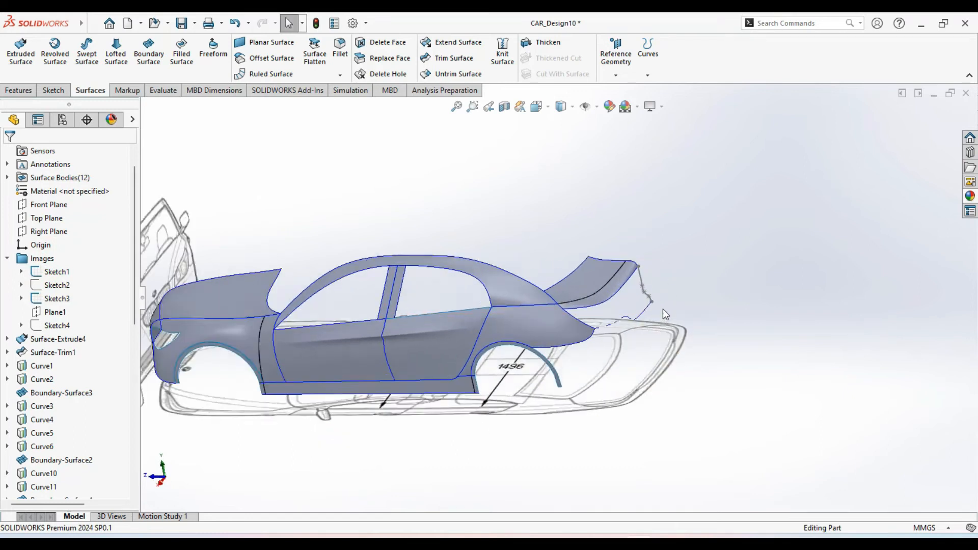
pyautogui.scroll(-10, 664, 313)
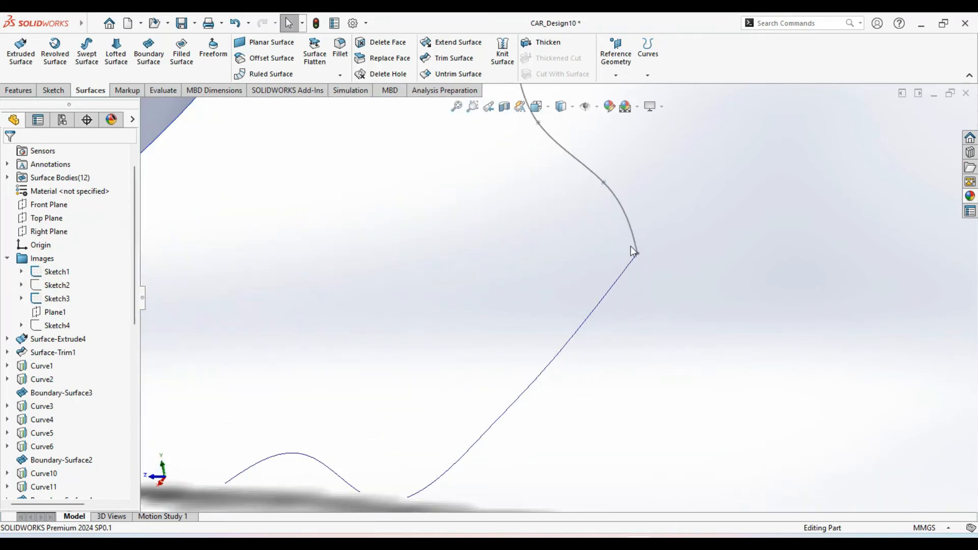
pyautogui.scroll(5, 624, 269)
pyautogui.keyDown('ctrl'); pyautogui.moveTo(552, 281); pyautogui.dragTo(617, 365, button='middle'); pyautogui.keyUp('ctrl')
pyautogui.scroll(-4, 585, 166)
pyautogui.scroll(-4, 568, 229)
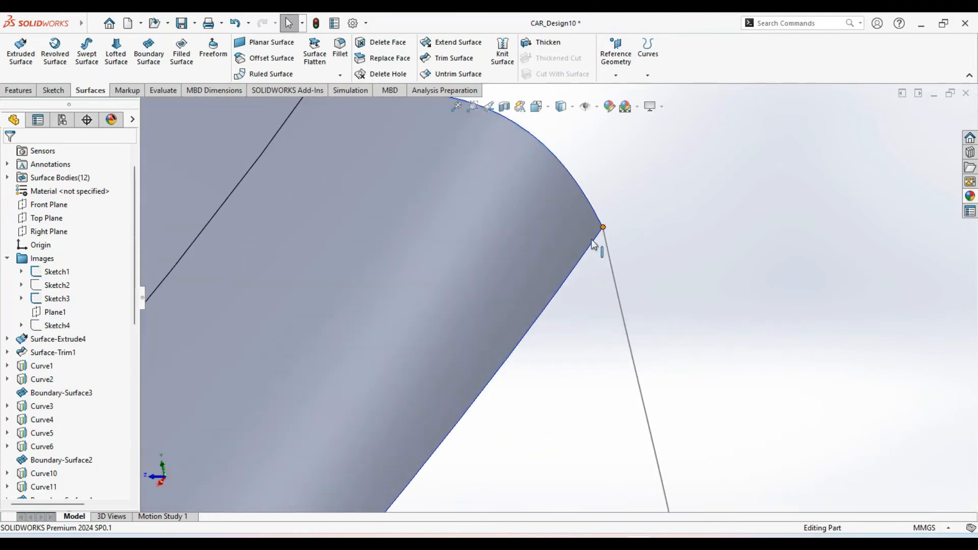
pyautogui.scroll(6, 594, 245)
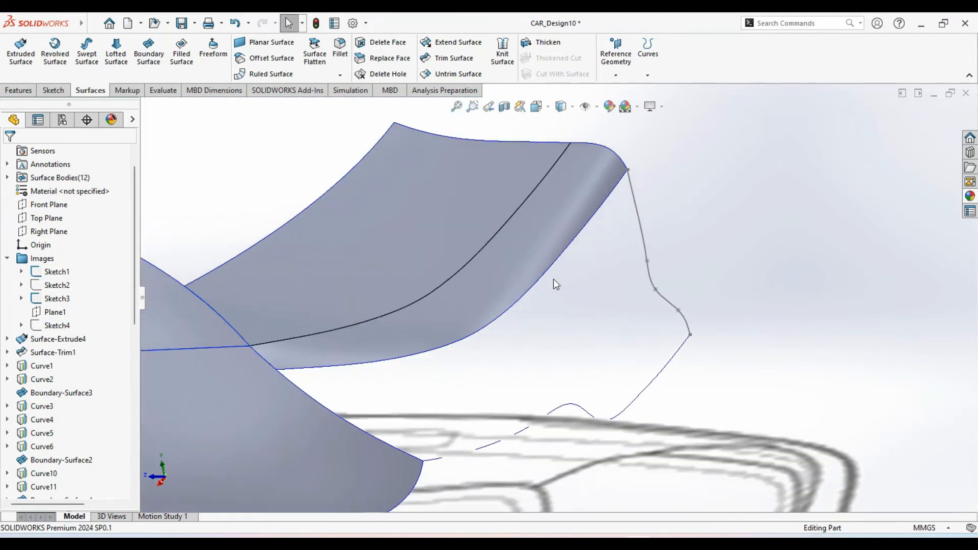
pyautogui.keyDown('ctrl'); pyautogui.moveTo(518, 368); pyautogui.dragTo(581, 251, button='middle'); pyautogui.keyUp('ctrl')
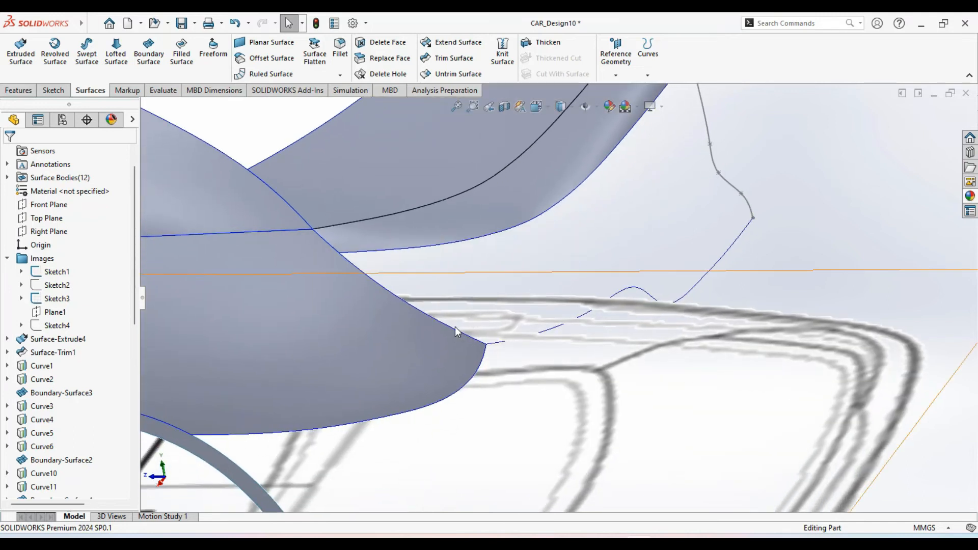
pyautogui.keyDown('ctrl'); pyautogui.moveTo(426, 359); pyautogui.dragTo(470, 374, button='middle'); pyautogui.keyUp('ctrl')
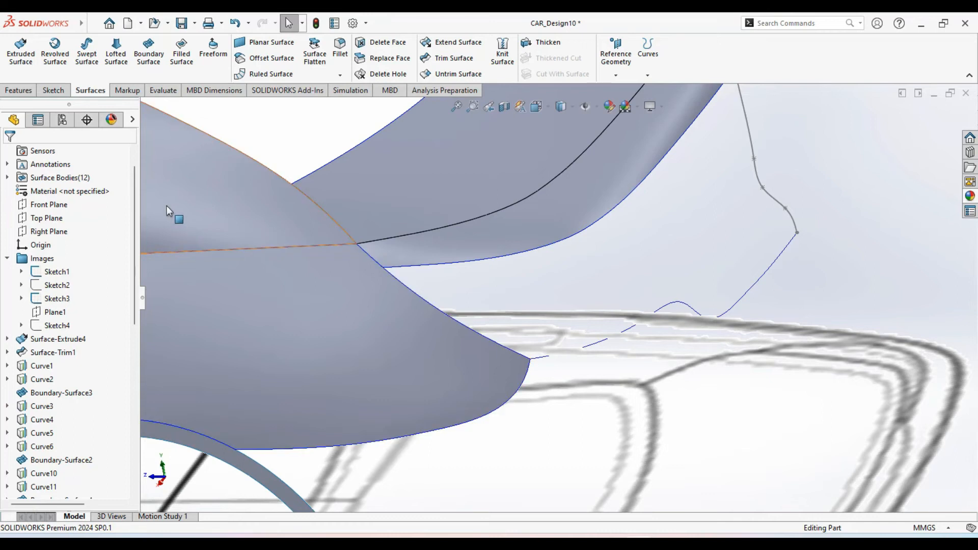
# - Start a 3D sketch and convert Curve20, the rear fender's sloping upper edge, into a sketch entity
pyautogui.click(54, 92)
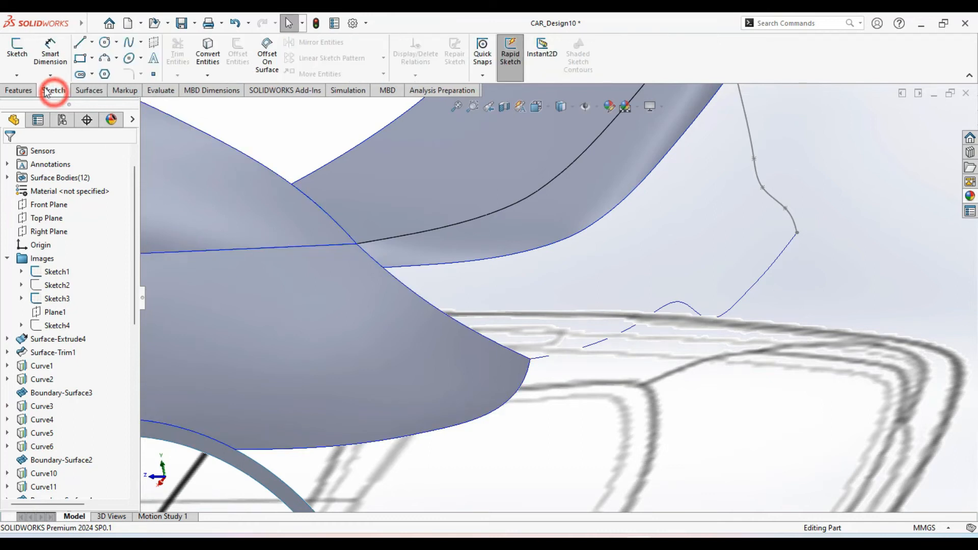
pyautogui.click(16, 75)
pyautogui.click(24, 104)
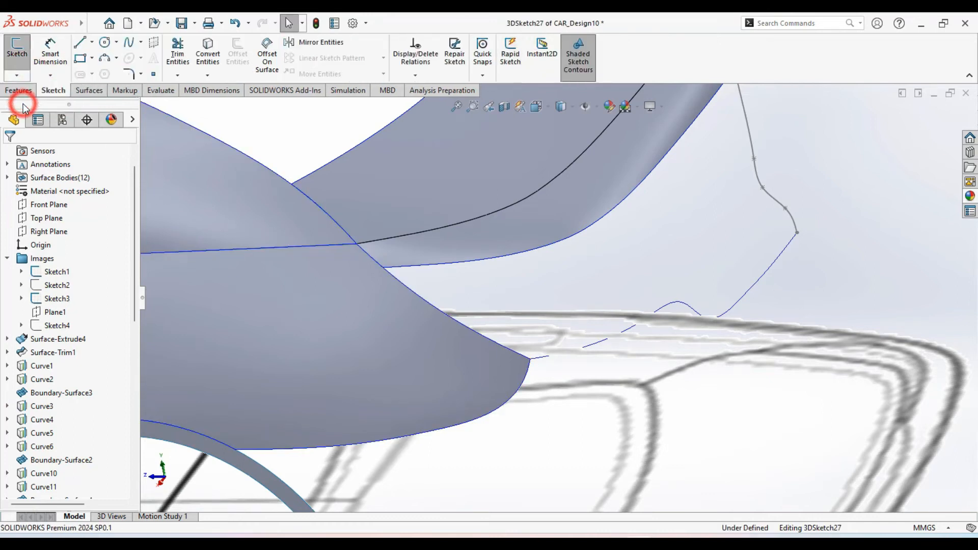
pyautogui.click(399, 278)
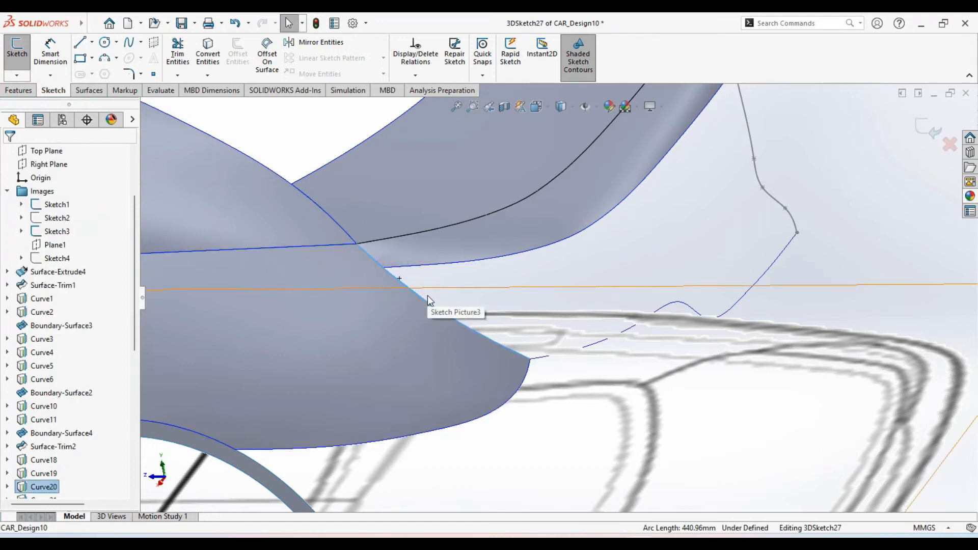
pyautogui.keyDown('ctrl'); pyautogui.moveTo(472, 360); pyautogui.dragTo(443, 373, button='middle'); pyautogui.keyUp('ctrl')
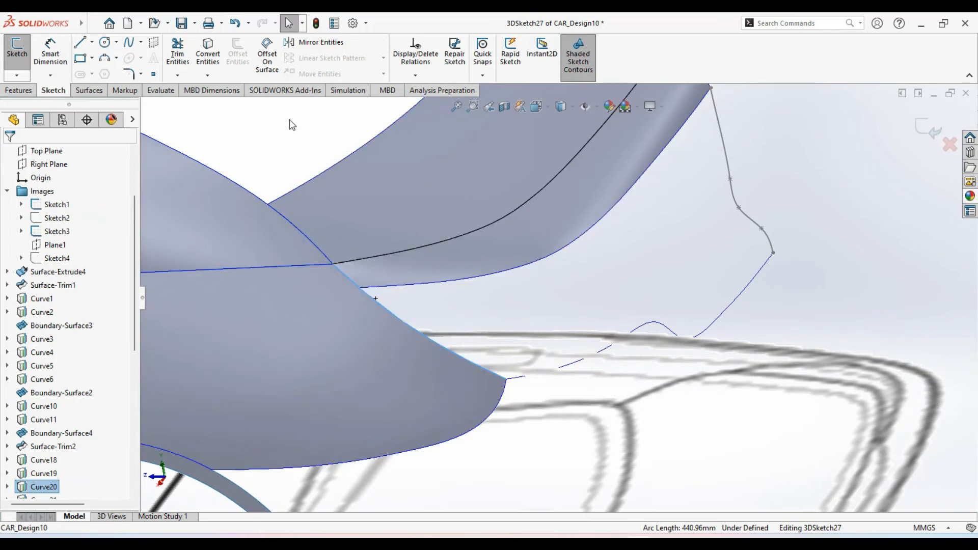
pyautogui.click(216, 66)
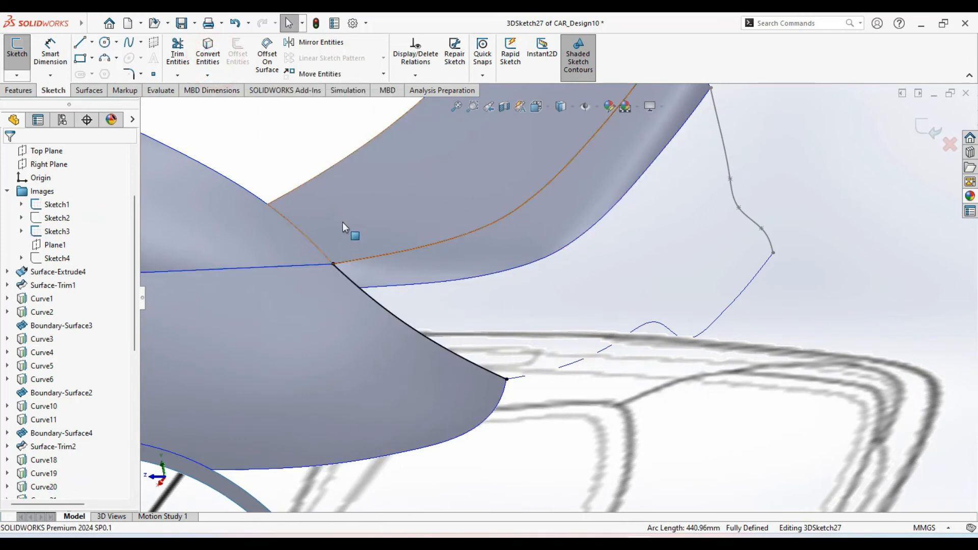
# - Make the converted curve's upper endpoint coincident with the trunk surface's lower edge
pyautogui.scroll(2, 439, 225)
pyautogui.scroll(-1, 780, 186)
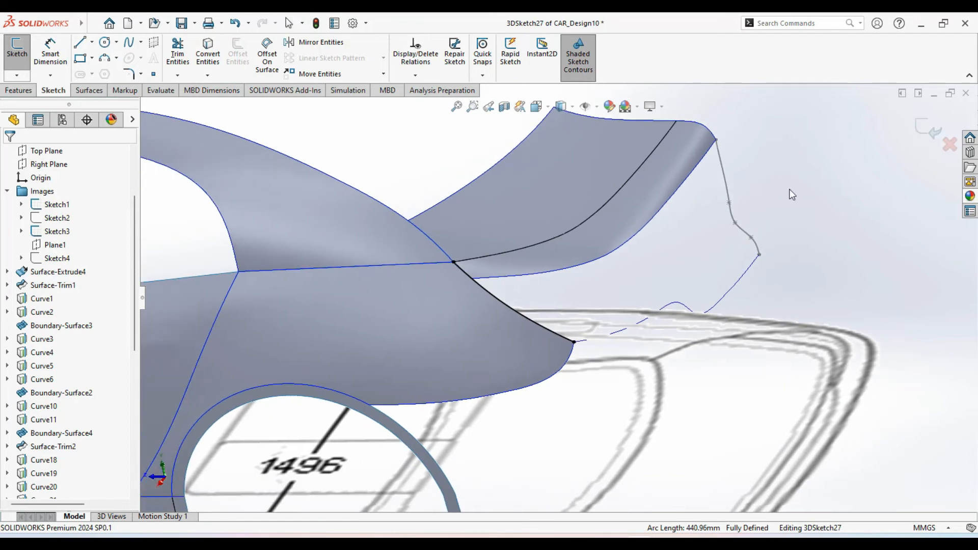
pyautogui.scroll(-4, 421, 263)
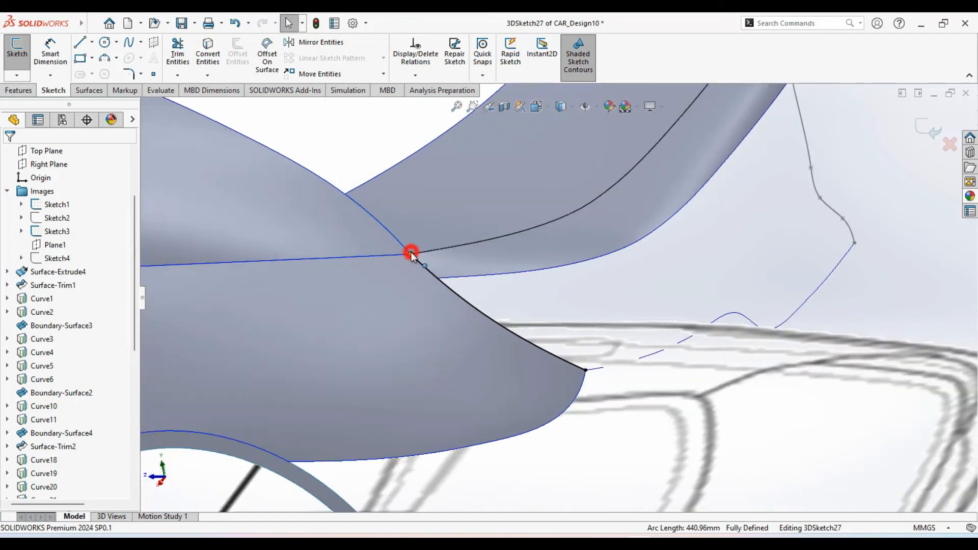
pyautogui.click(411, 253)
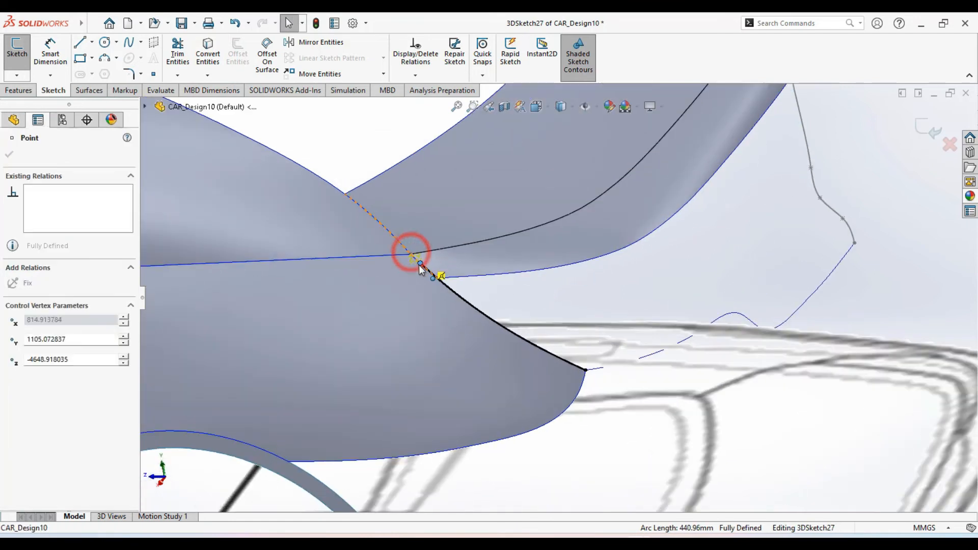
pyautogui.keyDown('ctrl'); pyautogui.click(467, 279); pyautogui.keyUp('ctrl')
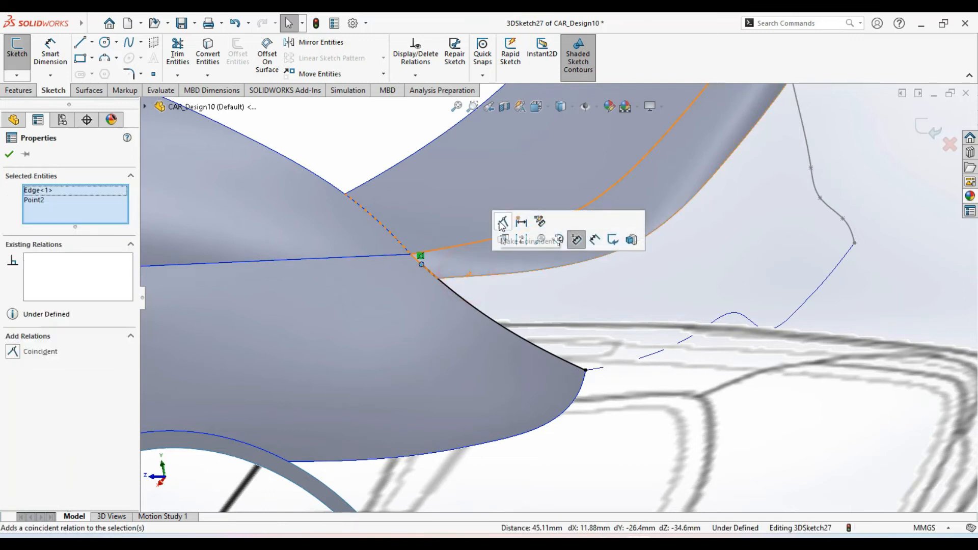
pyautogui.click(502, 224)
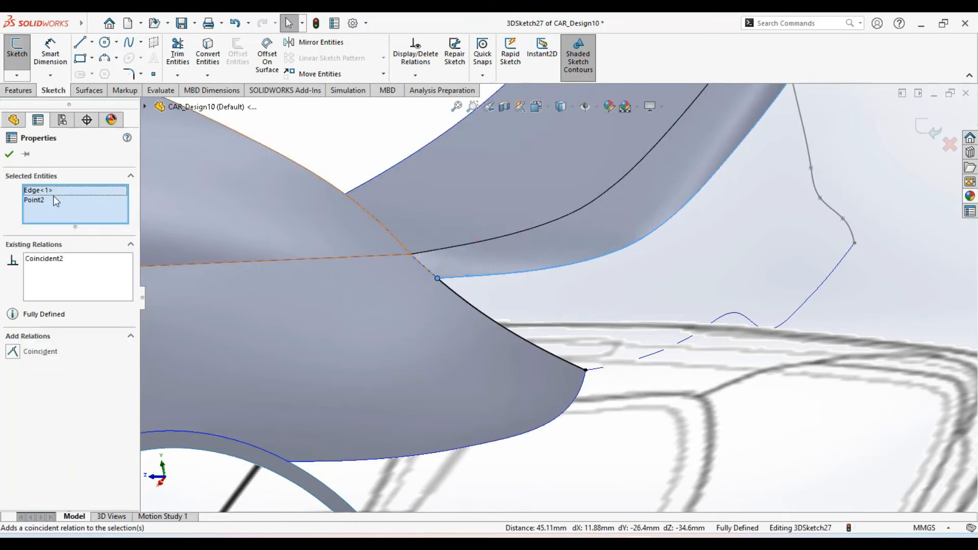
# - Accept the coincident relation and exit the 3D sketch along the fender edge
pyautogui.click(8, 155)
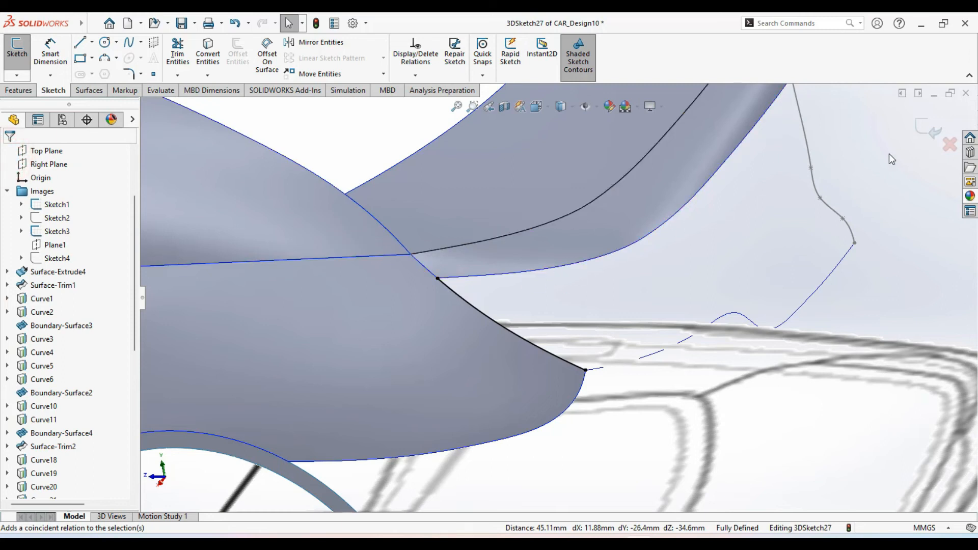
pyautogui.click(933, 133)
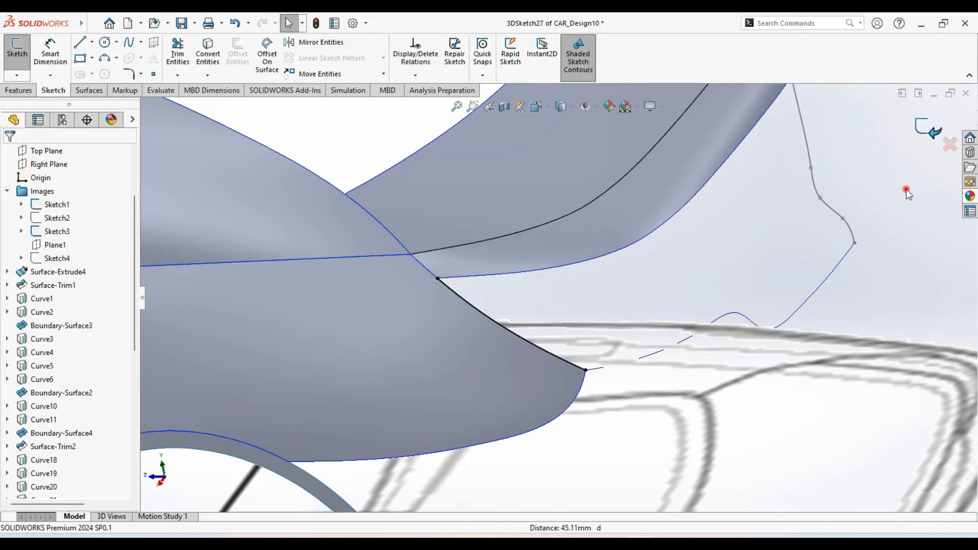
pyautogui.hotkey('ctrl', '7')
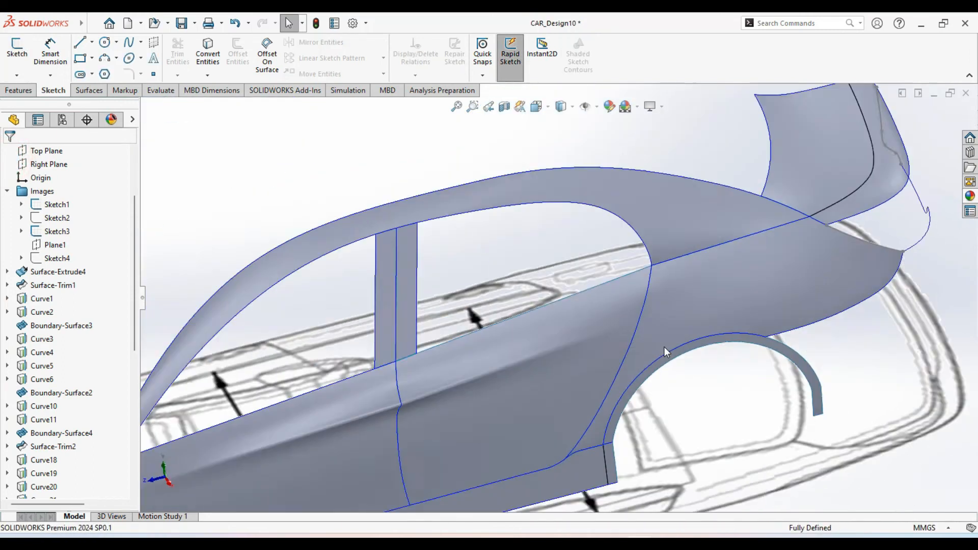
pyautogui.click(810, 347)
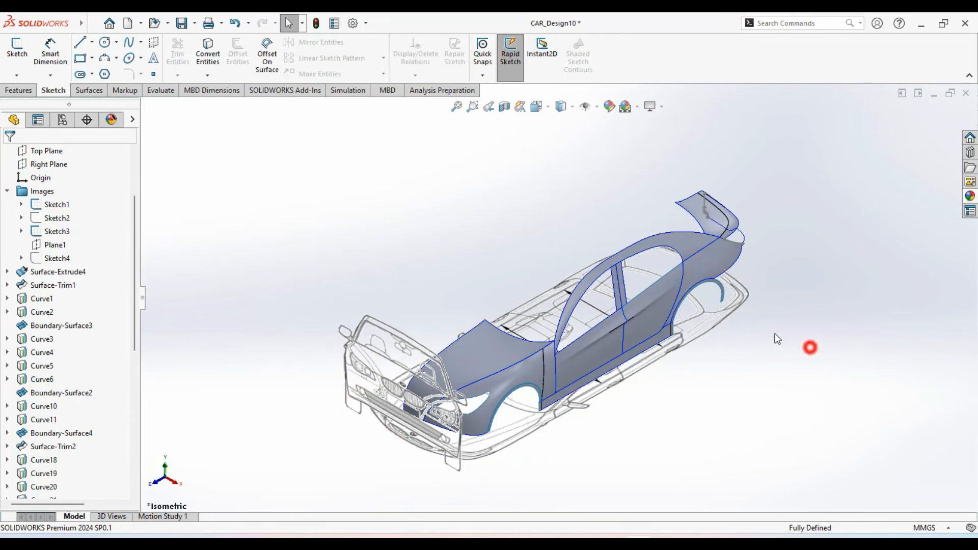
# - Start a boundary surface with the projected lower edge Curve37 and the trunk's lower edge Curve35 as Direction 1 curves
pyautogui.click(537, 106)
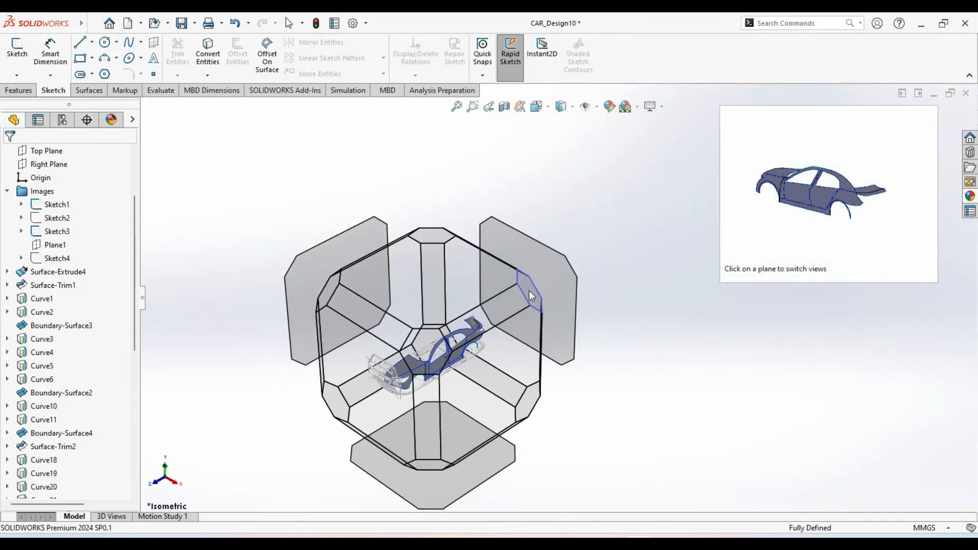
pyautogui.click(529, 291)
pyautogui.scroll(-5, 626, 392)
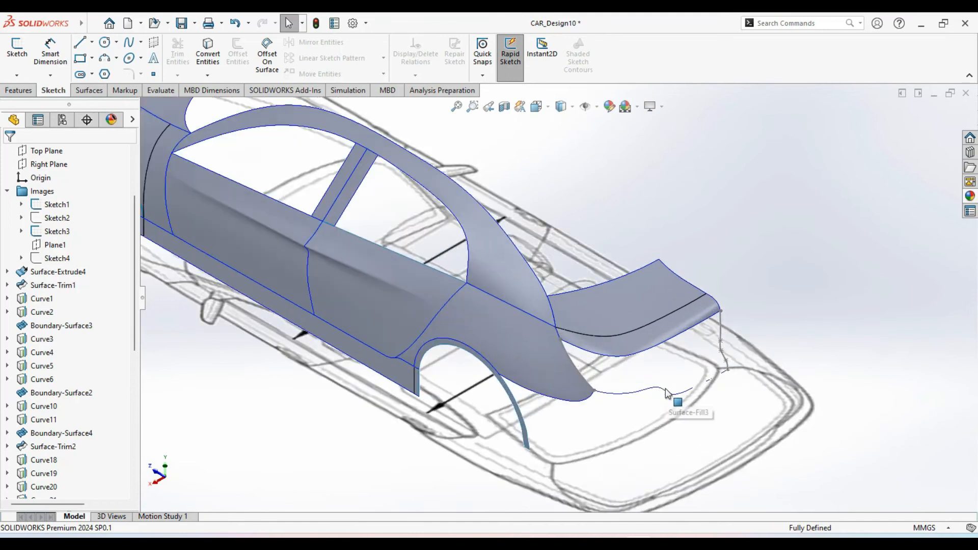
pyautogui.moveTo(679, 403); pyautogui.dragTo(625, 284, button='middle')
pyautogui.scroll(-2, 586, 307)
pyautogui.keyDown('ctrl'); pyautogui.moveTo(586, 314); pyautogui.dragTo(597, 285, button='middle'); pyautogui.keyUp('ctrl')
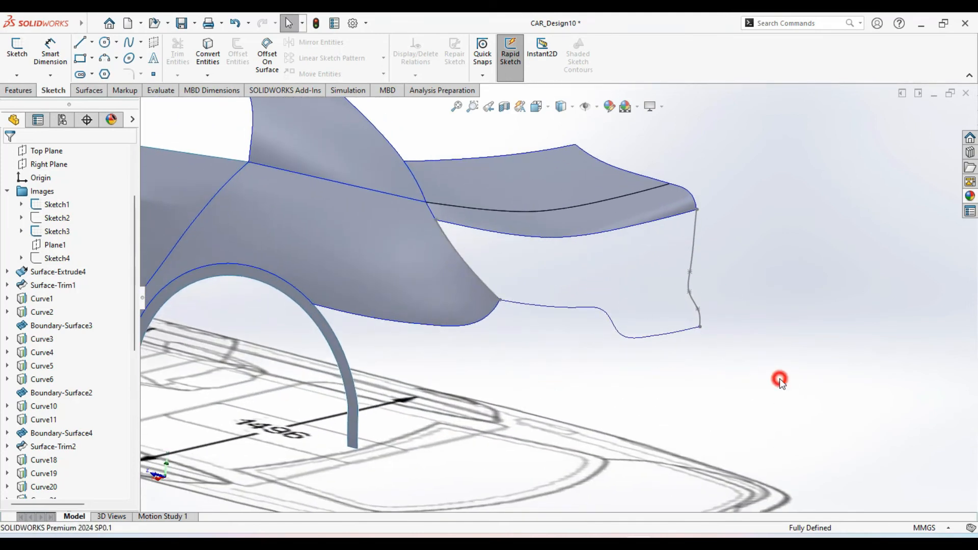
pyautogui.moveTo(673, 372); pyautogui.dragTo(683, 376, button='middle')
pyautogui.scroll(-4, 502, 318)
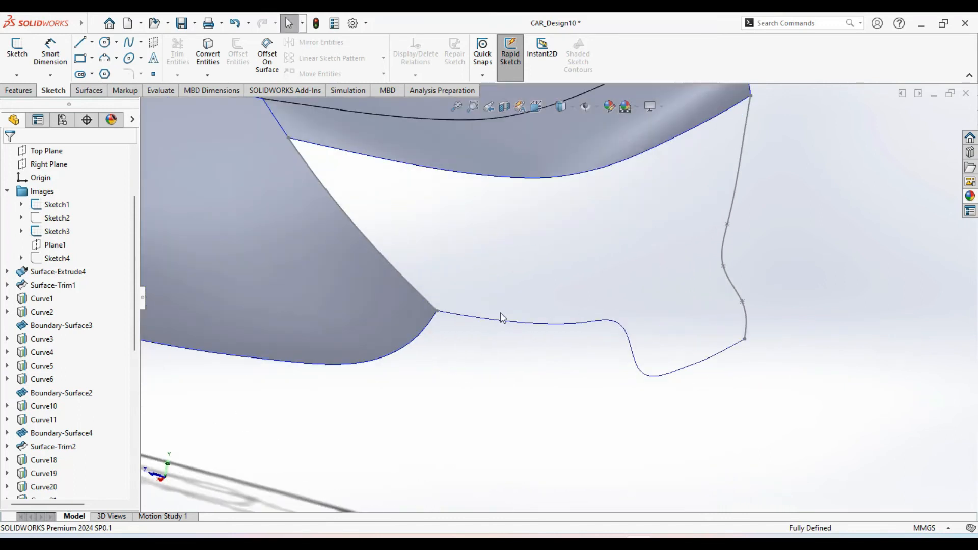
pyautogui.scroll(1, 455, 306)
pyautogui.click(498, 268)
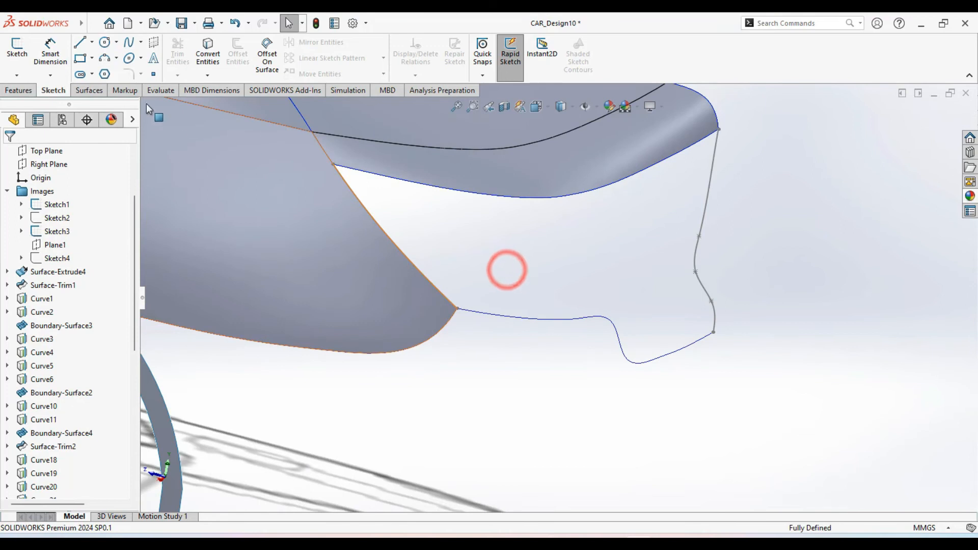
pyautogui.click(90, 90)
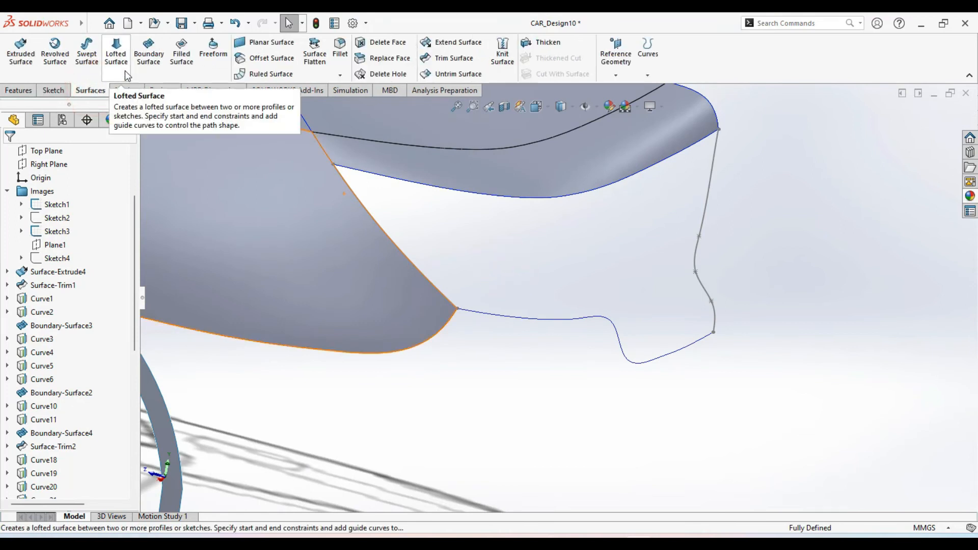
pyautogui.click(147, 67)
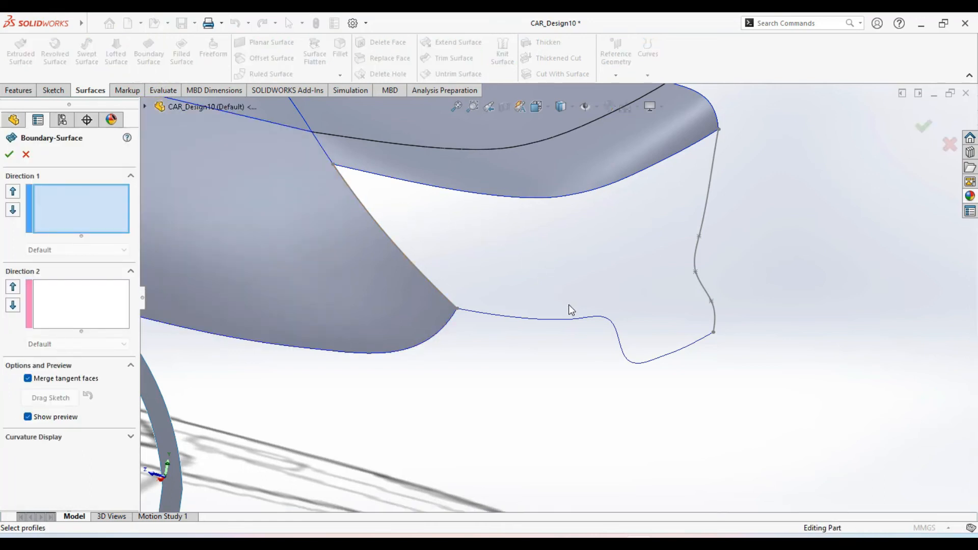
pyautogui.click(575, 319)
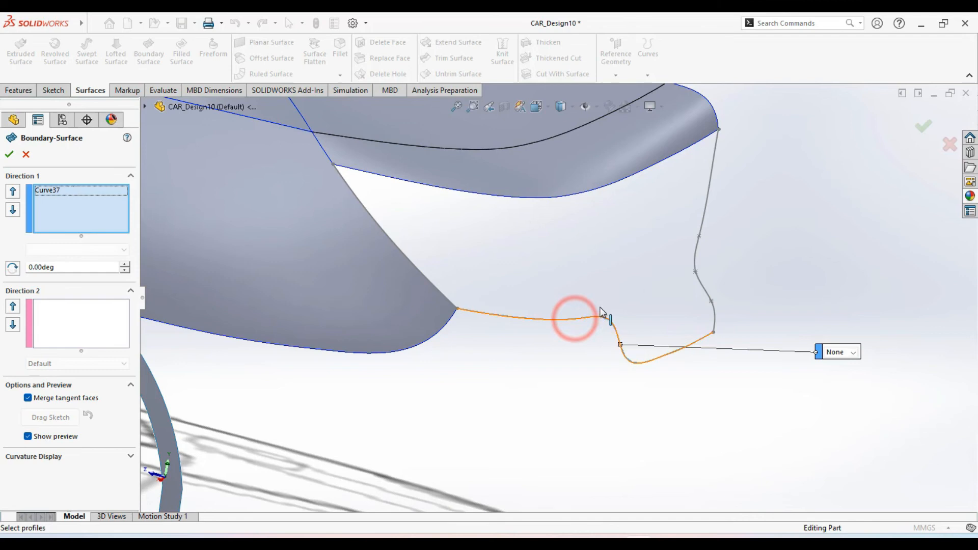
pyautogui.click(557, 198)
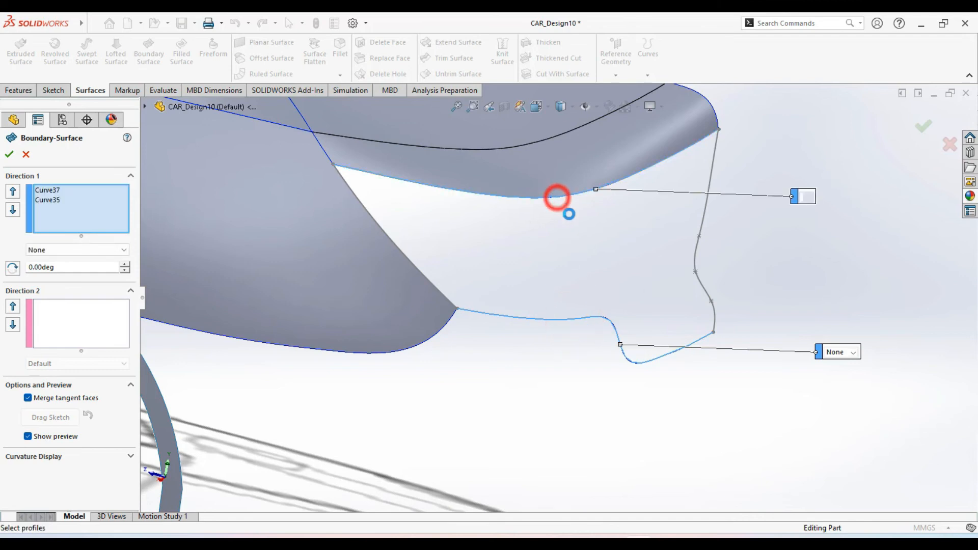
pyautogui.moveTo(565, 278)
pyautogui.mouseDown(button='middle')
pyautogui.moveTo(545, 277)
pyautogui.moveTo(557, 279)
pyautogui.mouseUp(button='middle')
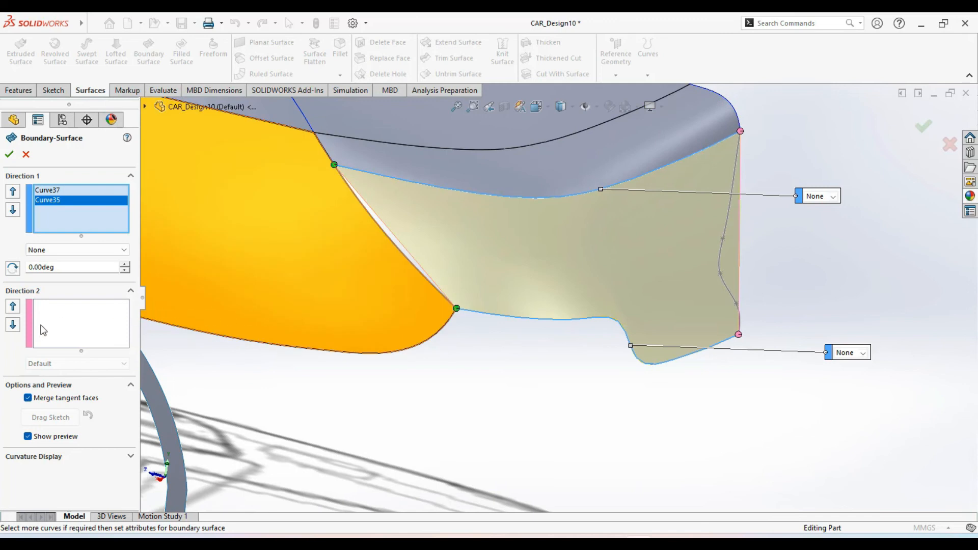
# - Add the fender edge sketch 3DSketch27 and the rear centreline profile Sketch90 as the boundary surface's Direction 2 curves
pyautogui.click(73, 328)
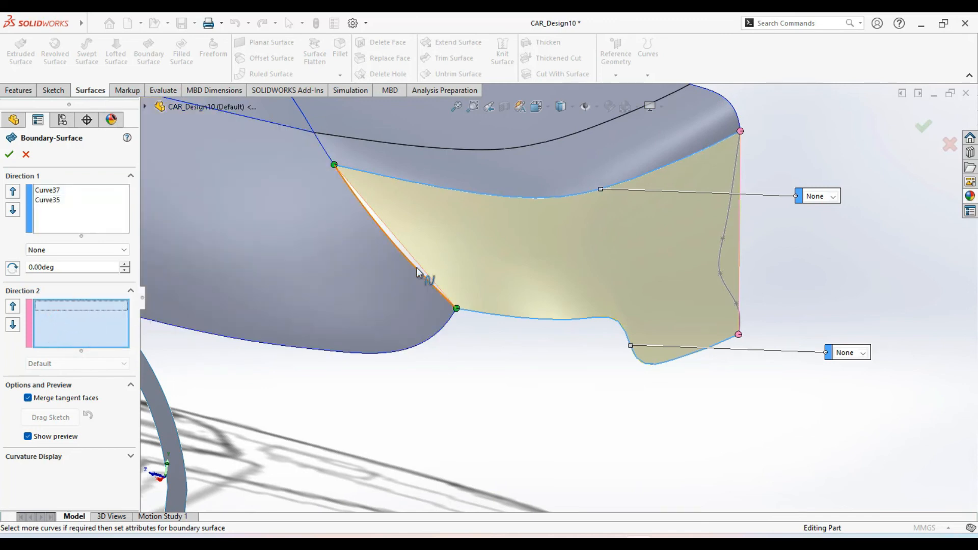
pyautogui.click(417, 269)
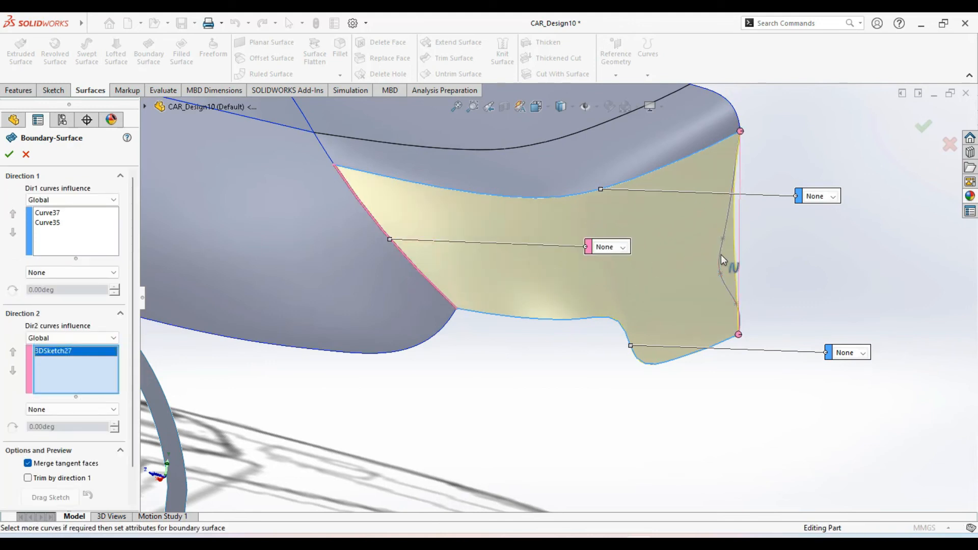
pyautogui.scroll(-5, 721, 255)
pyautogui.click(701, 251)
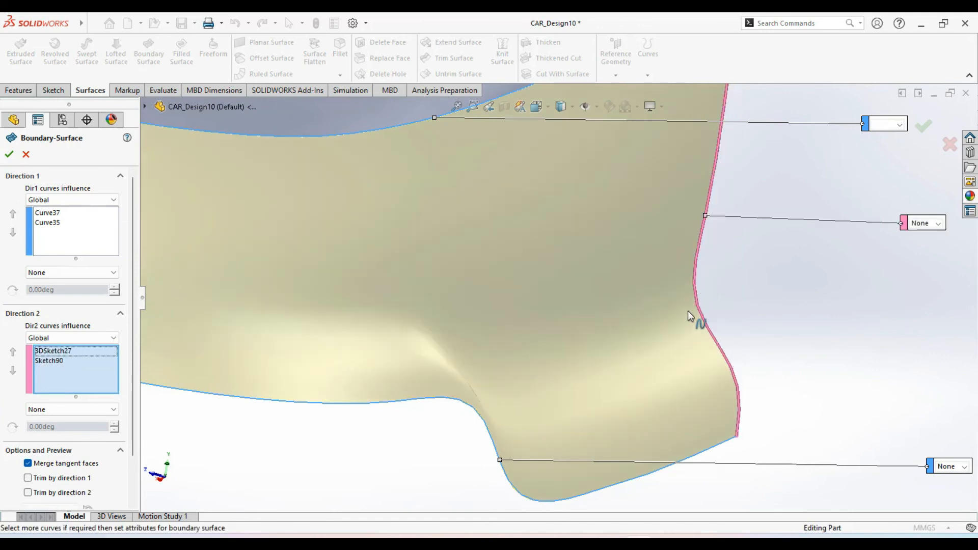
# - Check the rear panel preview against the fender and trunk, and create the boundary surface with tangent faces merged
pyautogui.scroll(5, 689, 315)
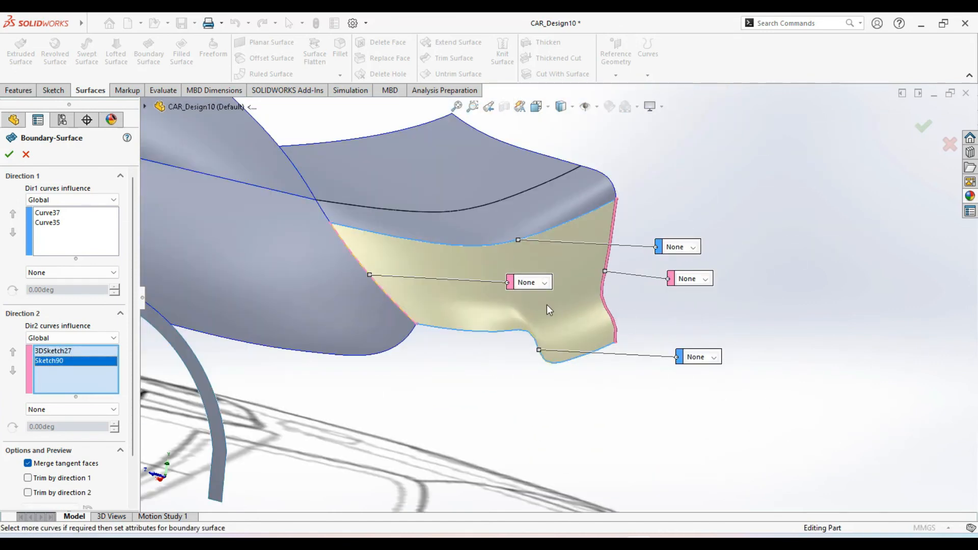
pyautogui.moveTo(579, 326); pyautogui.dragTo(637, 350, button='middle')
pyautogui.moveTo(701, 368); pyautogui.dragTo(659, 375, button='middle')
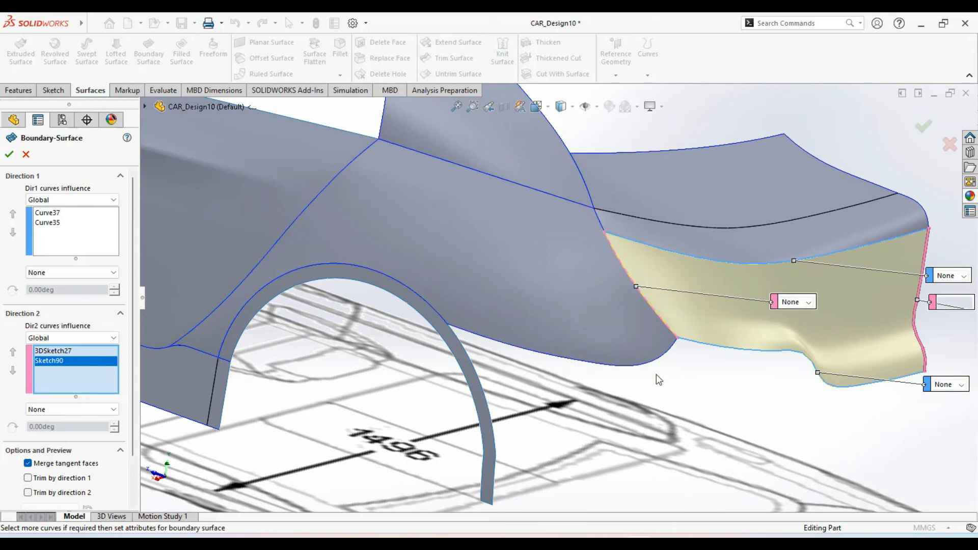
pyautogui.scroll(3, 657, 376)
pyautogui.scroll(-2, 657, 374)
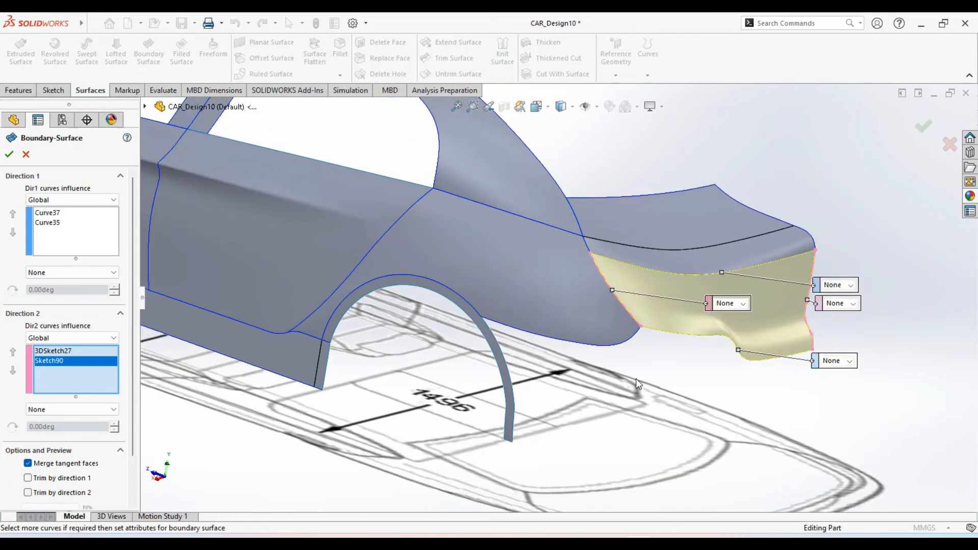
pyautogui.scroll(2, 636, 378)
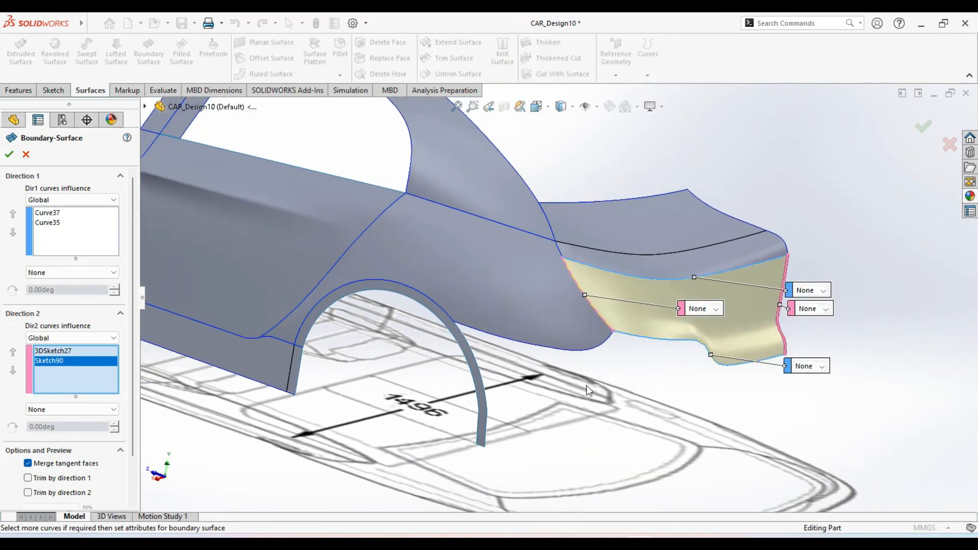
pyautogui.click(9, 155)
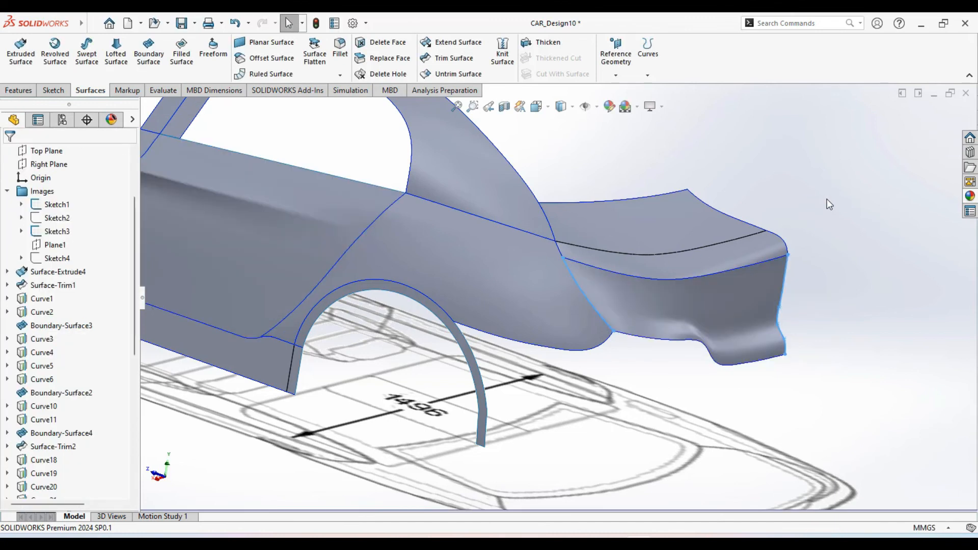
# - Inspect the new rear surface in isometric, rear three-quarter and back views, checking its transitions to the fender and trunk
pyautogui.moveTo(830, 320)
pyautogui.mouseDown(button='middle')
pyautogui.moveTo(758, 332)
pyautogui.moveTo(800, 246)
pyautogui.moveTo(862, 304)
pyautogui.mouseUp(button='middle')
pyautogui.hotkey('ctrl', '7')
pyautogui.click(826, 353)
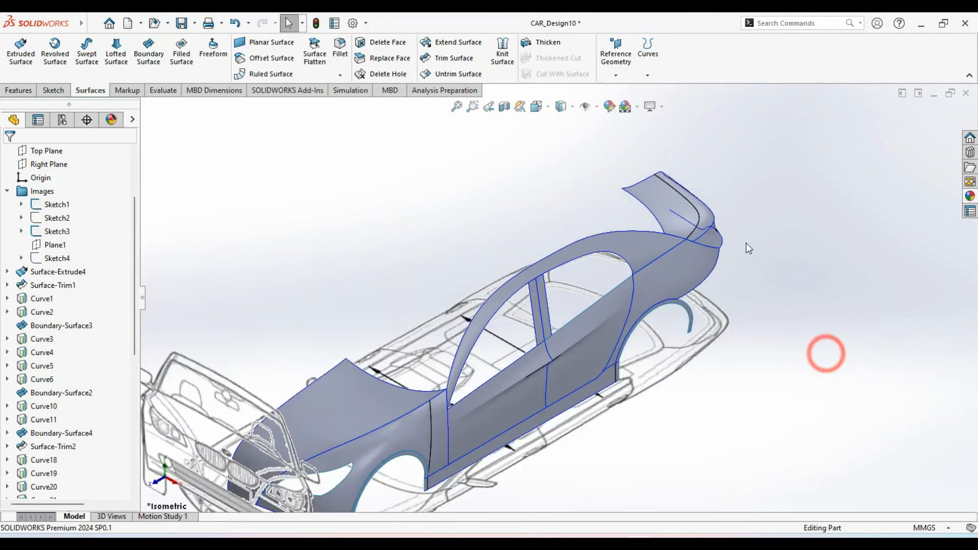
pyautogui.scroll(-3, 745, 253)
pyautogui.click(534, 107)
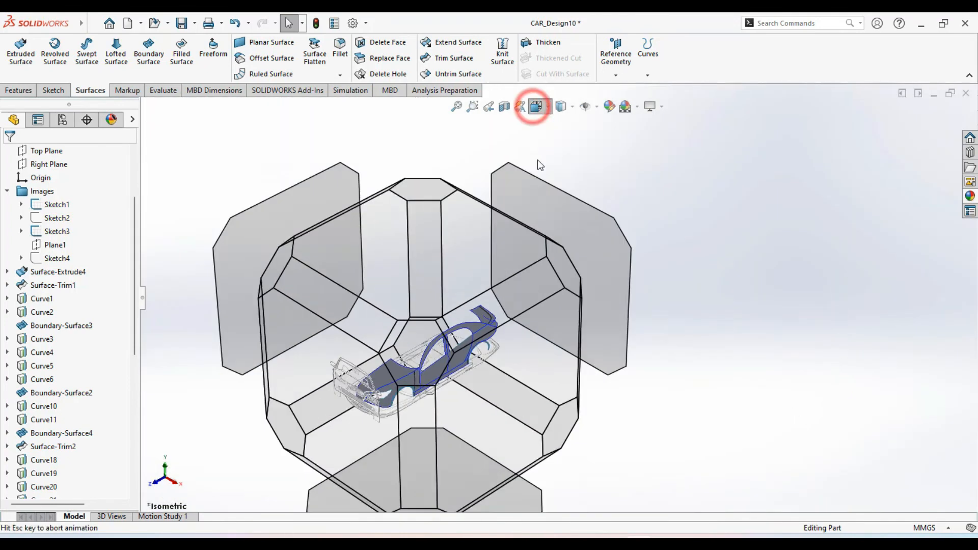
pyautogui.click(533, 293)
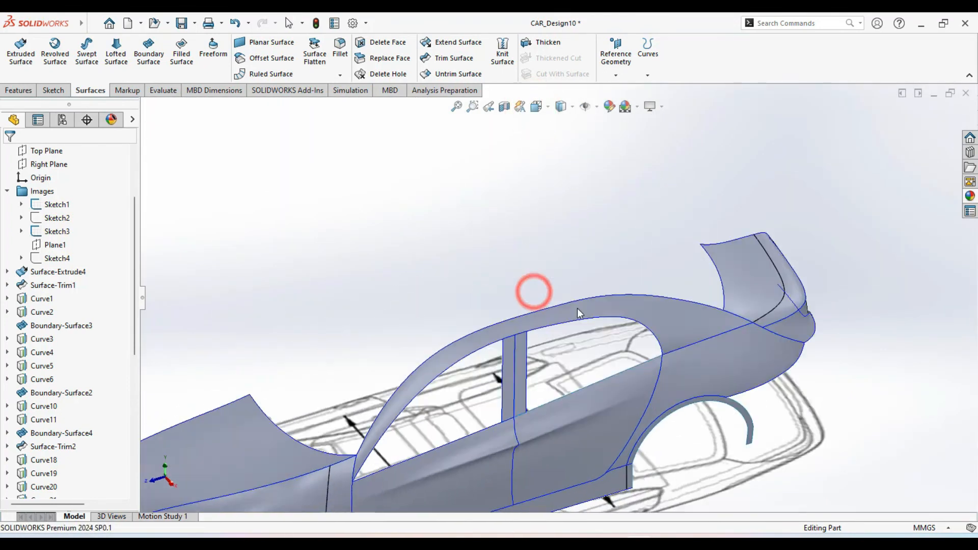
pyautogui.scroll(-5, 663, 374)
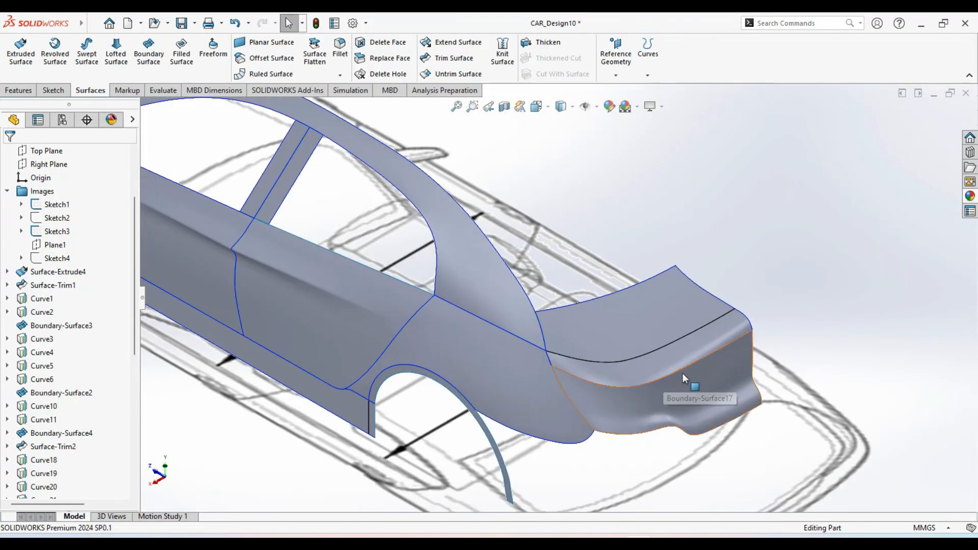
pyautogui.click(534, 108)
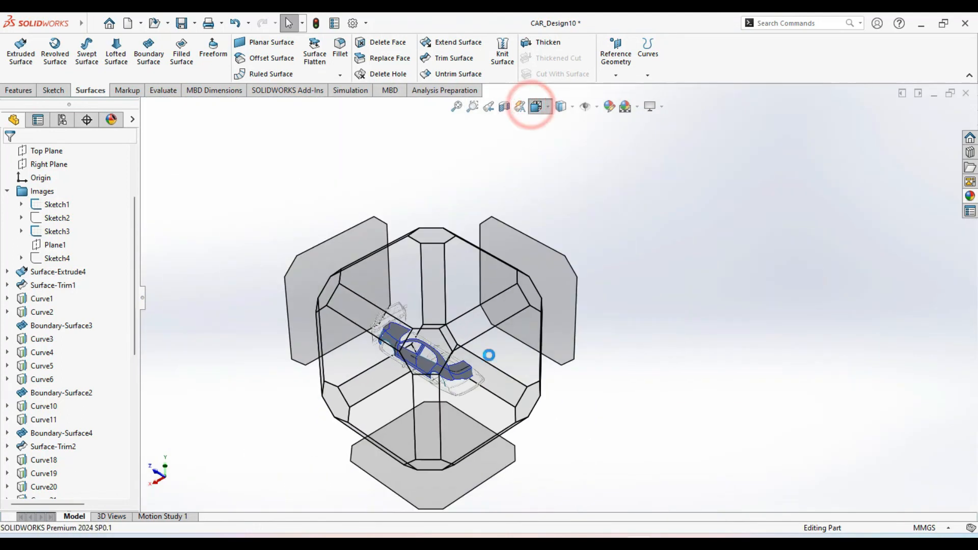
pyautogui.click(486, 365)
pyautogui.scroll(-5, 491, 287)
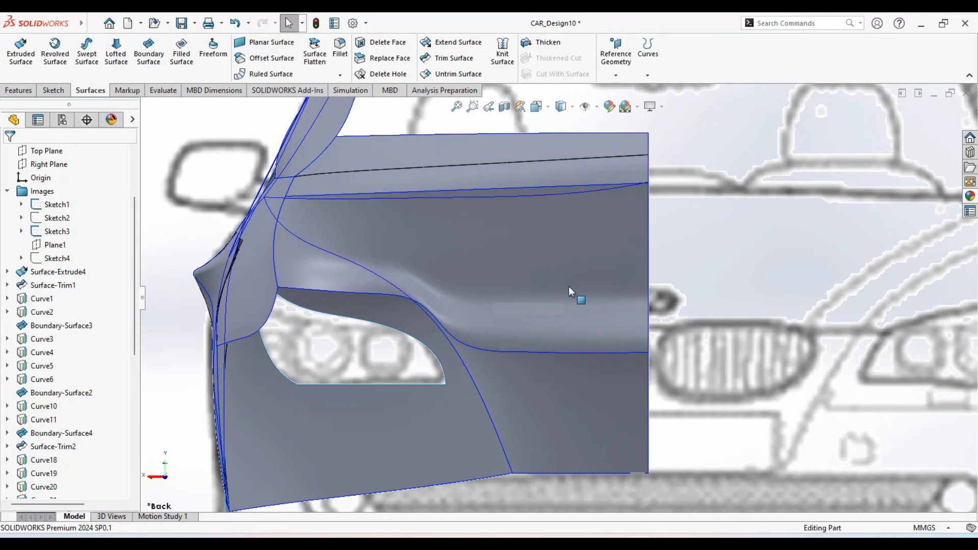
pyautogui.hotkey('ctrl', '7')
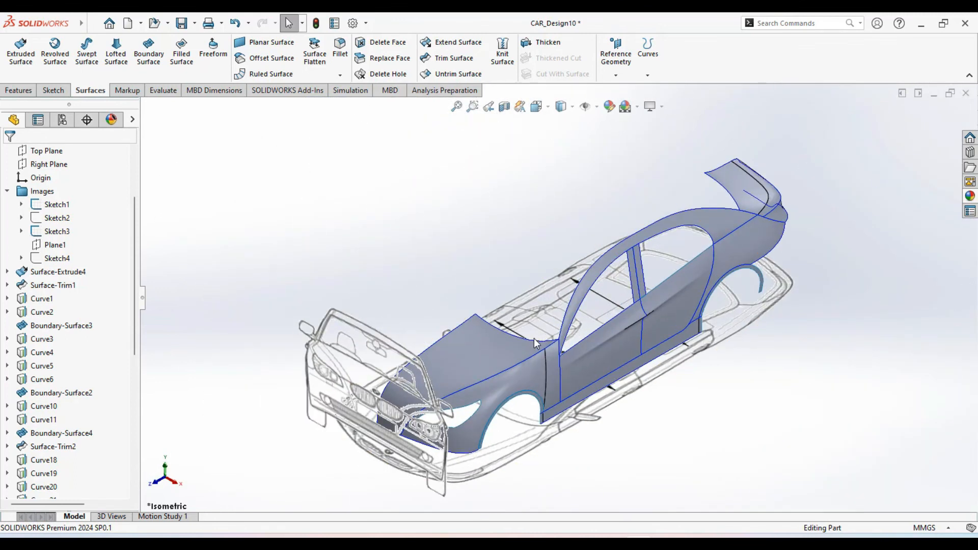
# - Show the reference image sketches Sketch2 and Sketch4, and fit the whole car in view
pyautogui.click(57, 259)
pyautogui.keyDown('ctrl'); pyautogui.click(51, 218); pyautogui.keyUp('ctrl')
pyautogui.click(56, 202)
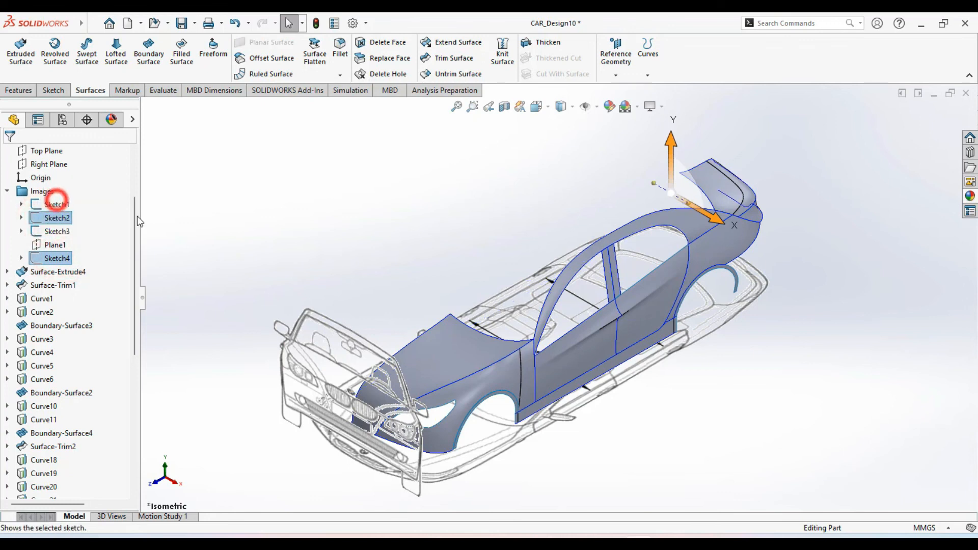
pyautogui.click(205, 233)
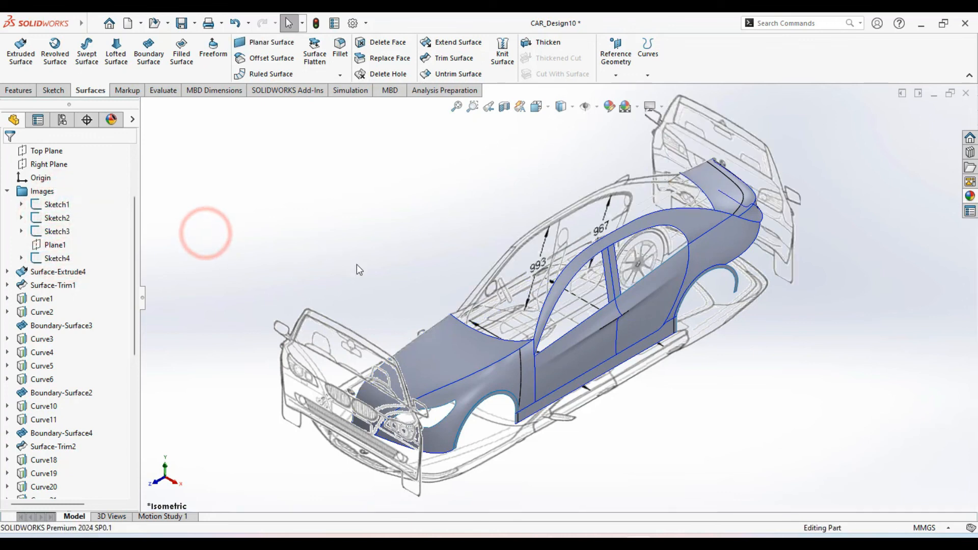
pyautogui.press('f')
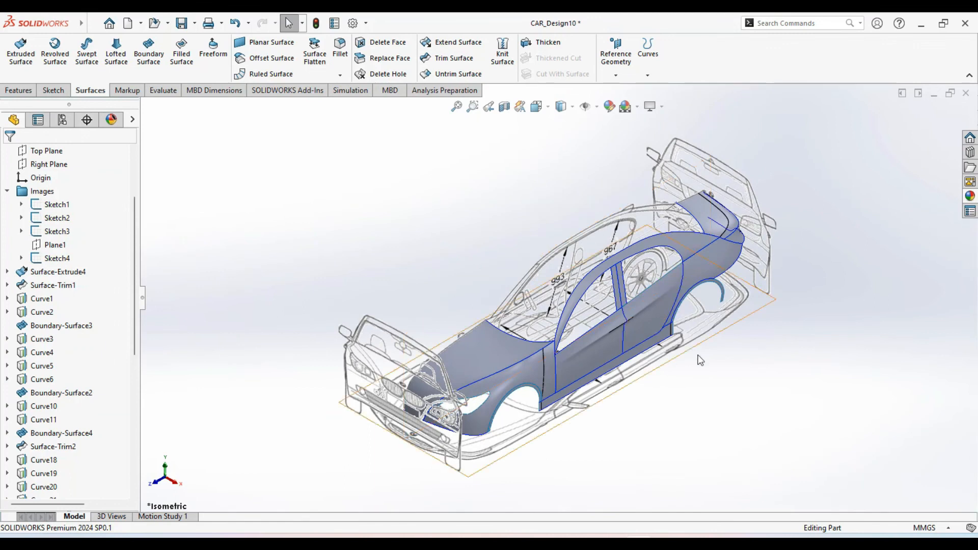